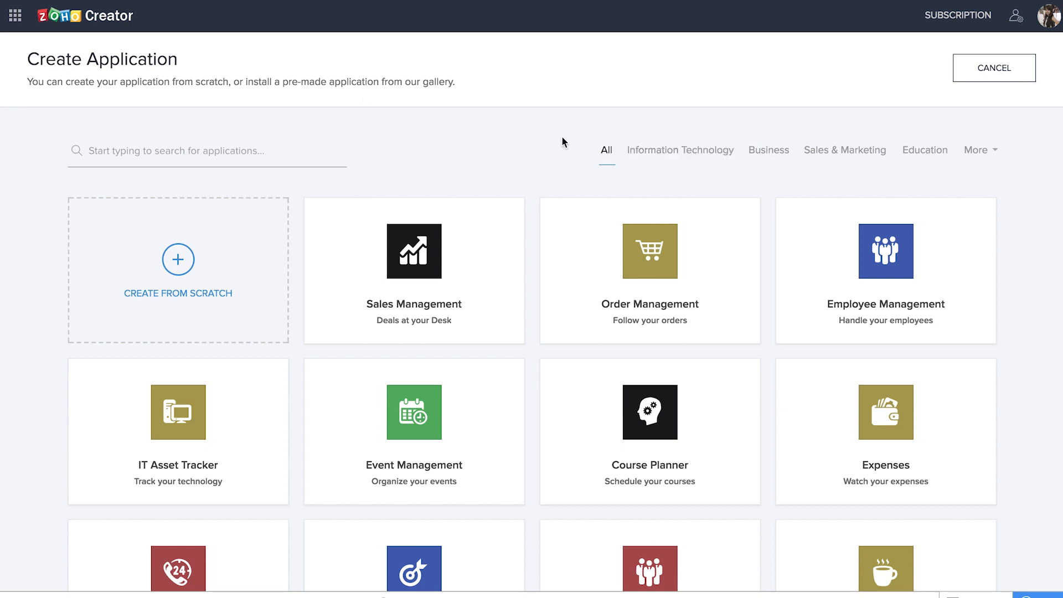
- Create a new application from scratch named 'Library App 2018'
{"action": "scroll", "coordinate": [1020, 327], "scroll_direction": "down", "scroll_amount": 1}
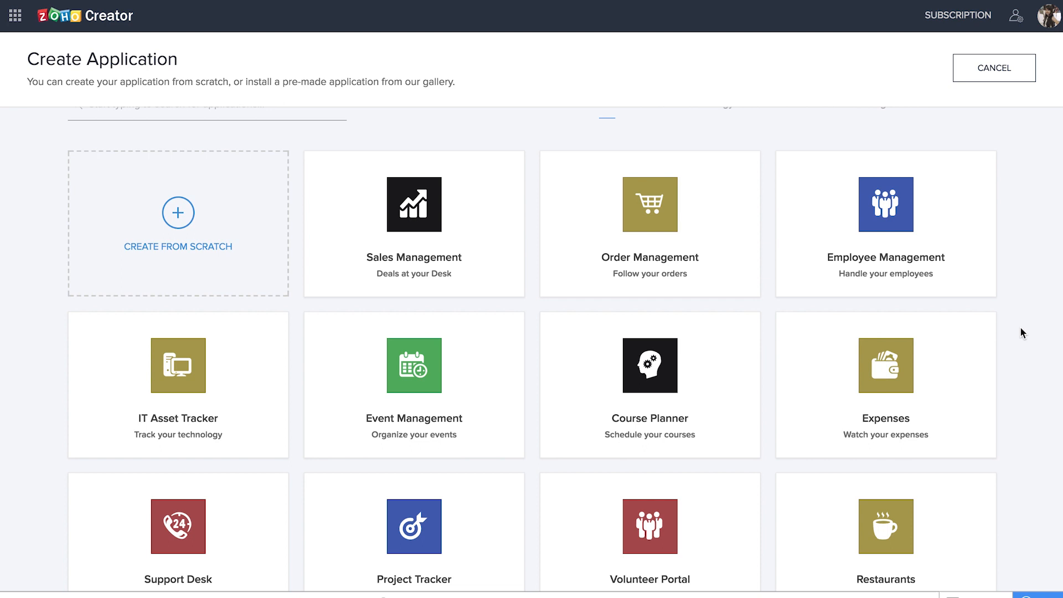
{"action": "scroll", "coordinate": [1021, 328], "scroll_direction": "down", "scroll_amount": 5}
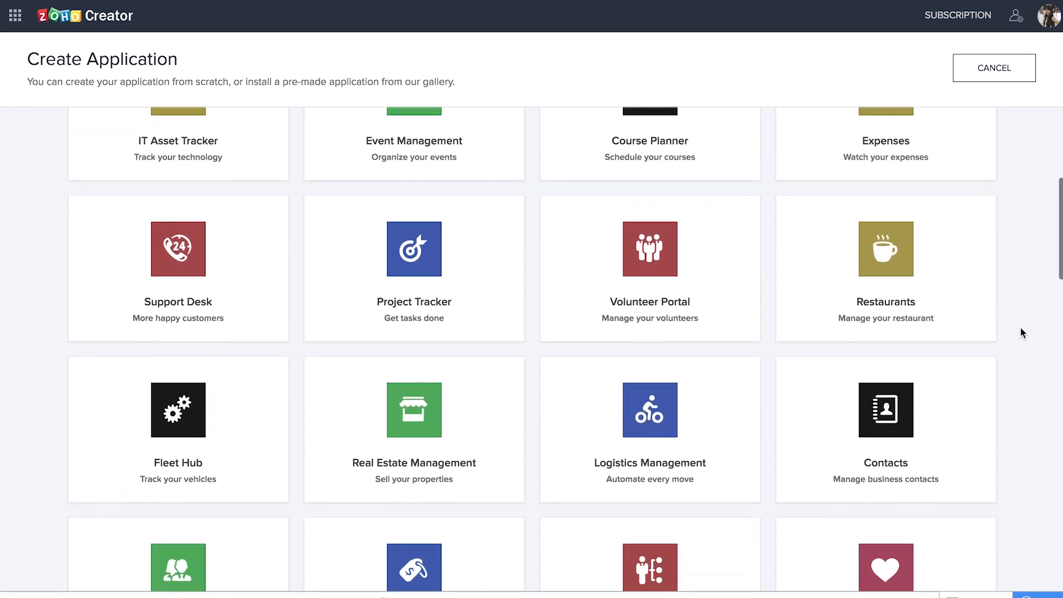
{"action": "scroll", "coordinate": [1020, 327], "scroll_direction": "down", "scroll_amount": 5}
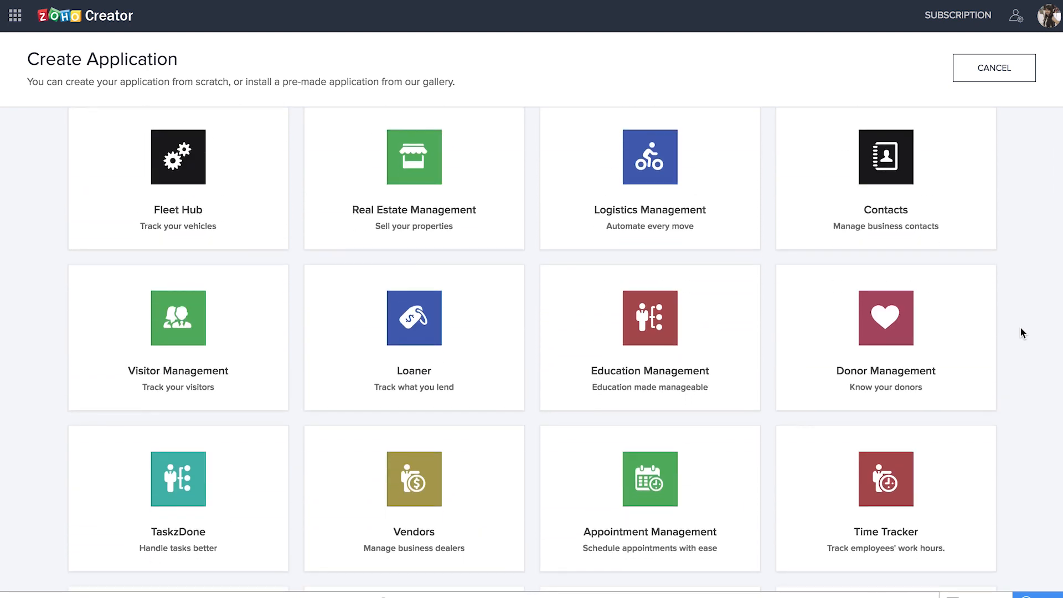
{"action": "scroll", "coordinate": [1021, 330], "scroll_direction": "down", "scroll_amount": 4}
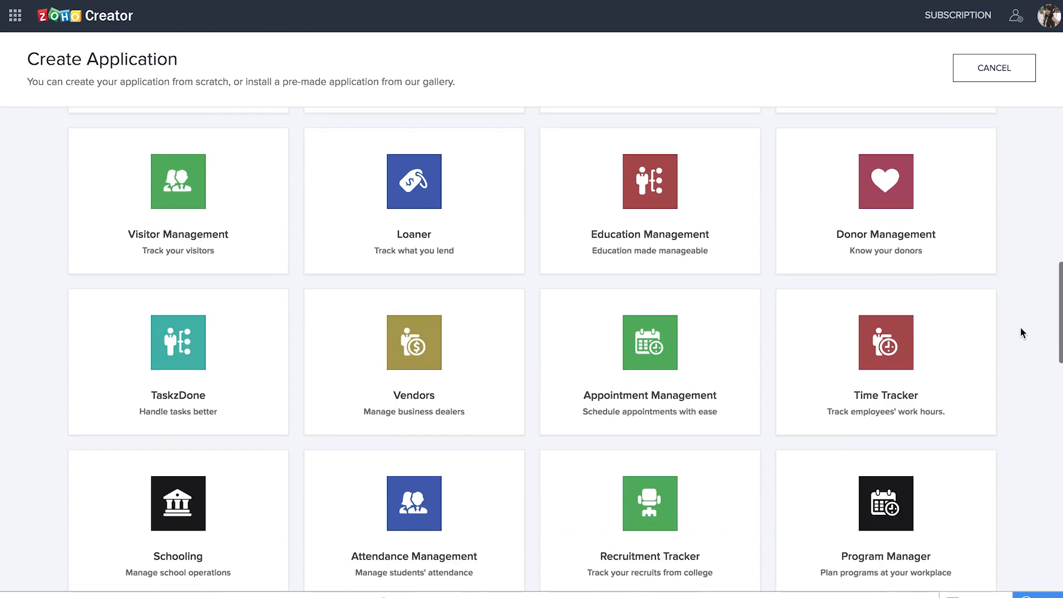
{"action": "scroll", "coordinate": [1020, 331], "scroll_direction": "down", "scroll_amount": 5}
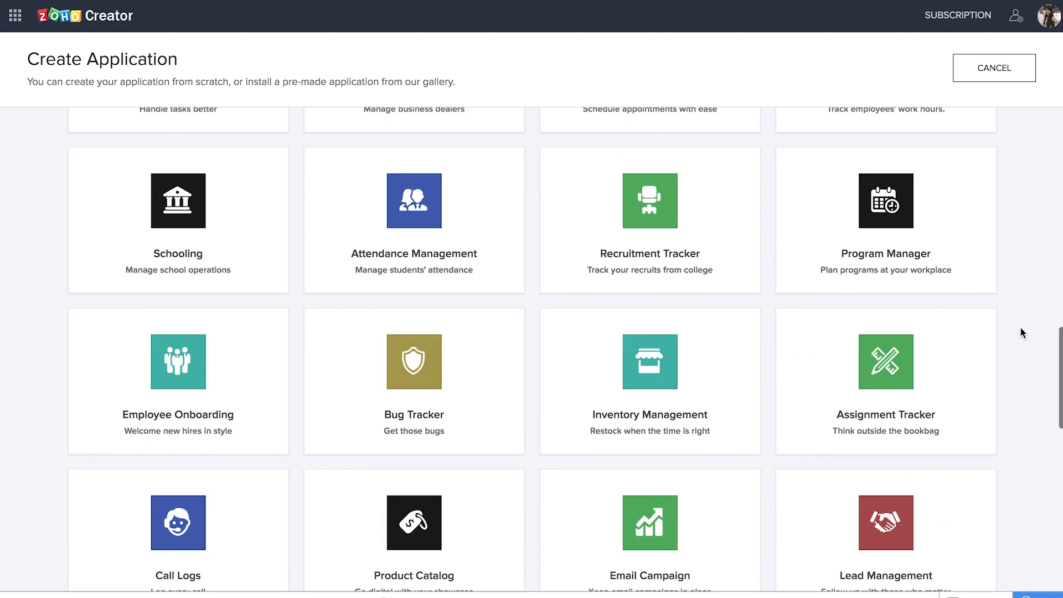
{"action": "scroll", "coordinate": [1020, 331], "scroll_direction": "down", "scroll_amount": 2}
{"action": "scroll", "coordinate": [1020, 333], "scroll_direction": "down", "scroll_amount": 7}
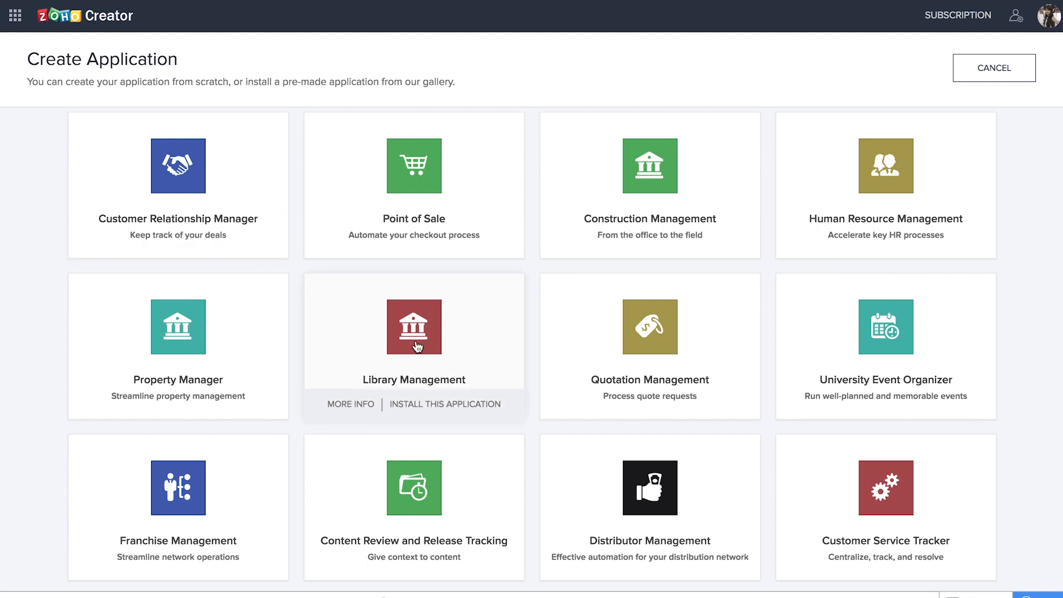
{"action": "scroll", "coordinate": [1033, 304], "scroll_direction": "up", "scroll_amount": 14}
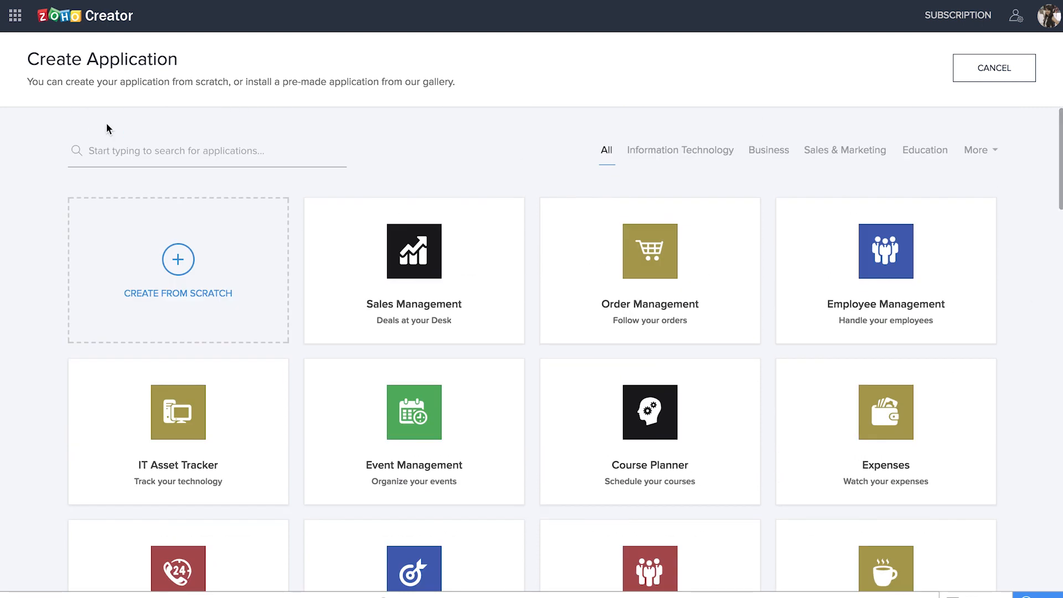
{"action": "left_click", "coordinate": [171, 265]}
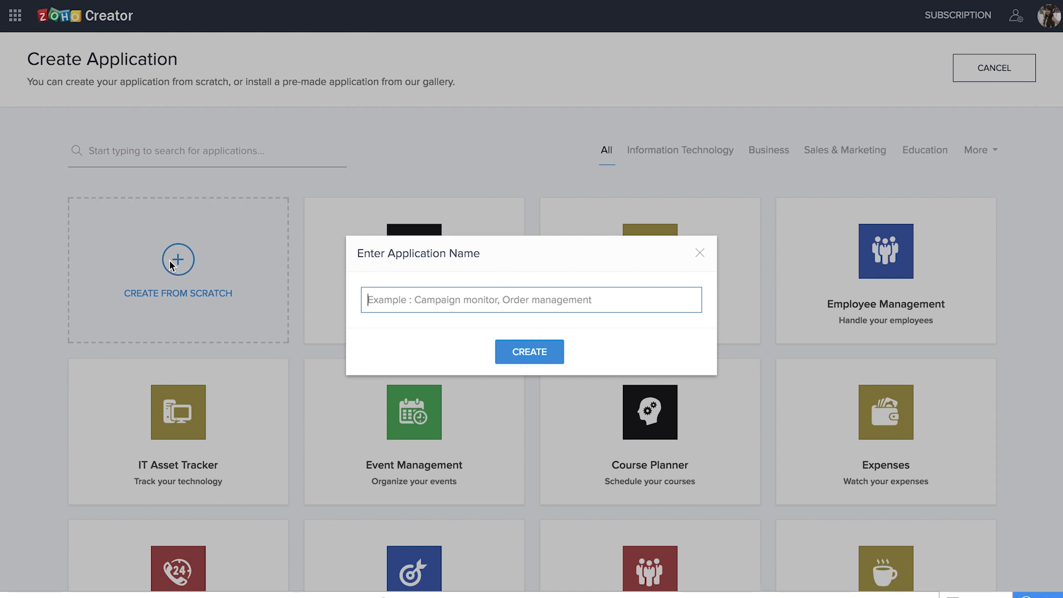
{"action": "type", "text": "Library A"}
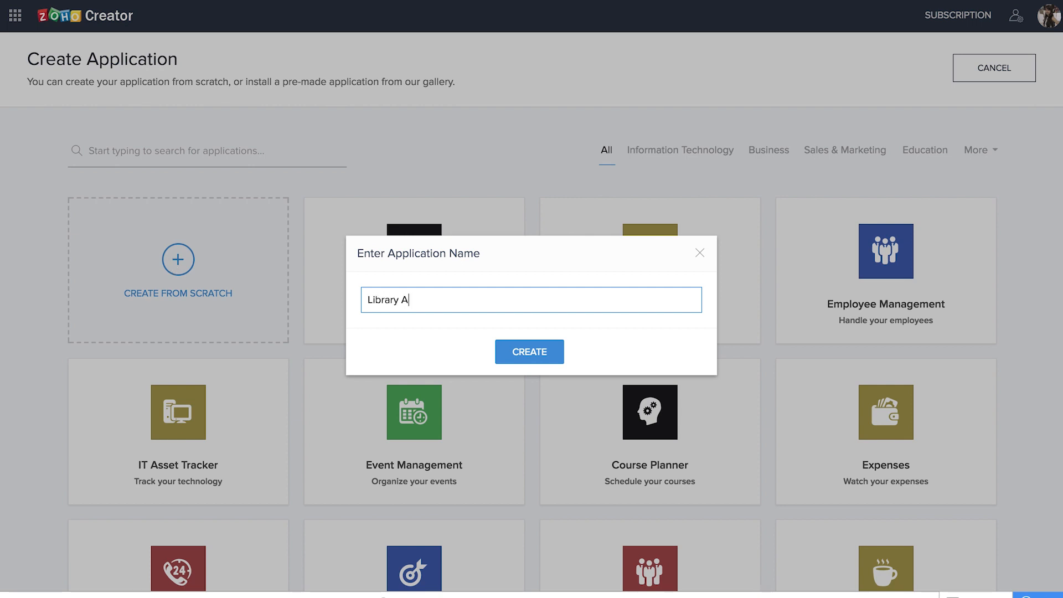
{"action": "type", "text": "pp 2018"}
{"action": "key", "text": "Return"}
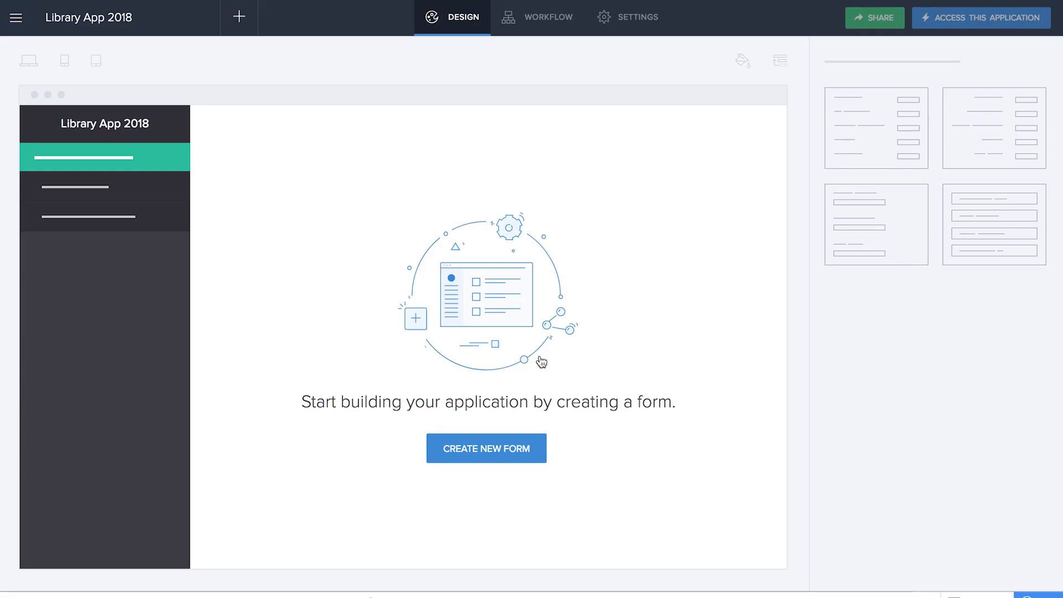
- Create a blank form named 'Books' as the app's first form
{"action": "left_click", "coordinate": [494, 461]}
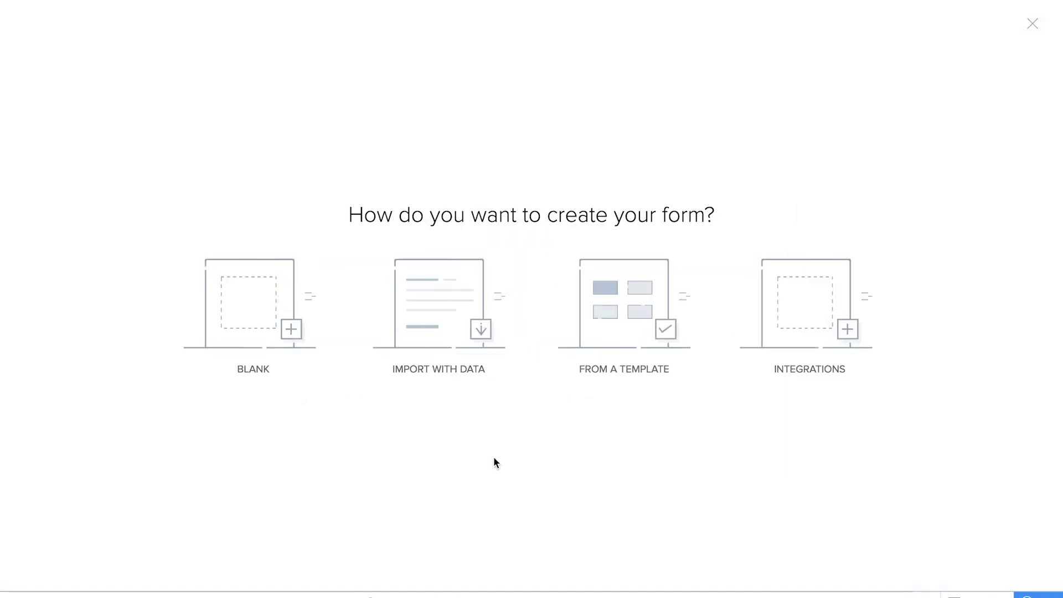
{"action": "left_click", "coordinate": [286, 331]}
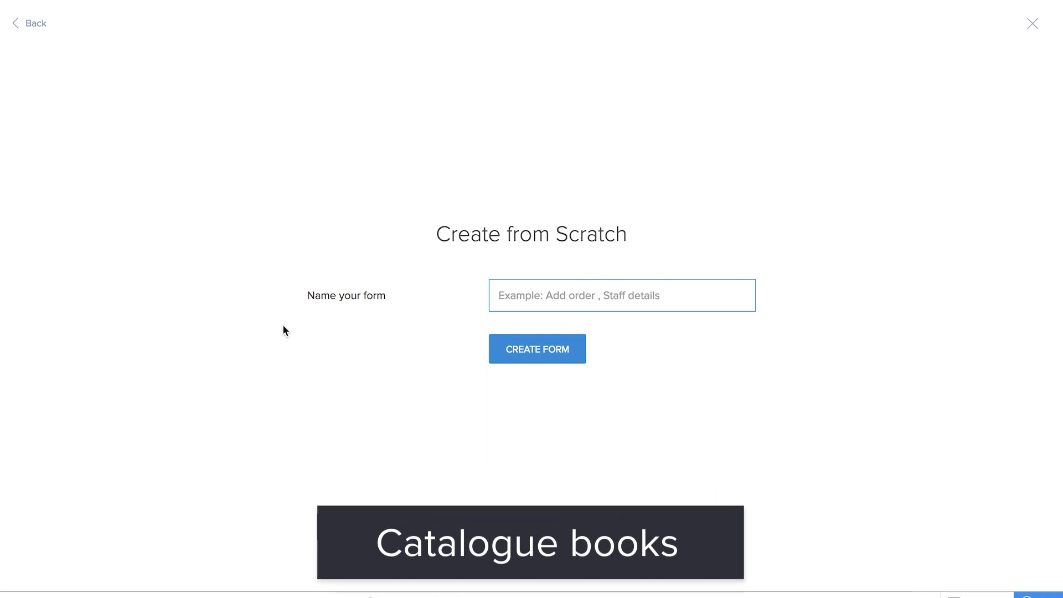
{"action": "type", "text": "Books"}
{"action": "left_click", "coordinate": [557, 350]}
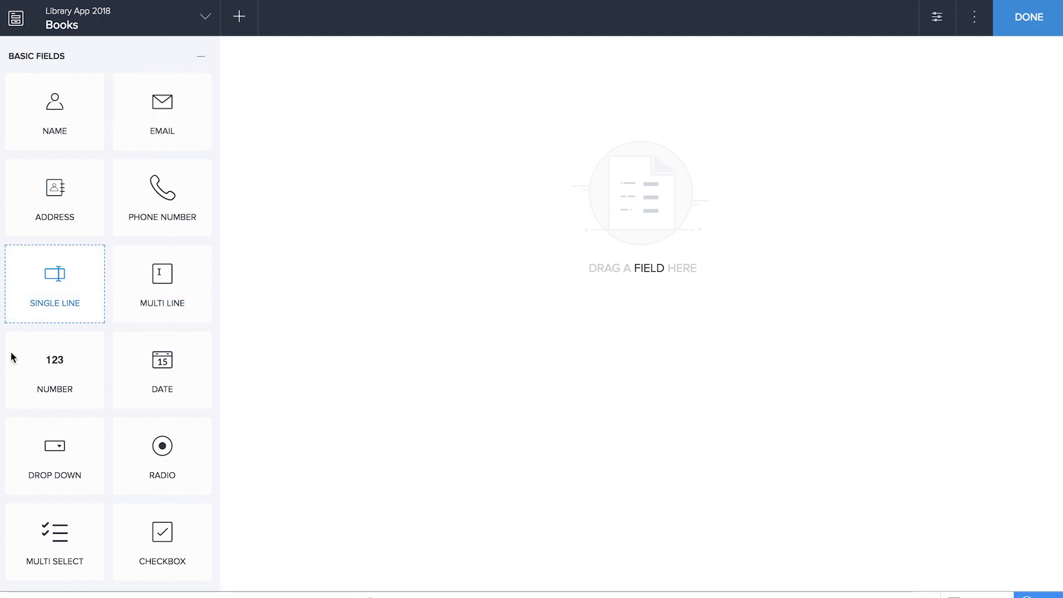
- Add ISBN and Available Quantity number fields and Book Title and Author single-line fields, then save
{"action": "left_click_drag", "start_coordinate": [64, 370], "coordinate": [347, 222]}
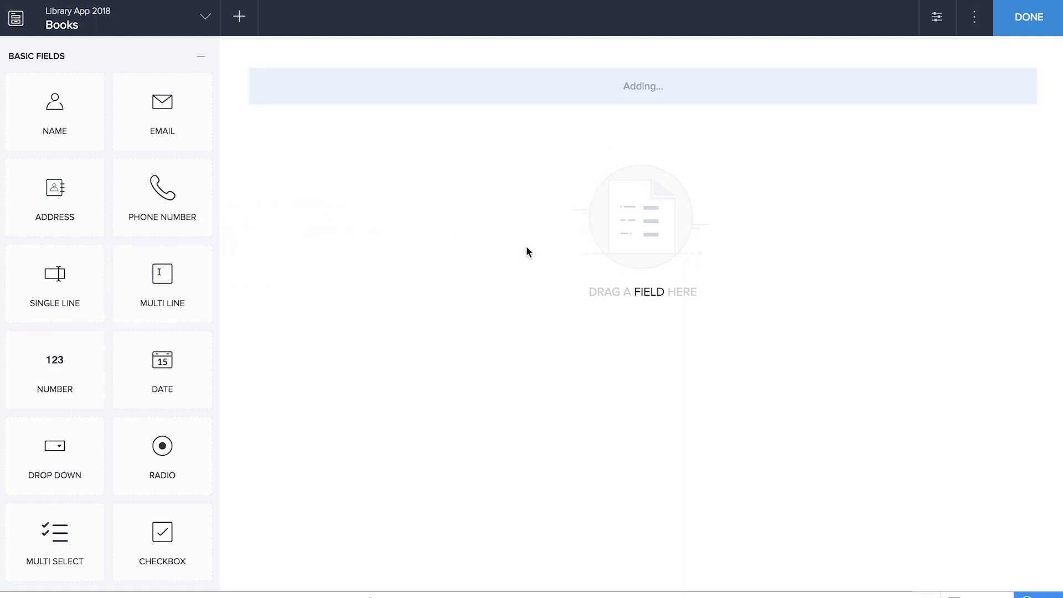
{"action": "type", "text": "ISBN"}
{"action": "left_click", "coordinate": [557, 406]}
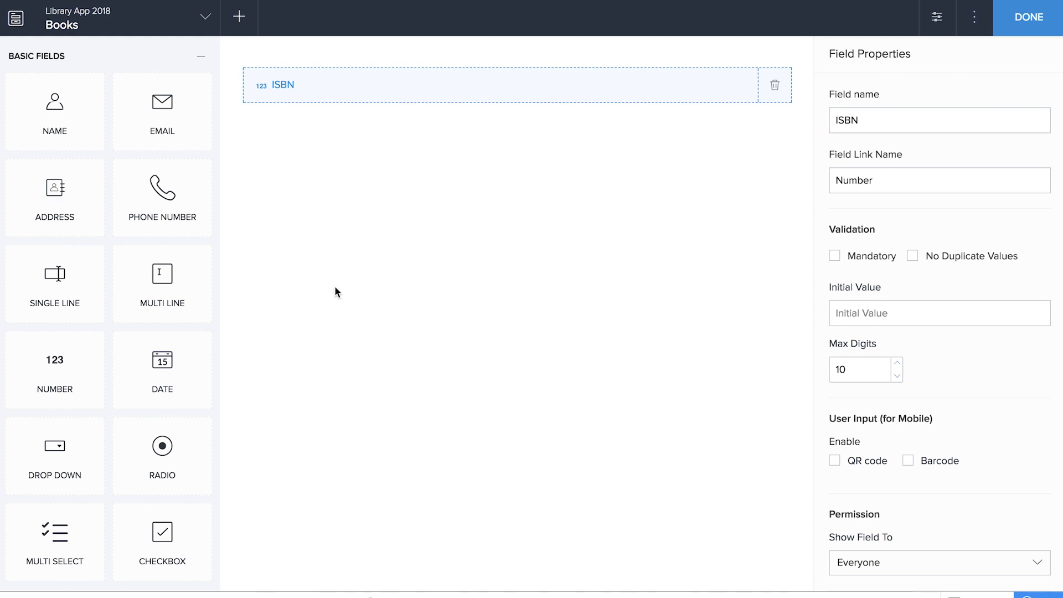
{"action": "left_click_drag", "start_coordinate": [63, 289], "coordinate": [394, 235]}
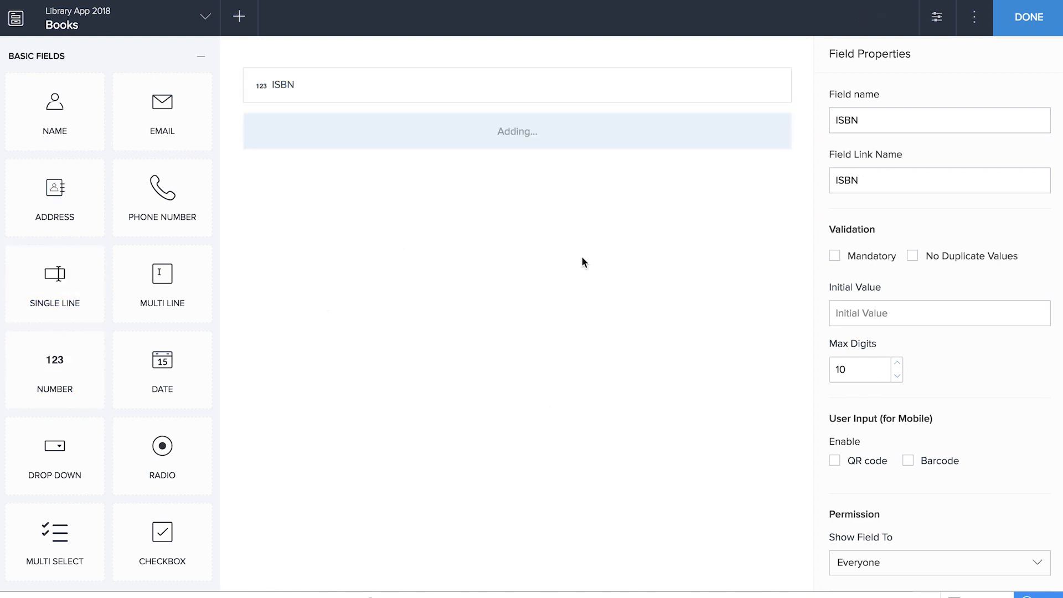
{"action": "type", "text": "Book Title"}
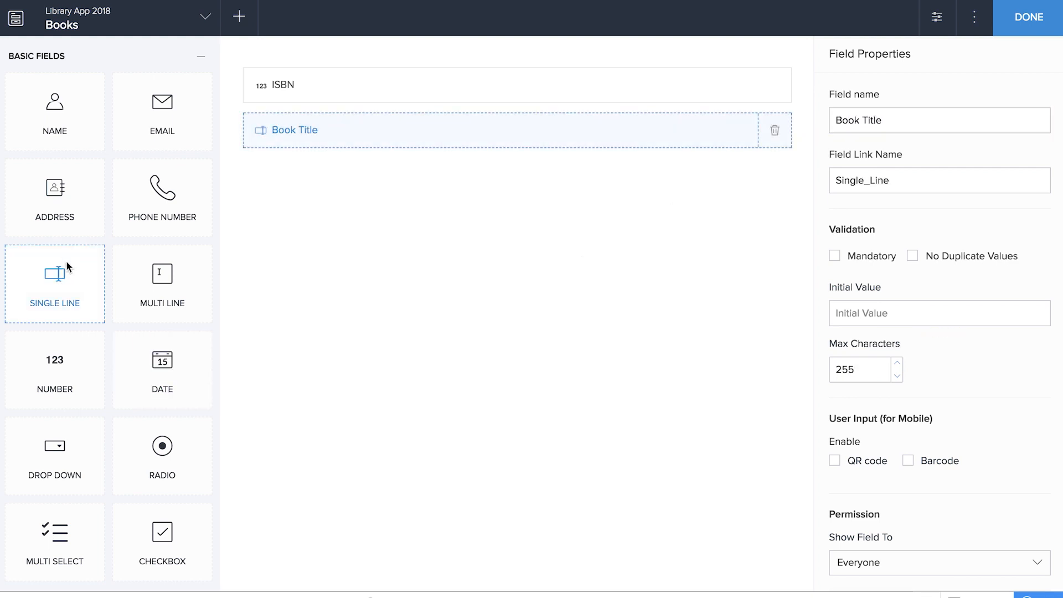
{"action": "left_click_drag", "start_coordinate": [65, 290], "coordinate": [388, 248]}
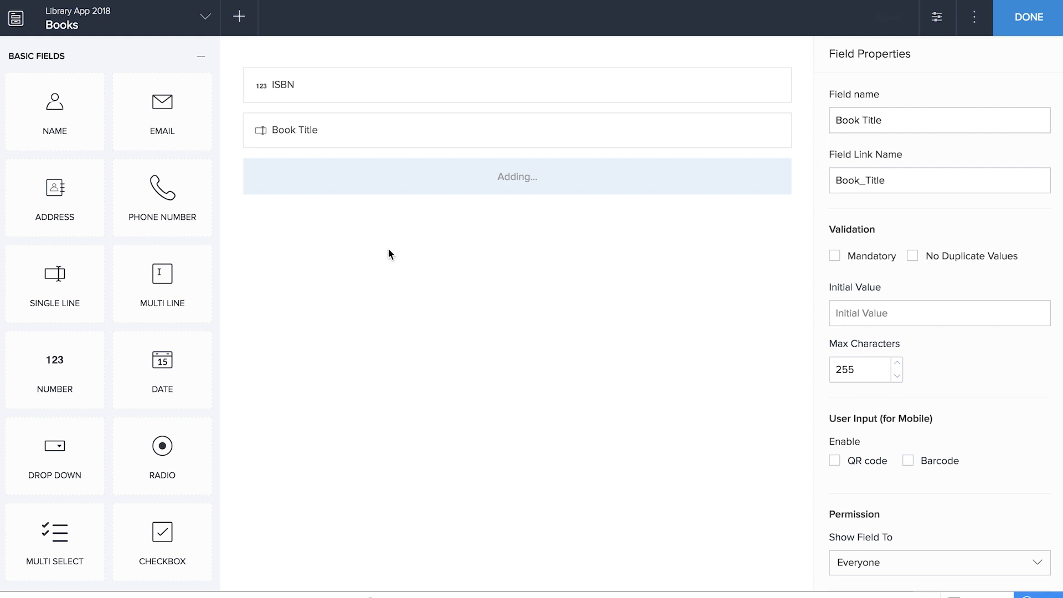
{"action": "type", "text": "Author"}
{"action": "left_click", "coordinate": [591, 308]}
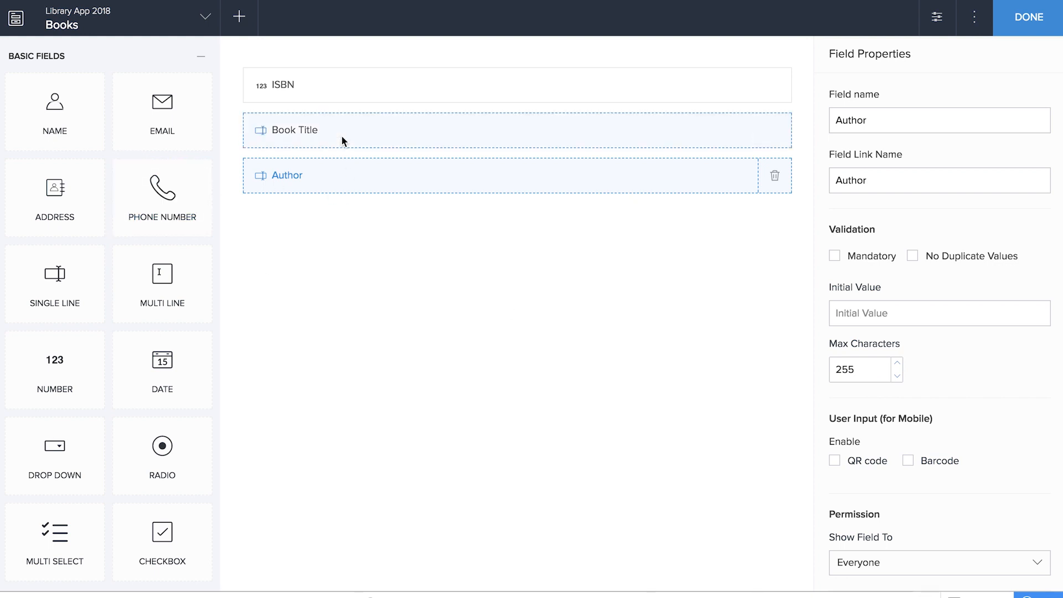
{"action": "left_click_drag", "start_coordinate": [52, 369], "coordinate": [545, 293]}
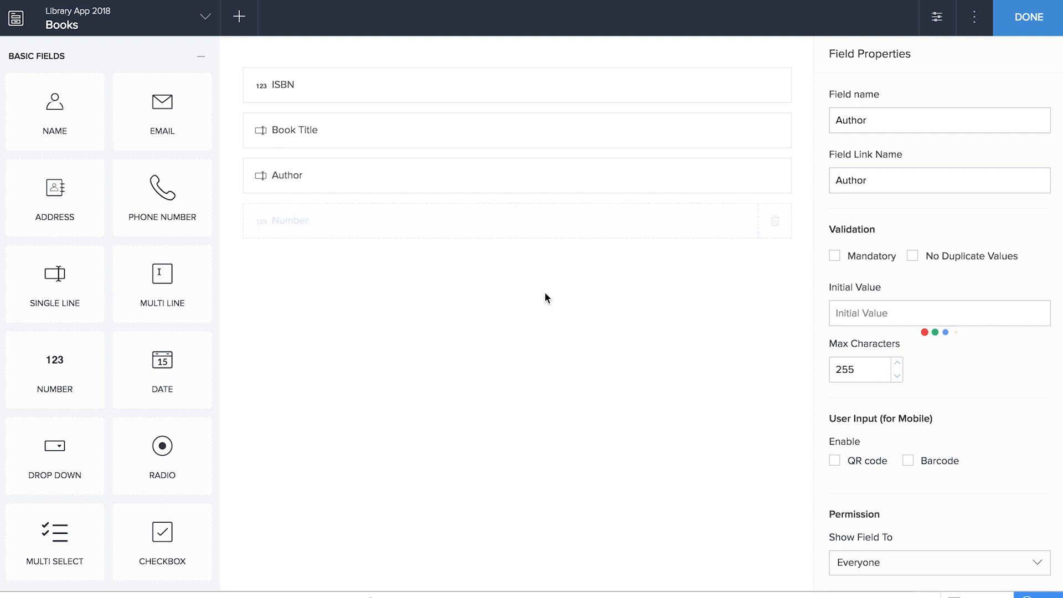
{"action": "type", "text": "Available Quantity"}
{"action": "left_click", "coordinate": [1029, 17]}
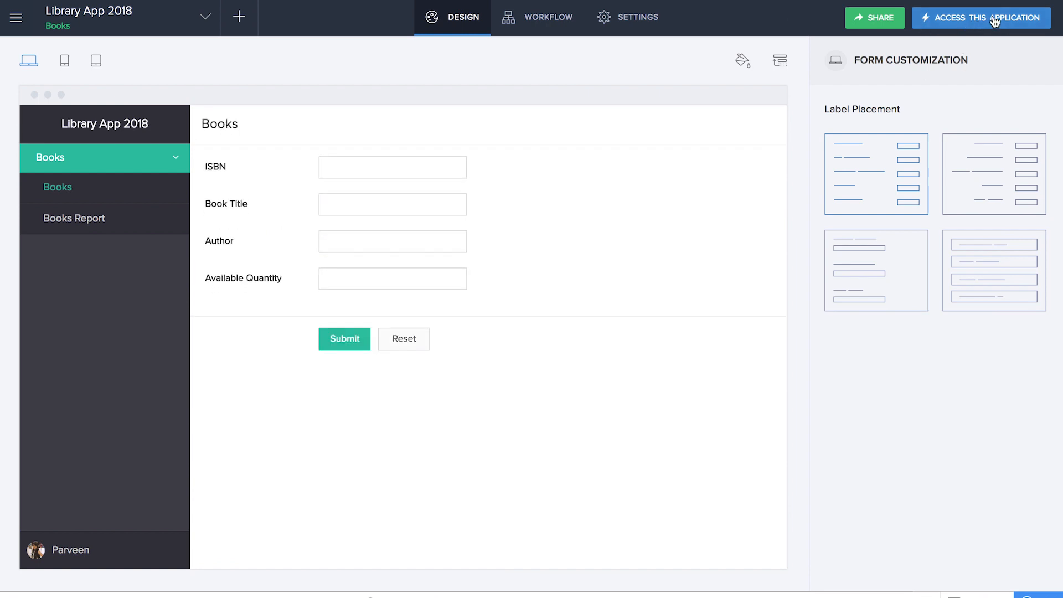
- Submit a book record: ISBN 1, 'Alice in Wonderland' by Lewis Caroll, quantity 100, and check Books Report
{"action": "left_click", "coordinate": [972, 26]}
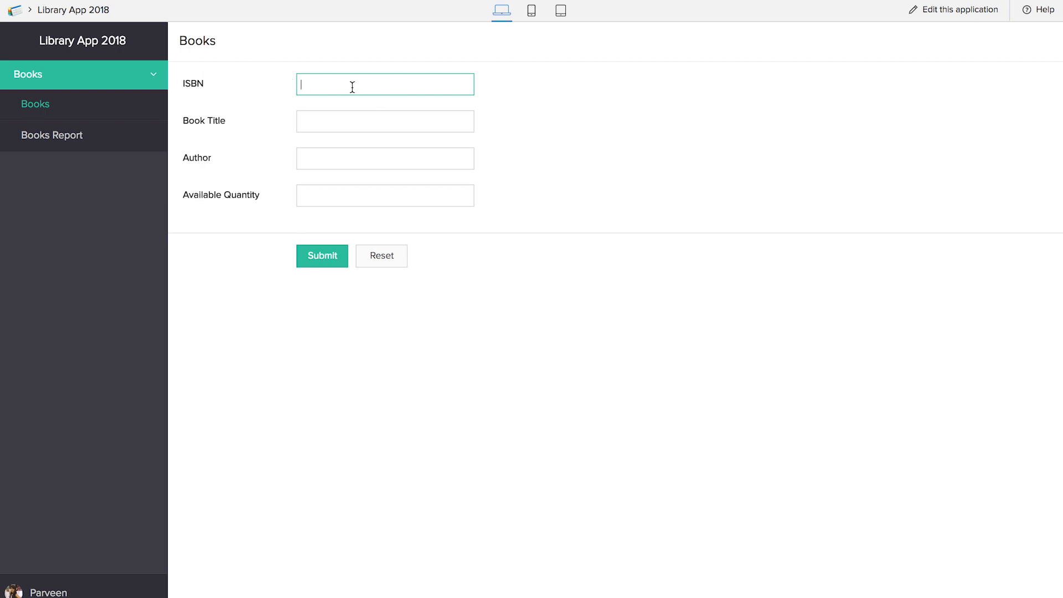
{"action": "type", "text": "1"}
{"action": "left_click", "coordinate": [336, 129]}
{"action": "type", "text": "Alice in Wonderland"}
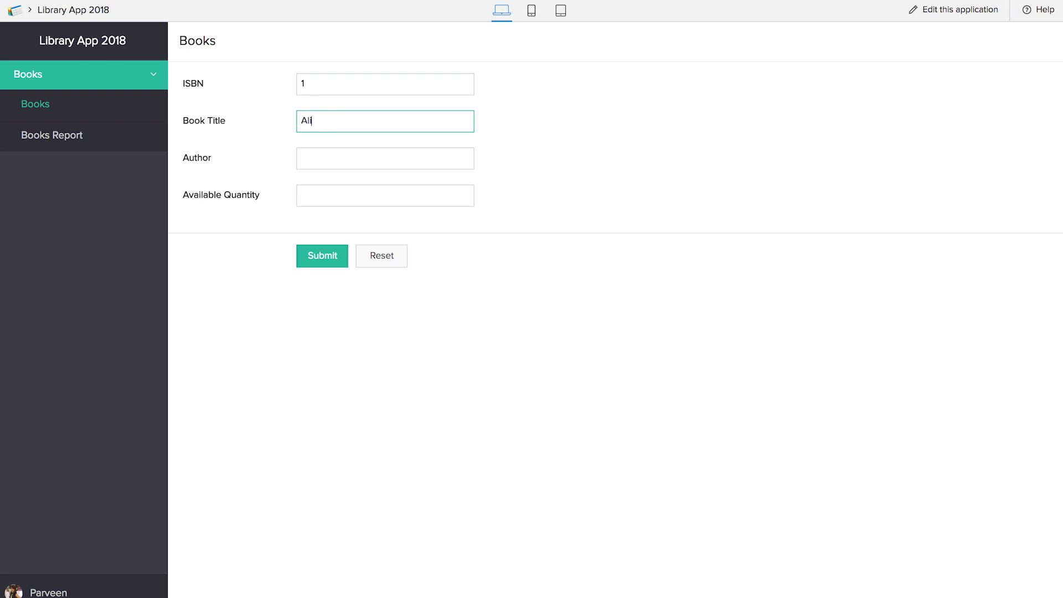
{"action": "key", "text": "Tab"}
{"action": "type", "text": "Lewis Caroll"}
{"action": "left_click", "coordinate": [328, 194]}
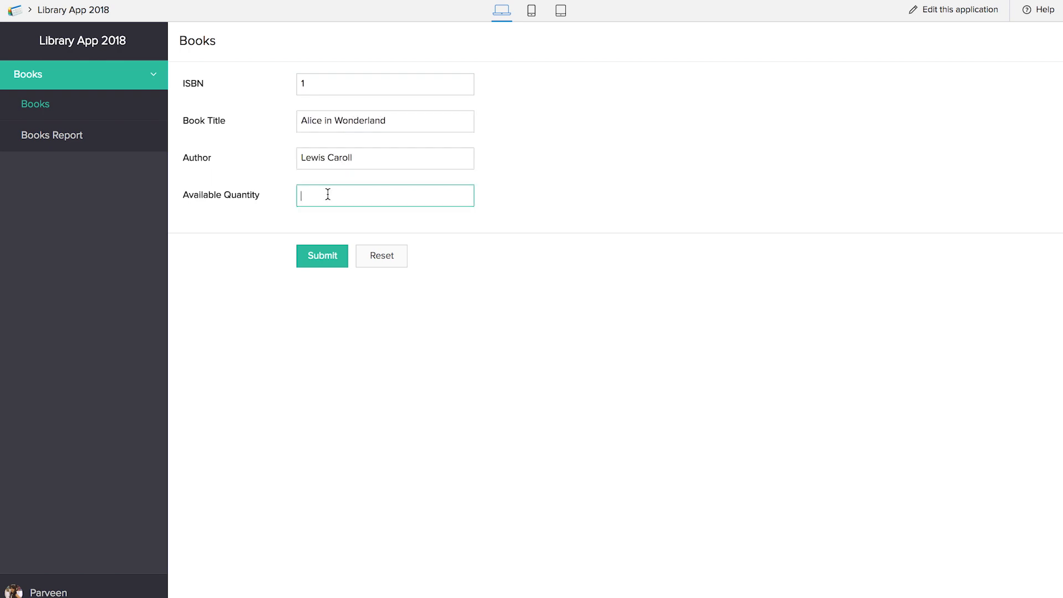
{"action": "type", "text": "100"}
{"action": "left_click", "coordinate": [339, 255]}
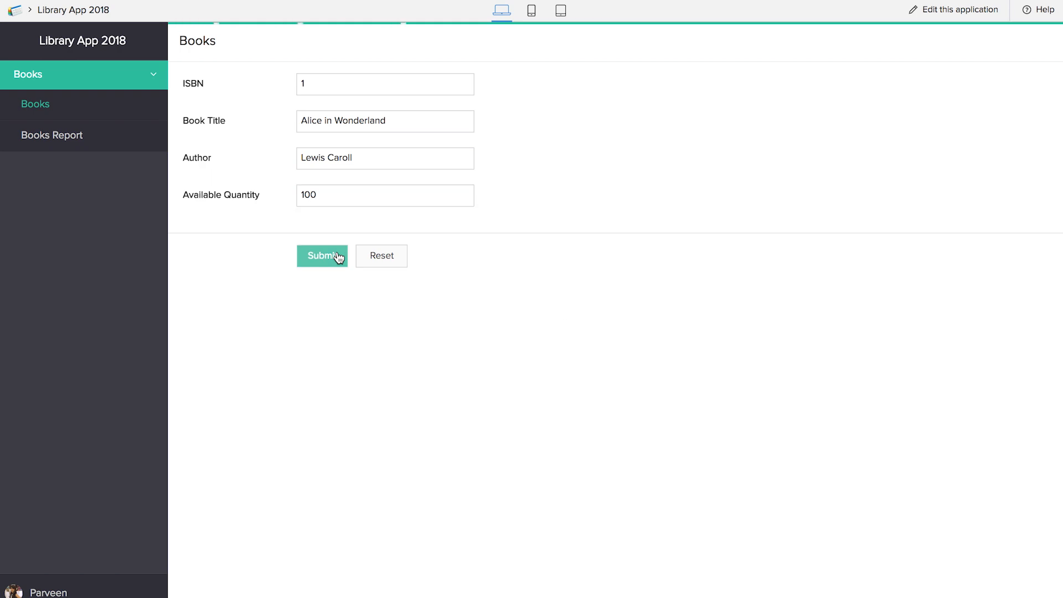
{"action": "left_click", "coordinate": [78, 141]}
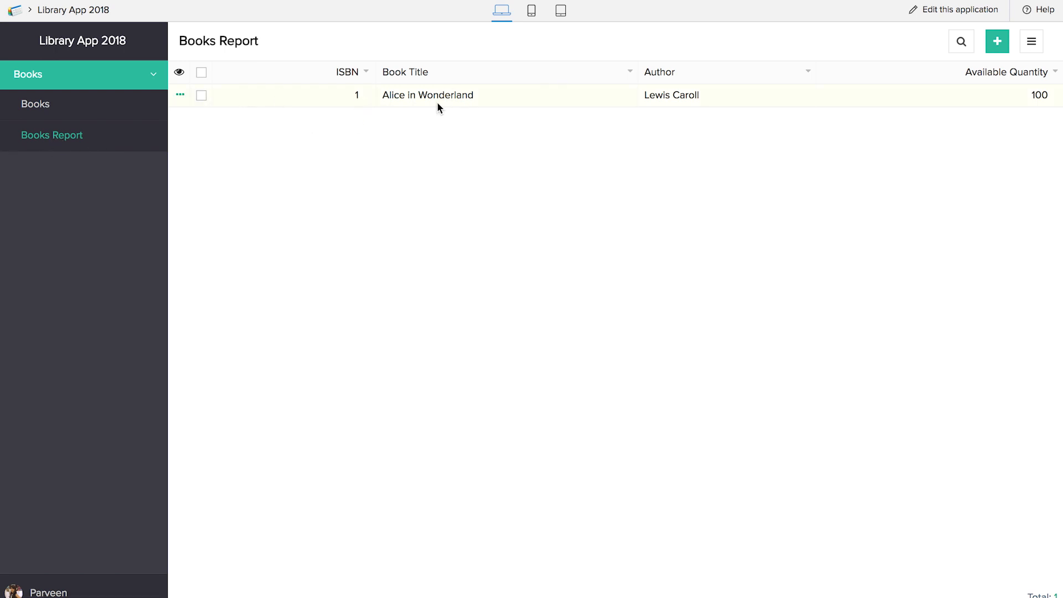
{"action": "left_click", "coordinate": [948, 12]}
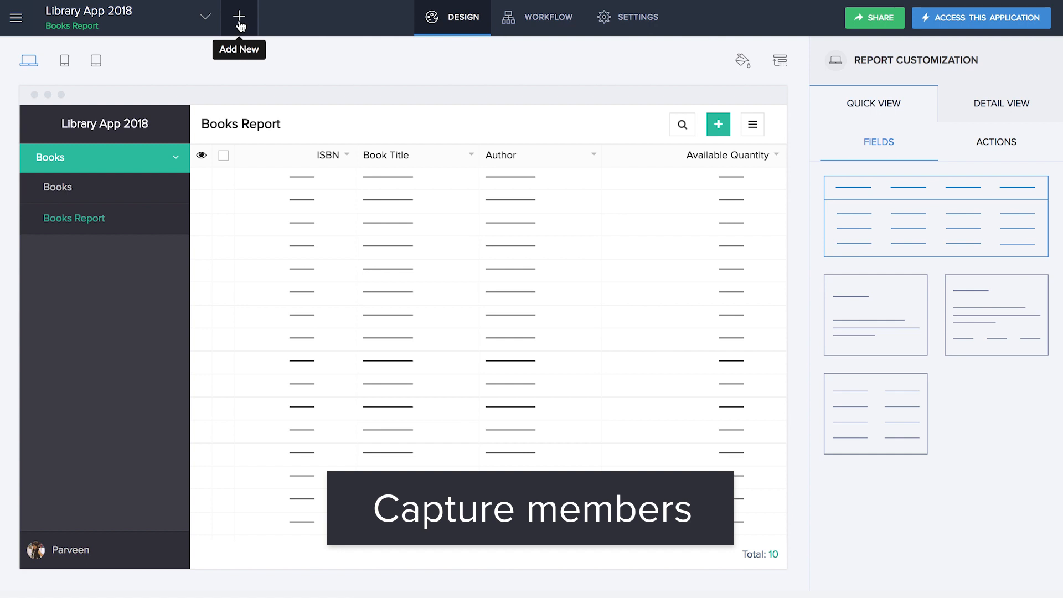
- Create a new blank form named 'Student Member'
{"action": "left_click", "coordinate": [239, 22]}
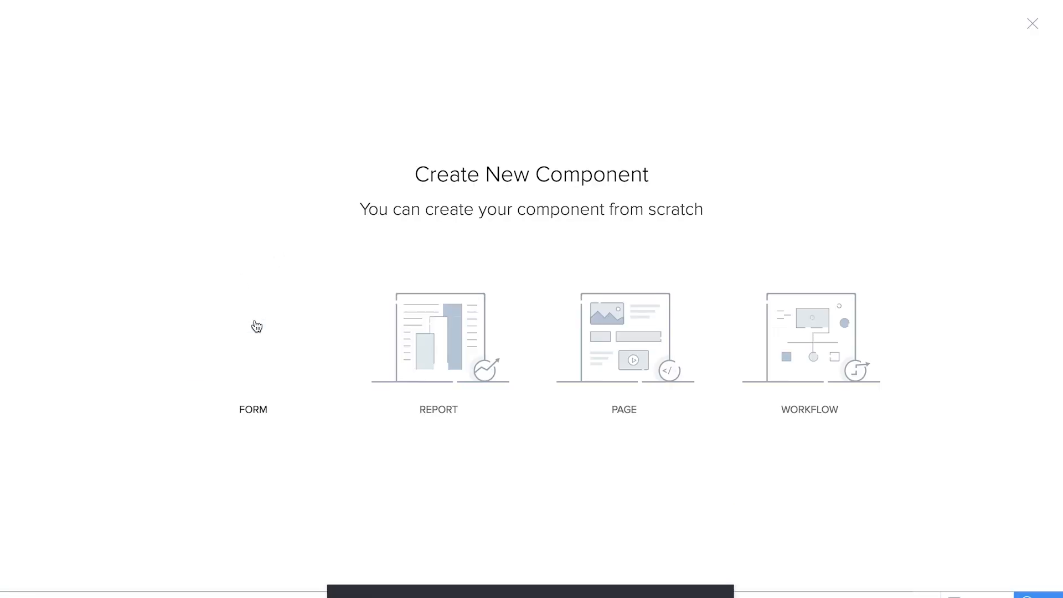
{"action": "left_click", "coordinate": [254, 326]}
{"action": "left_click", "coordinate": [265, 354]}
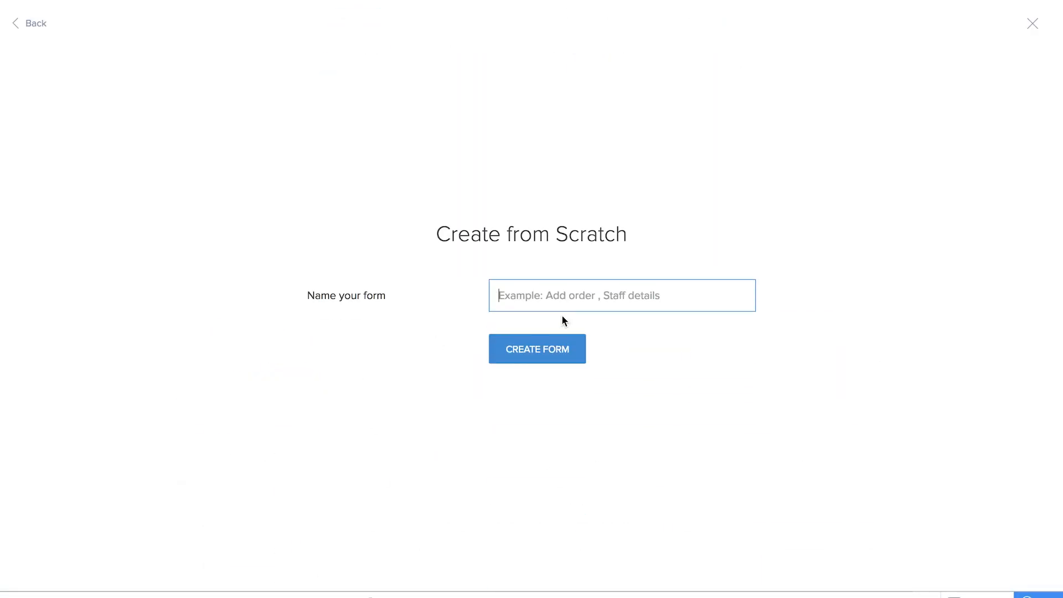
{"action": "type", "text": "Student Member"}
{"action": "left_click", "coordinate": [572, 353]}
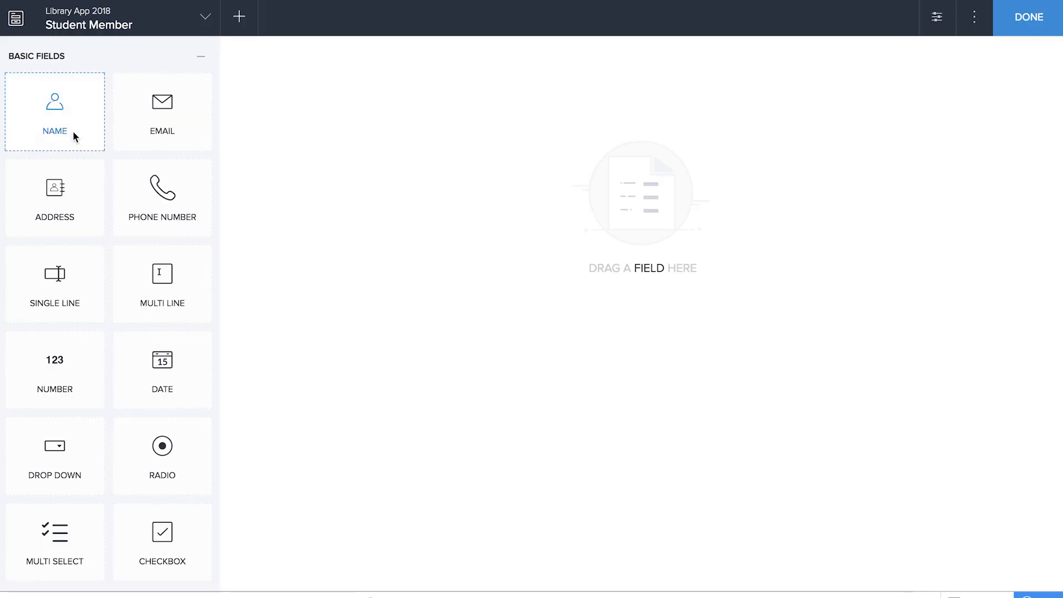
- Add a Member ID number field, a Name field and an Email field, then finish
{"action": "left_click_drag", "start_coordinate": [89, 363], "coordinate": [474, 256]}
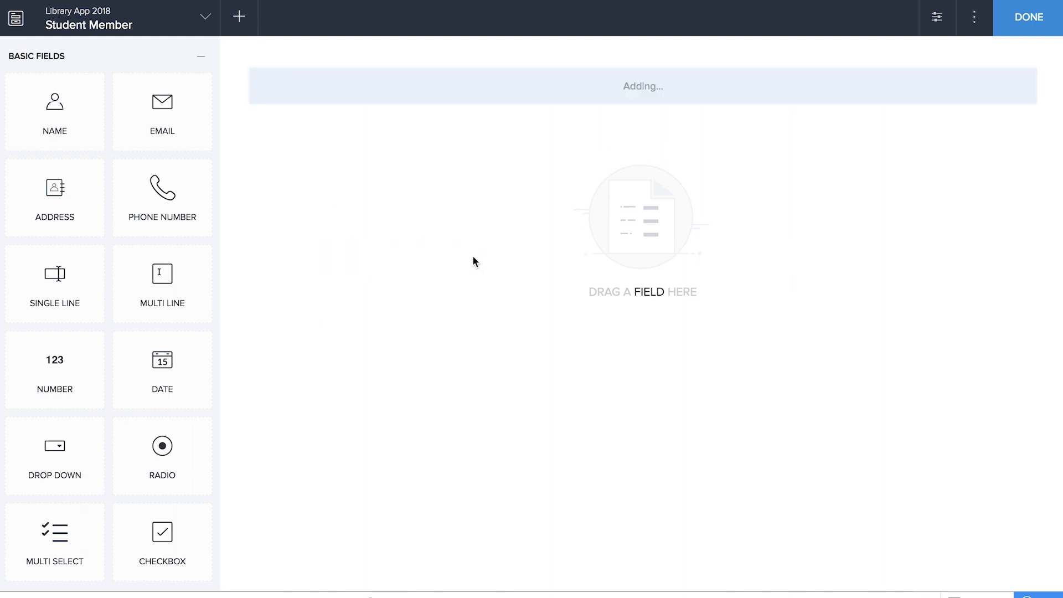
{"action": "type", "text": "Member ID"}
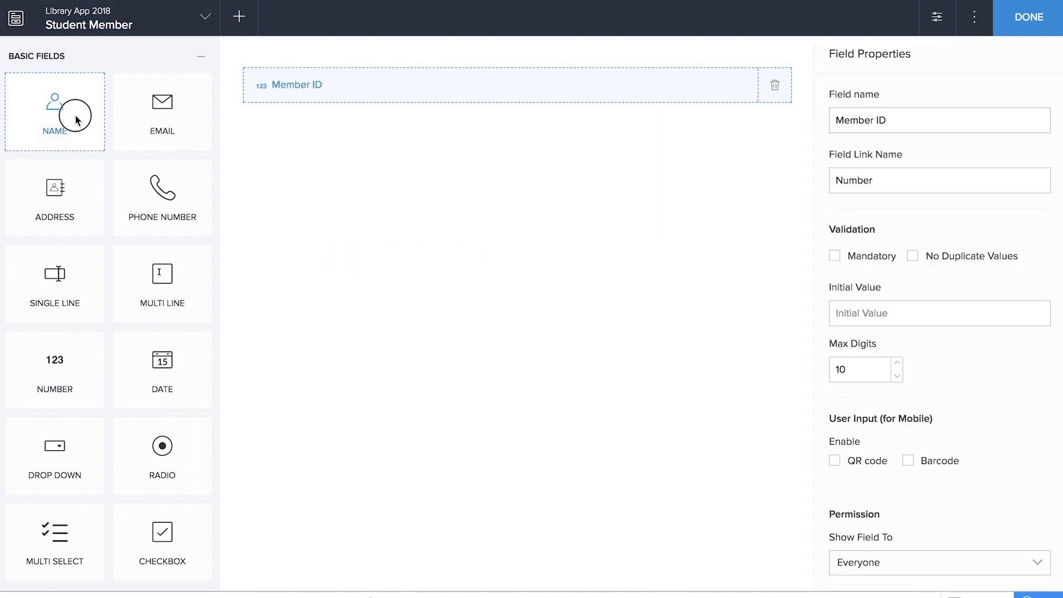
{"action": "left_click_drag", "start_coordinate": [76, 120], "coordinate": [458, 282]}
{"action": "left_click_drag", "start_coordinate": [168, 138], "coordinate": [417, 330]}
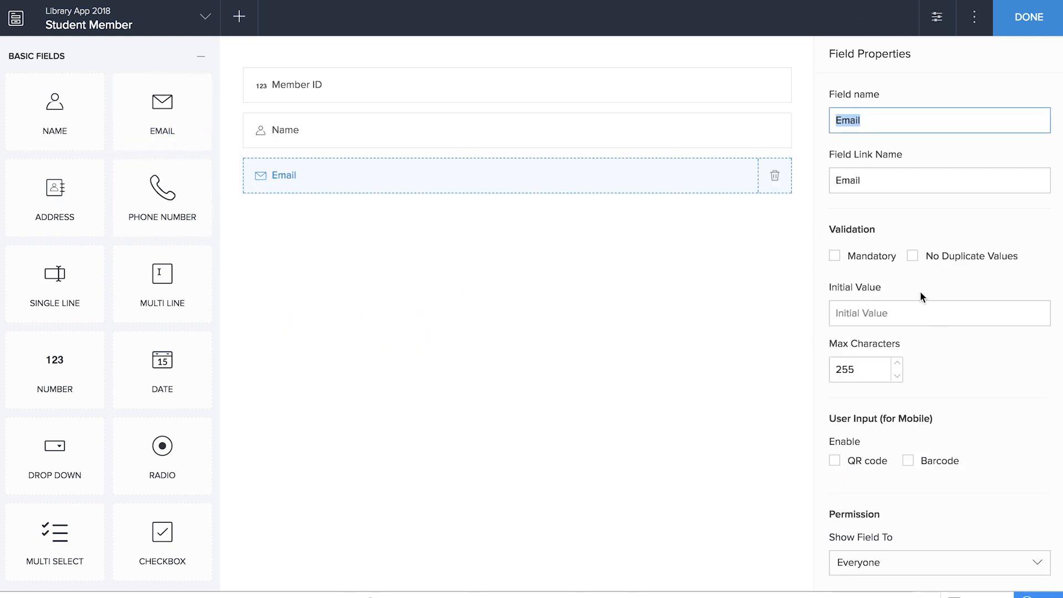
{"action": "left_click", "coordinate": [1028, 17]}
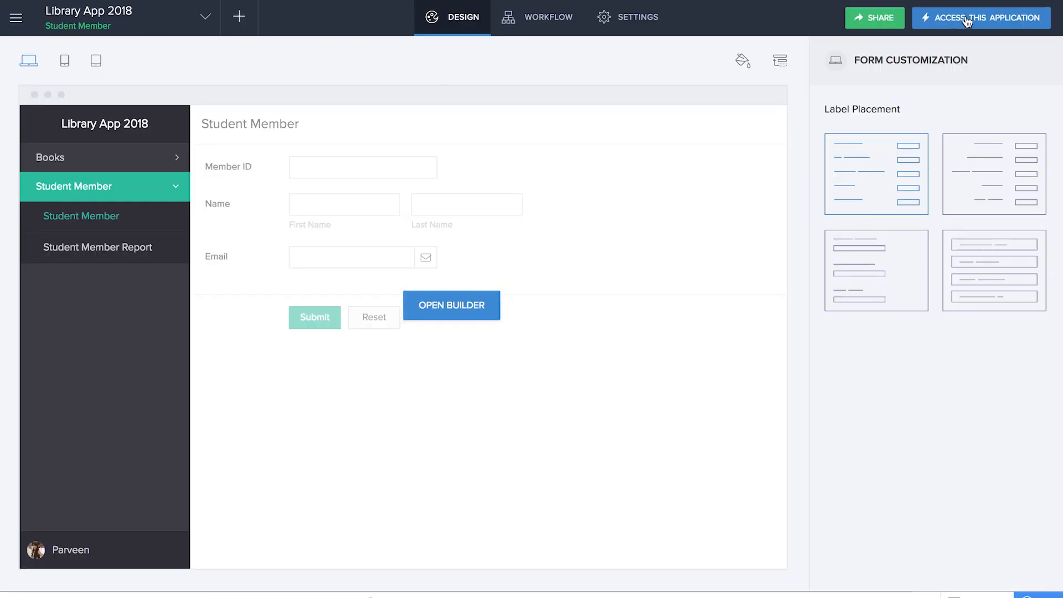
- Submit a member with Member ID 1 plus the member's first name, last name and e-mail
{"action": "left_click", "coordinate": [964, 17]}
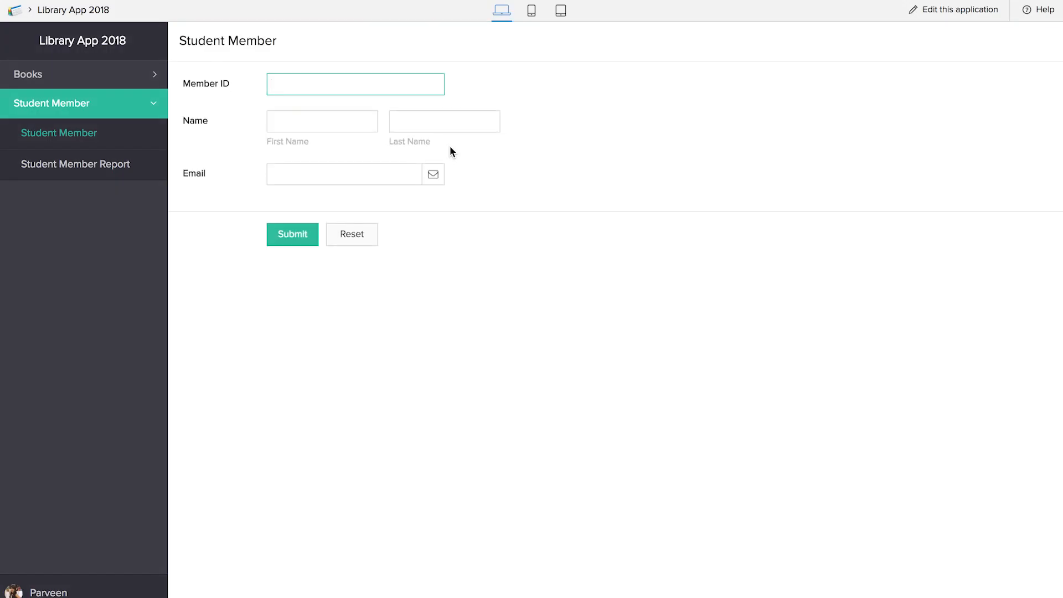
{"action": "type", "text": "1"}
{"action": "key", "text": "Tab"}
{"action": "key", "text": "Tab"}
{"action": "left_click", "coordinate": [397, 169]}
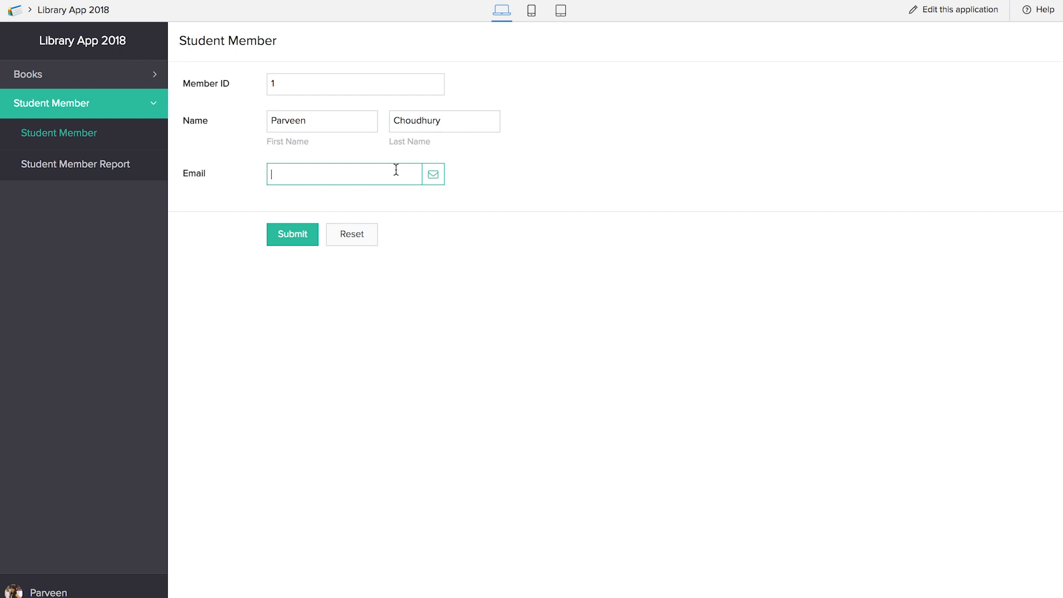
{"action": "left_click", "coordinate": [292, 234]}
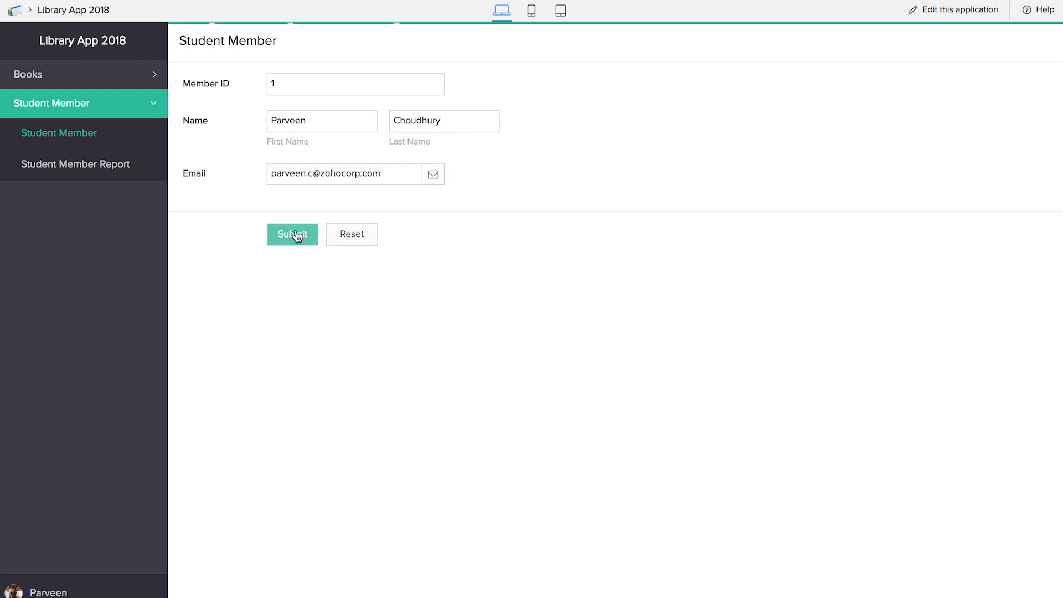
{"action": "left_click", "coordinate": [80, 166]}
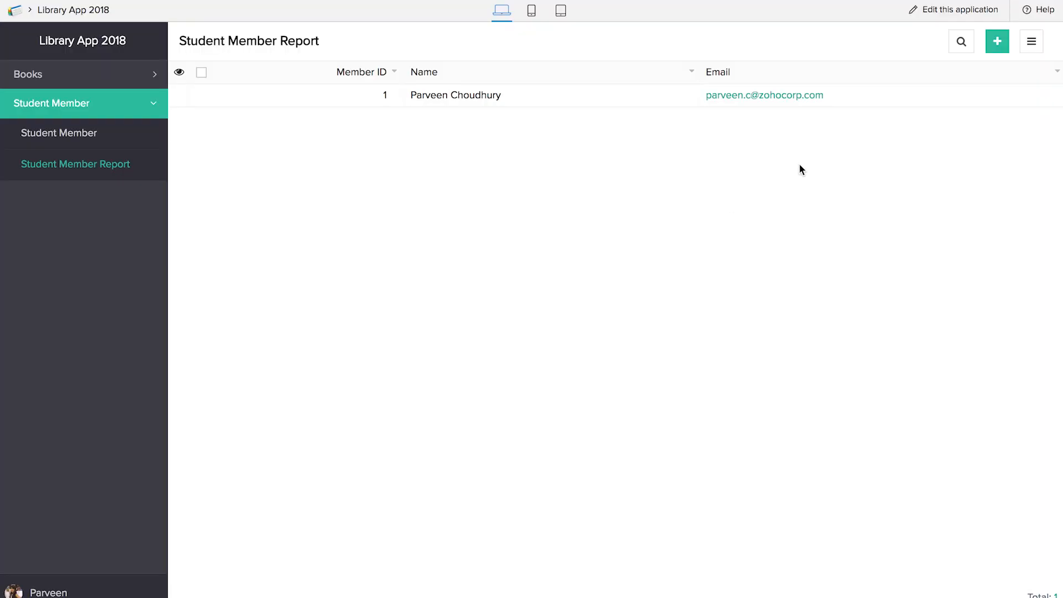
{"action": "left_click", "coordinate": [940, 10]}
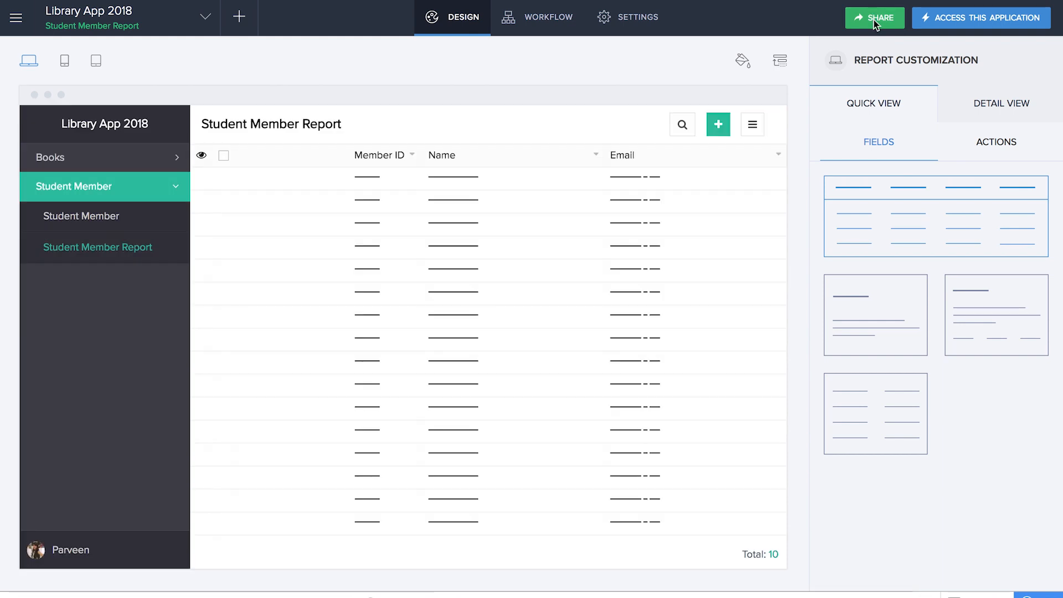
- Create a custom 'Student member' permission that can view Books records in Books Report
{"action": "left_click", "coordinate": [876, 21]}
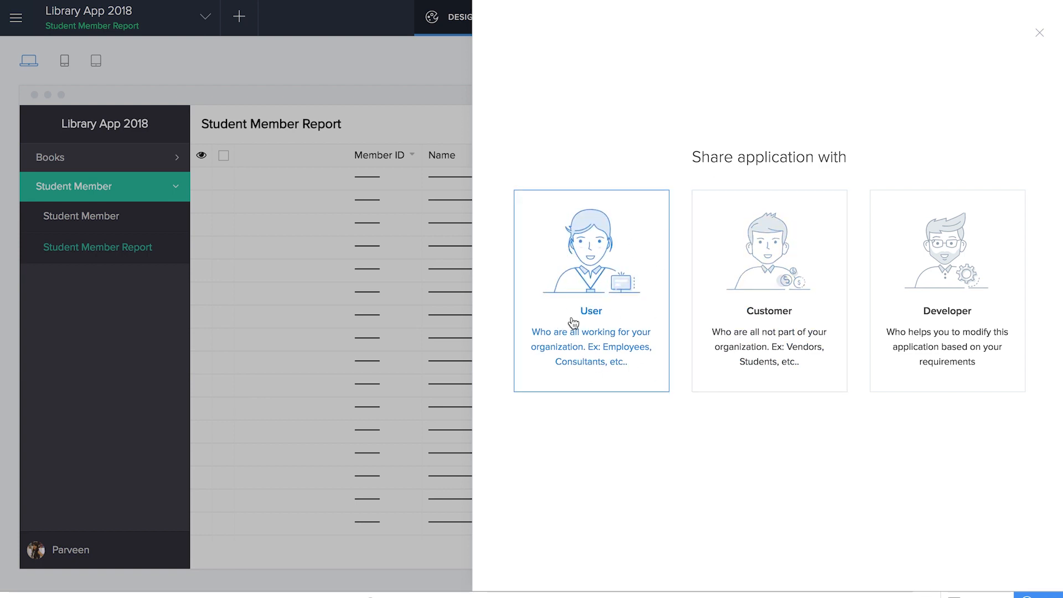
{"action": "left_click", "coordinate": [602, 307]}
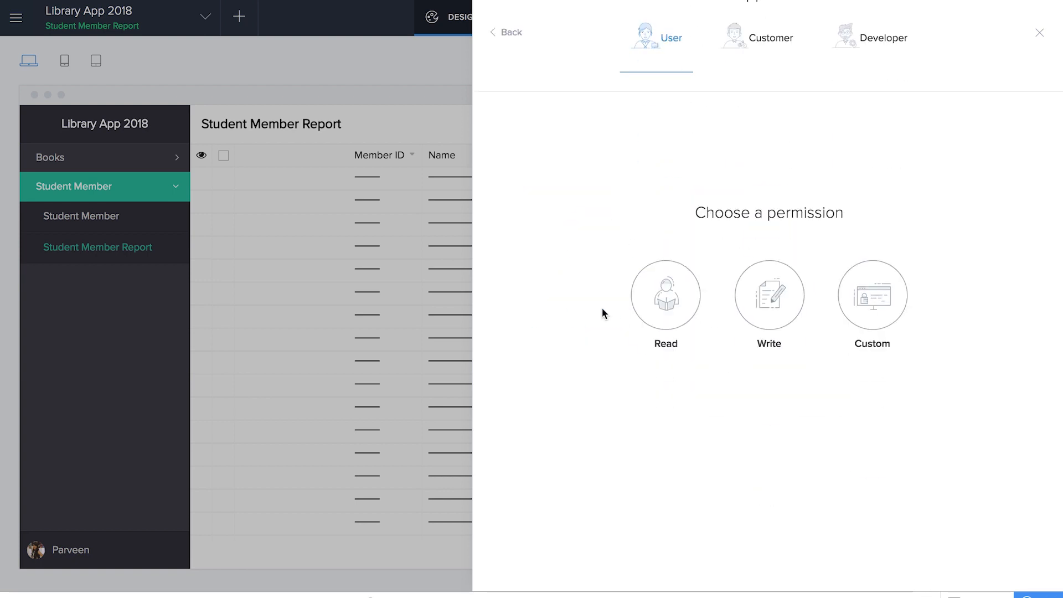
{"action": "left_click", "coordinate": [877, 284]}
{"action": "left_click", "coordinate": [575, 119]}
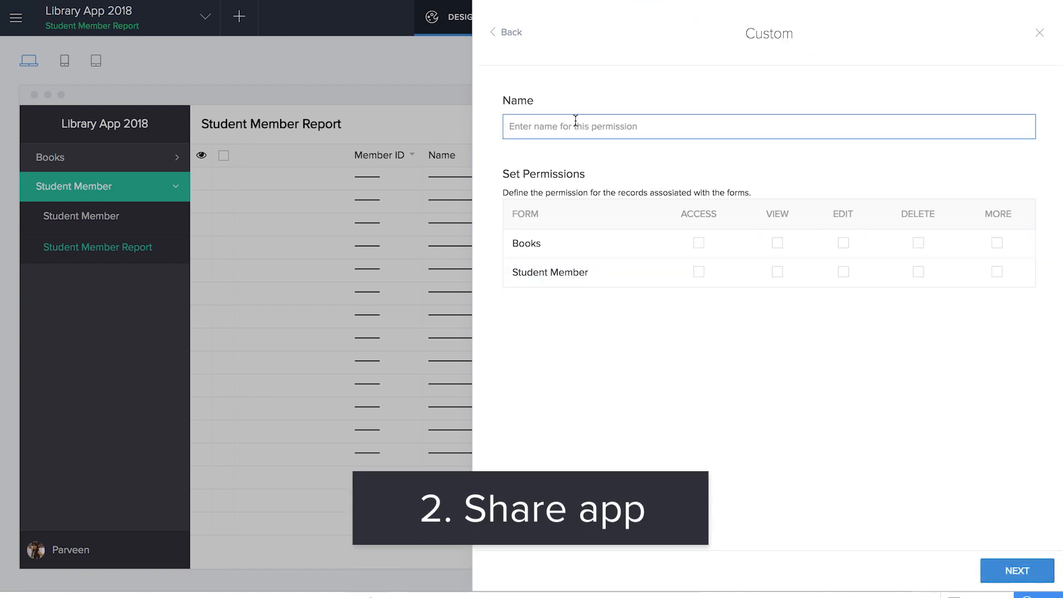
{"action": "type", "text": "Student member"}
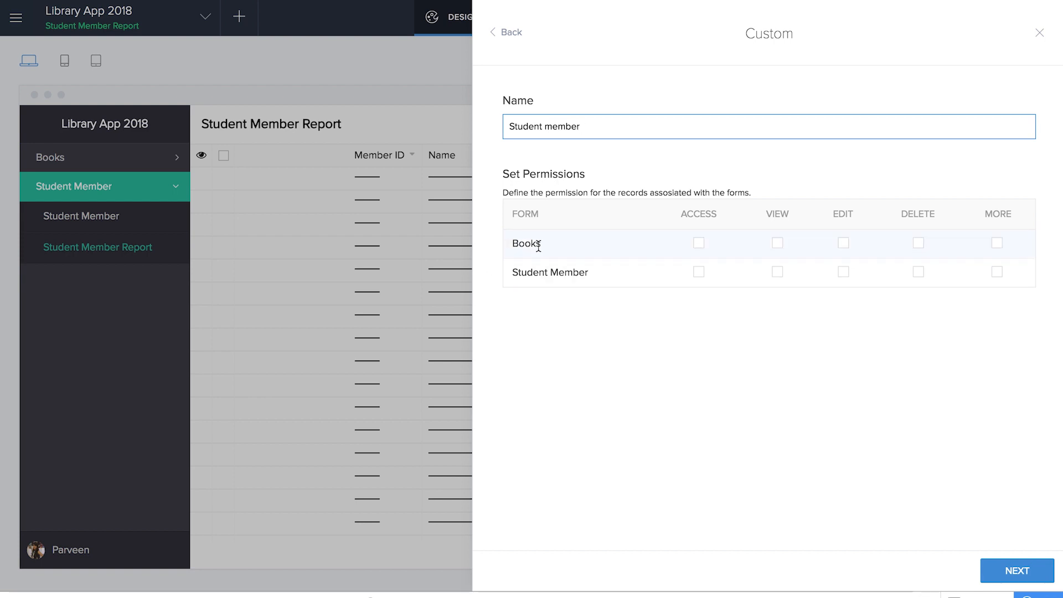
{"action": "left_click", "coordinate": [778, 243]}
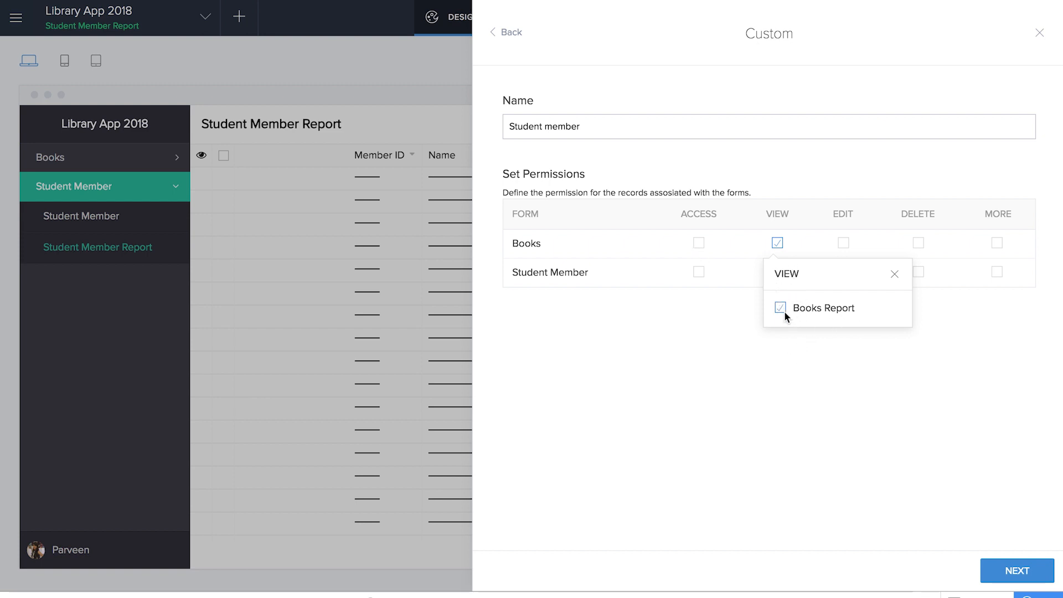
{"action": "left_click", "coordinate": [786, 346]}
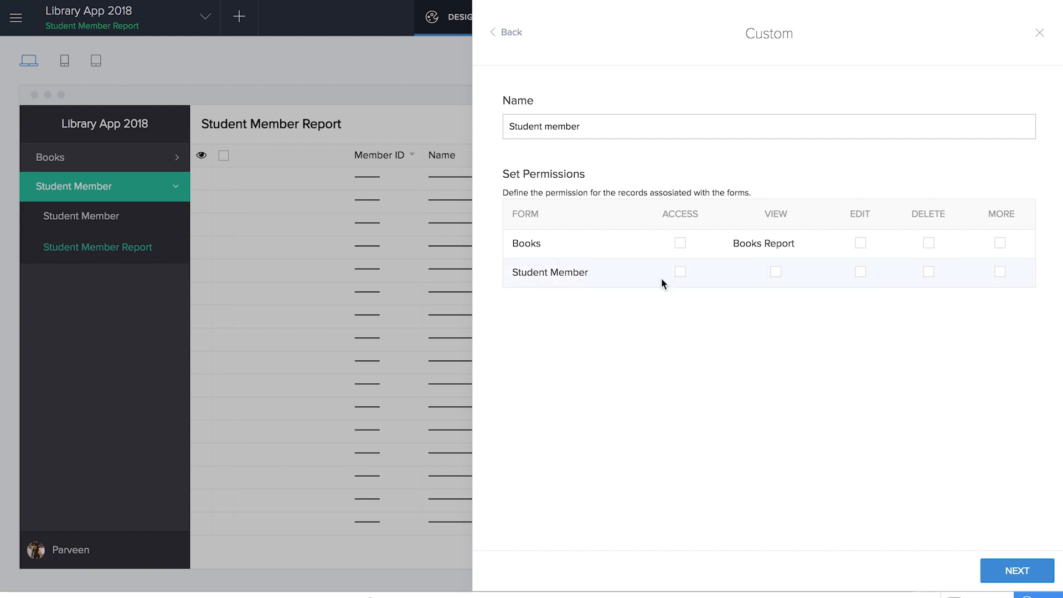
{"action": "left_click", "coordinate": [1019, 575]}
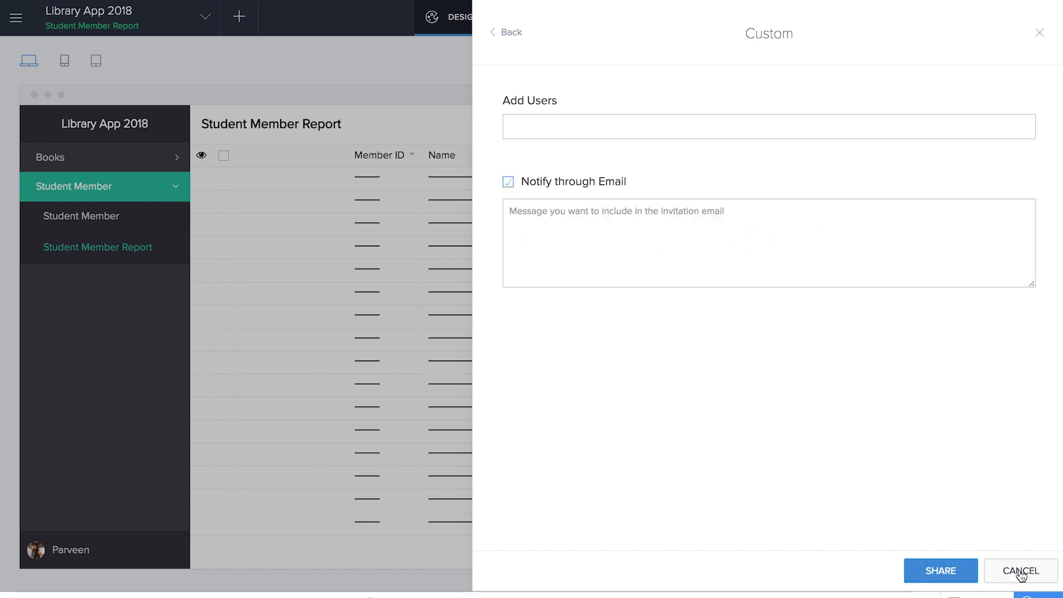
- Invite a user with the message 'Hey you can access the library app' and share
{"action": "left_click", "coordinate": [612, 128]}
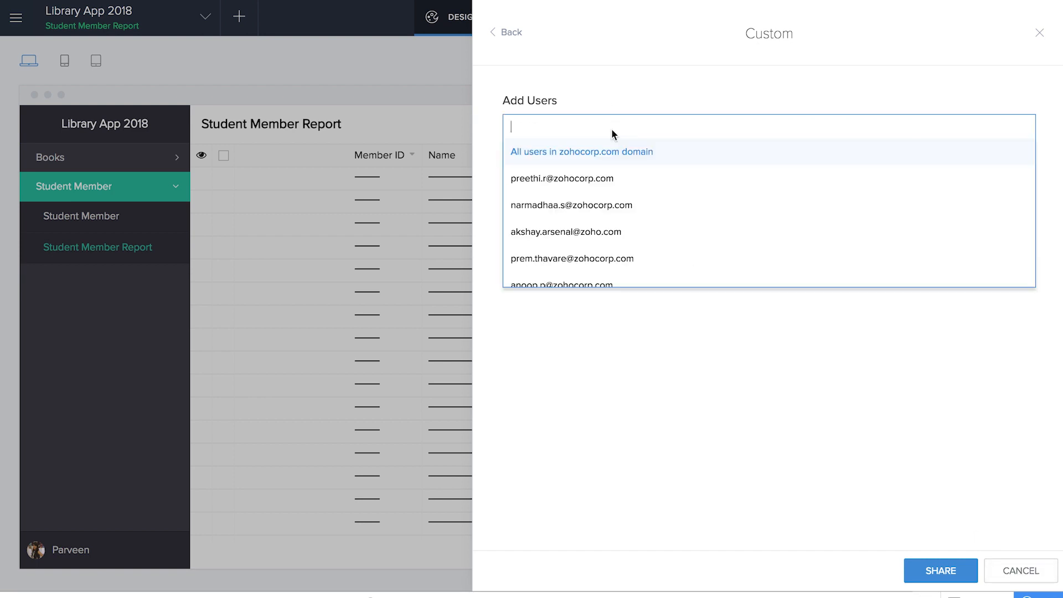
{"action": "left_click", "coordinate": [633, 232]}
{"action": "left_click", "coordinate": [633, 223]}
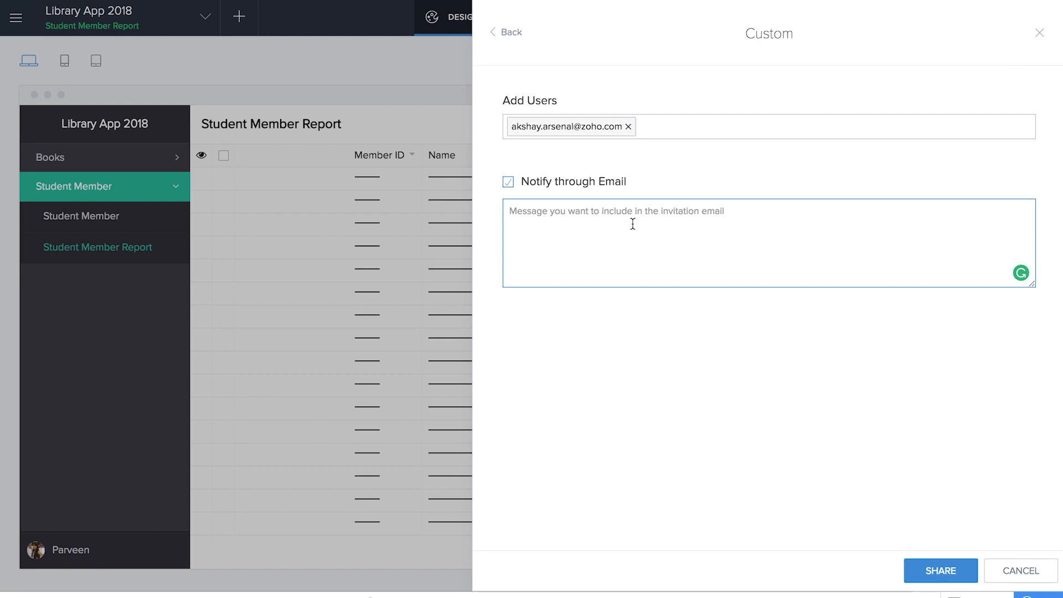
{"action": "type", "text": "Hey you"}
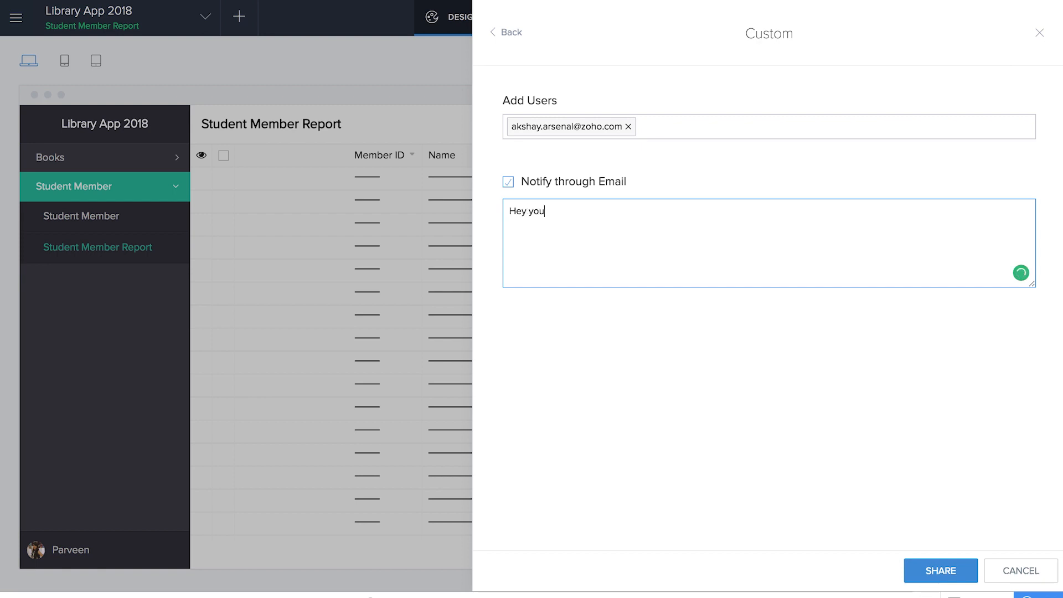
{"action": "type", "text": " can access the library app now."}
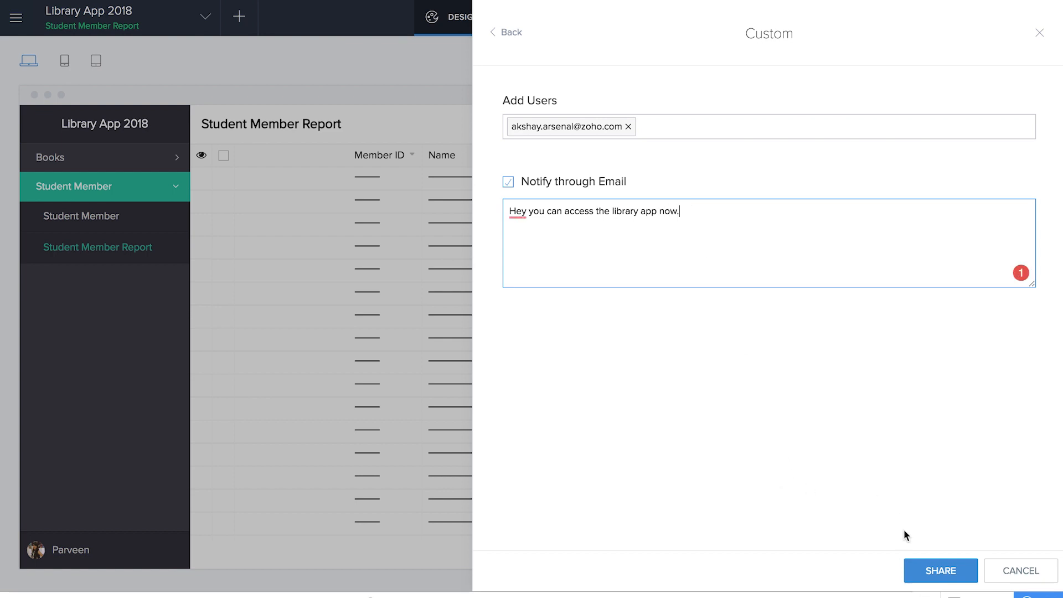
{"action": "left_click", "coordinate": [933, 568]}
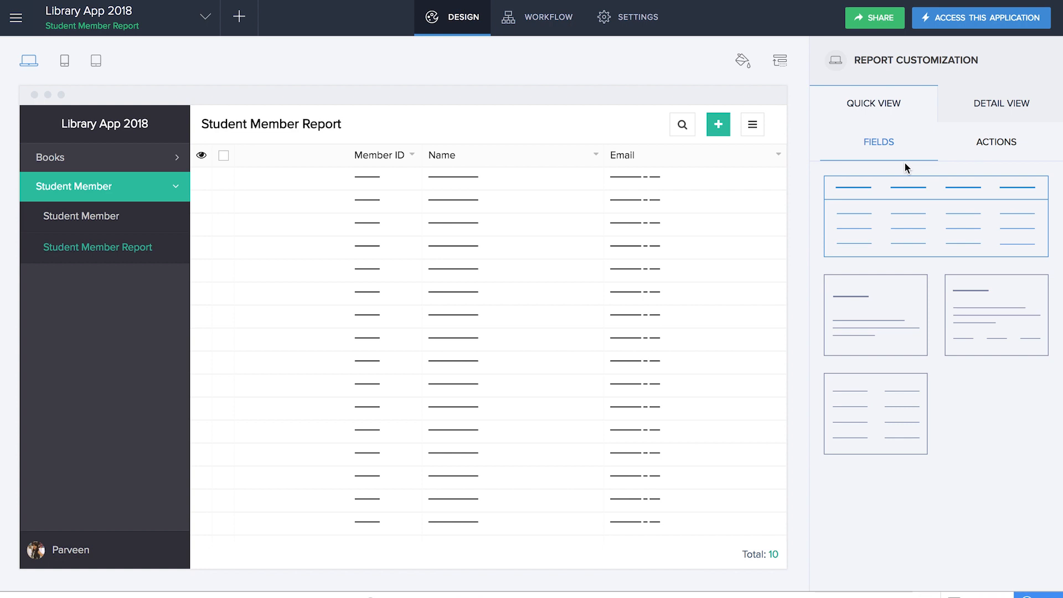
- In a guest window on mail.zoho.com, open the Library App 2018 invitation and go to the application
{"action": "key", "text": "ctrl+Right"}
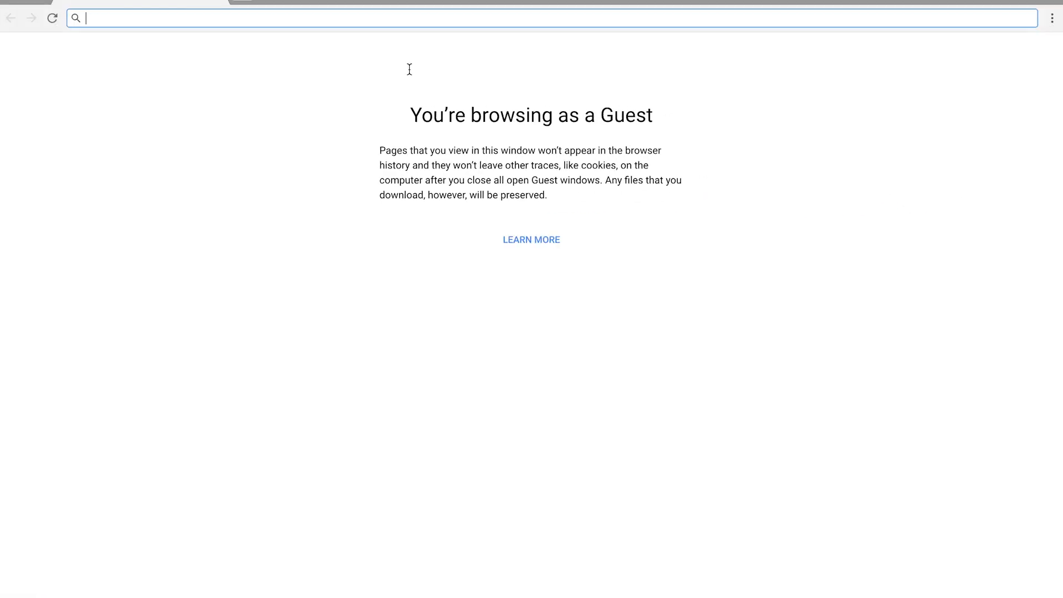
{"action": "type", "text": "mail.zoho.com"}
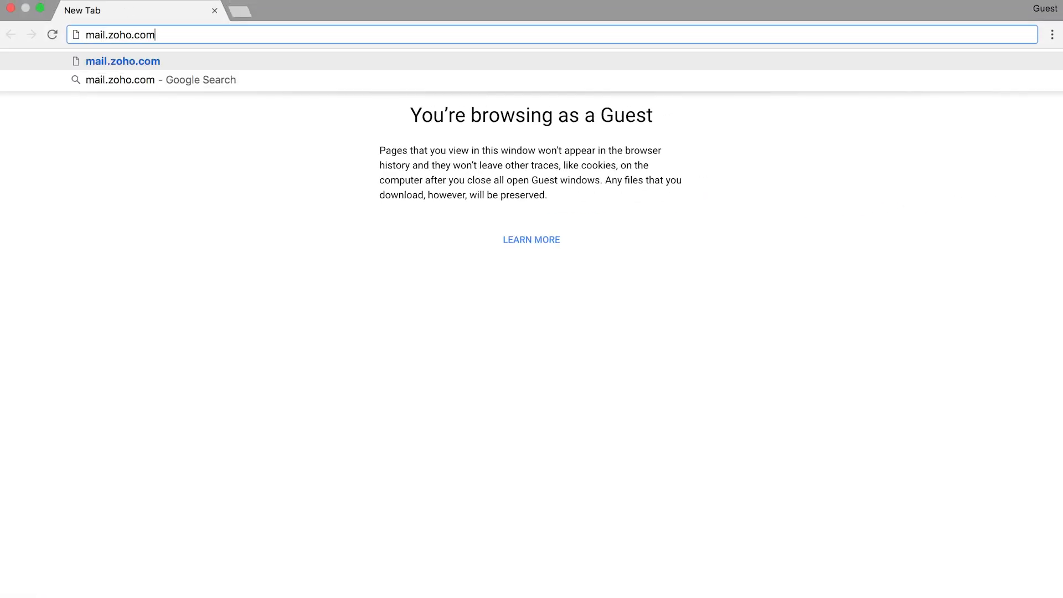
{"action": "key", "text": "Return"}
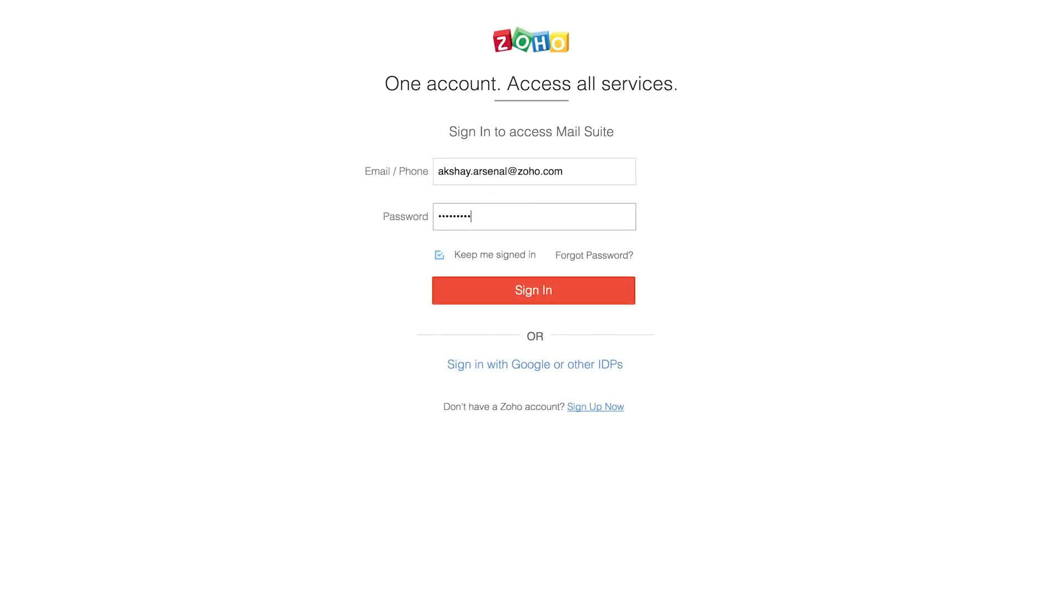
{"action": "key", "text": "Return"}
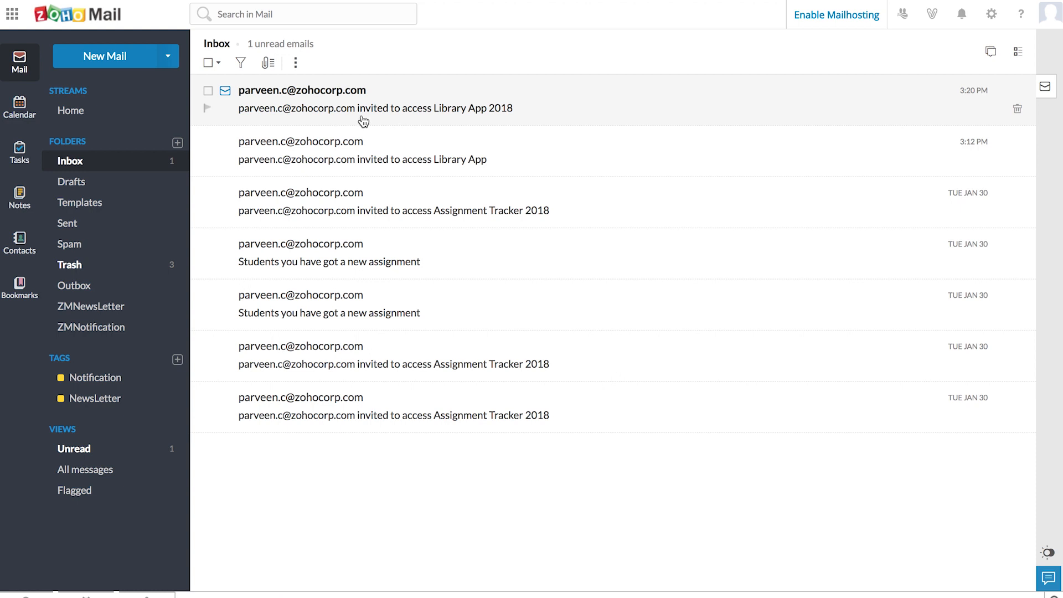
{"action": "left_click", "coordinate": [447, 122]}
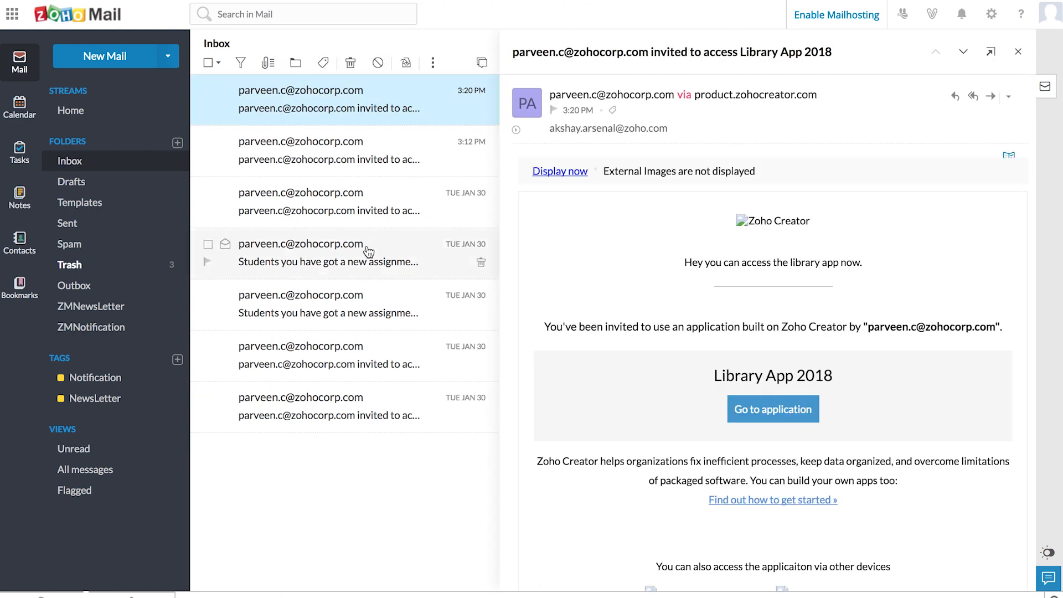
{"action": "left_click", "coordinate": [791, 414]}
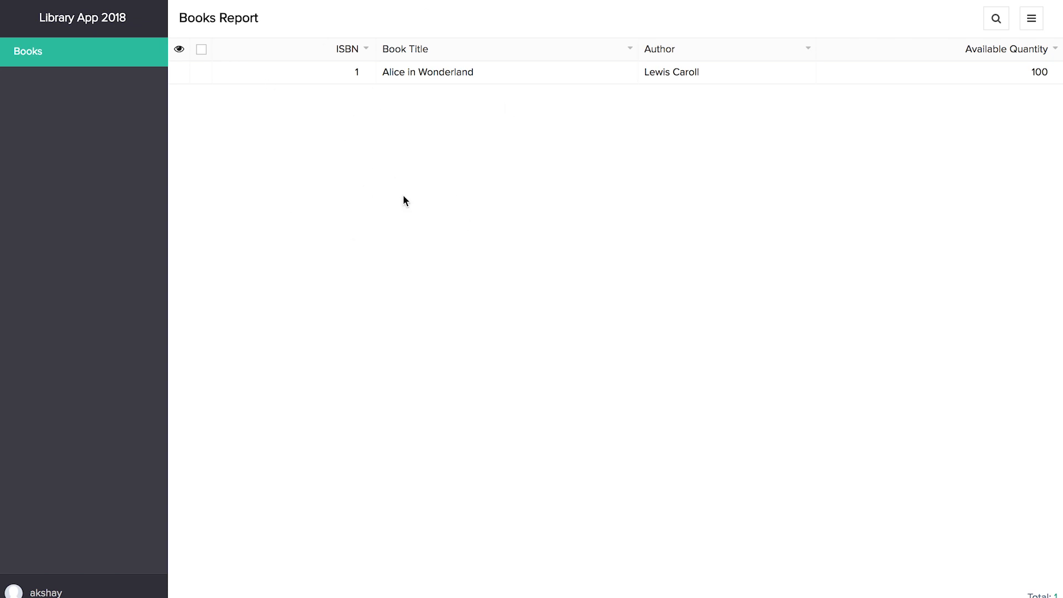
- View the Alice in Wonderland book's details as the invited user, then close them
{"action": "left_click", "coordinate": [965, 75]}
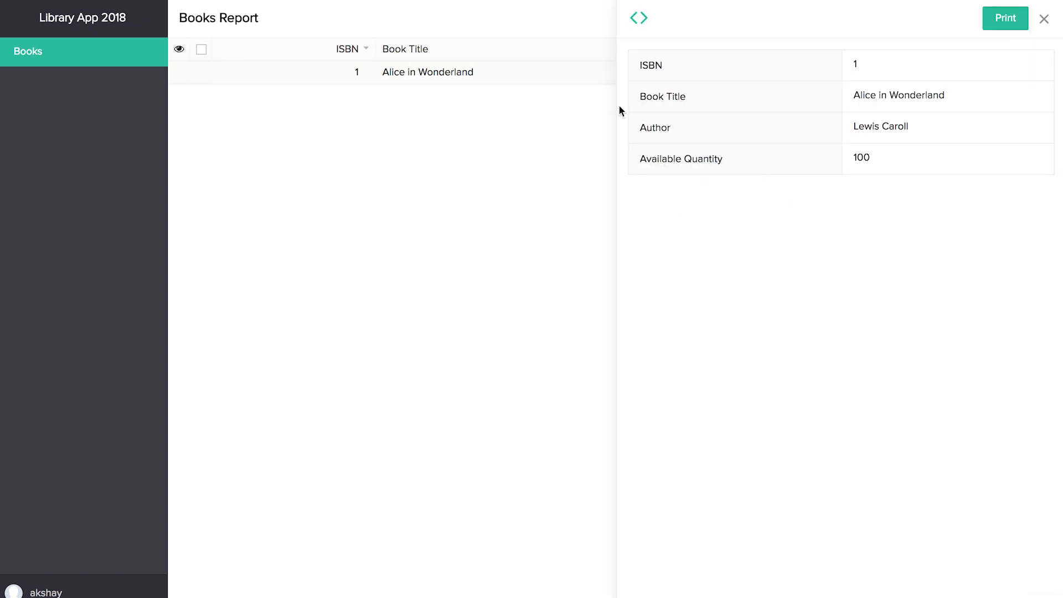
{"action": "left_click", "coordinate": [1043, 19]}
{"action": "mouse_move", "coordinate": [1044, 1]}
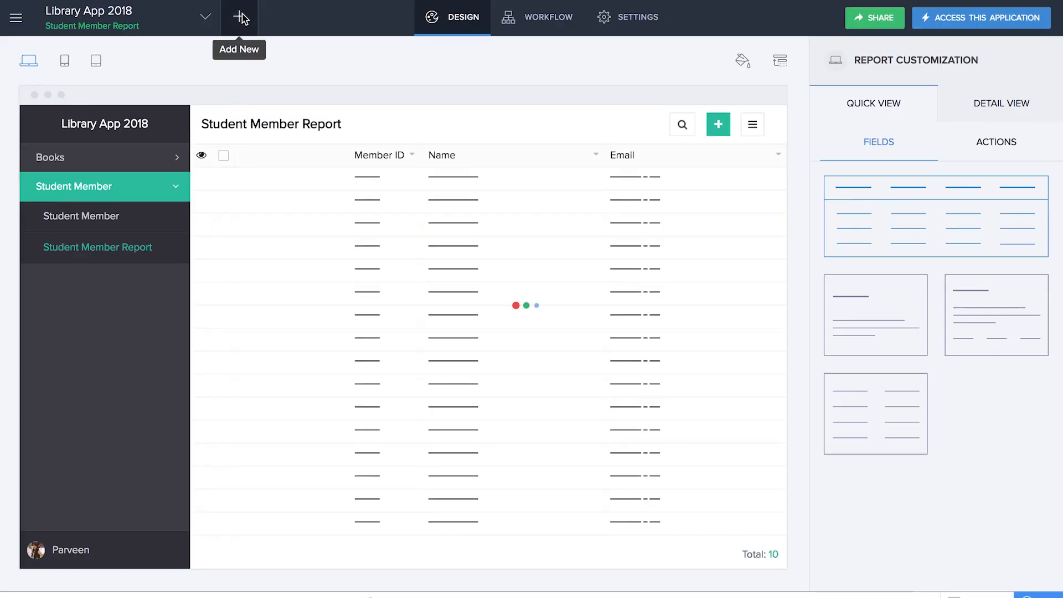
- Create a new blank form named 'Borrow Book'
{"action": "left_click", "coordinate": [242, 18]}
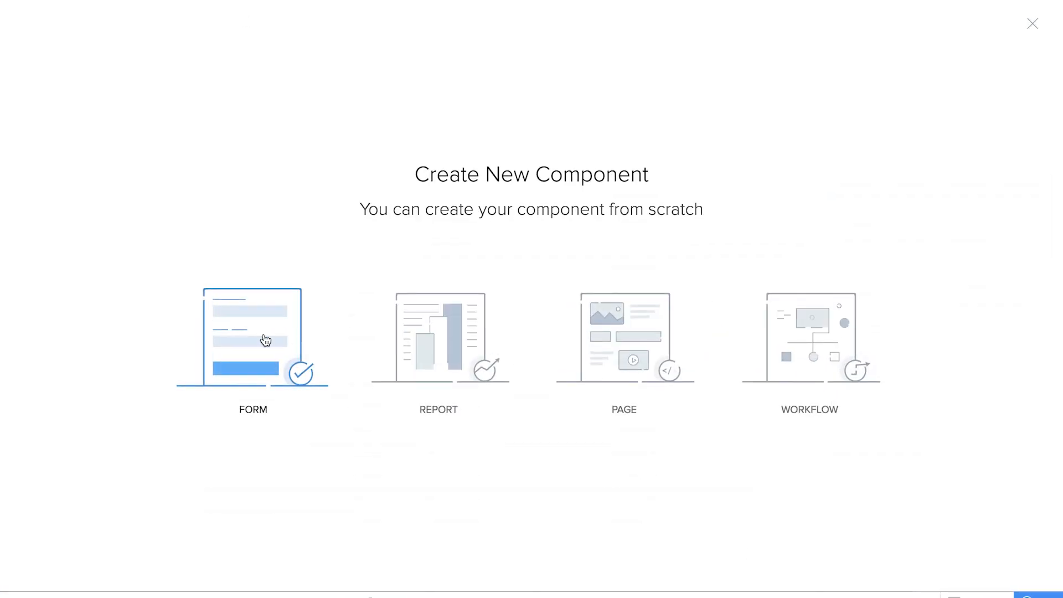
{"action": "left_click", "coordinate": [266, 340]}
{"action": "left_click", "coordinate": [251, 338]}
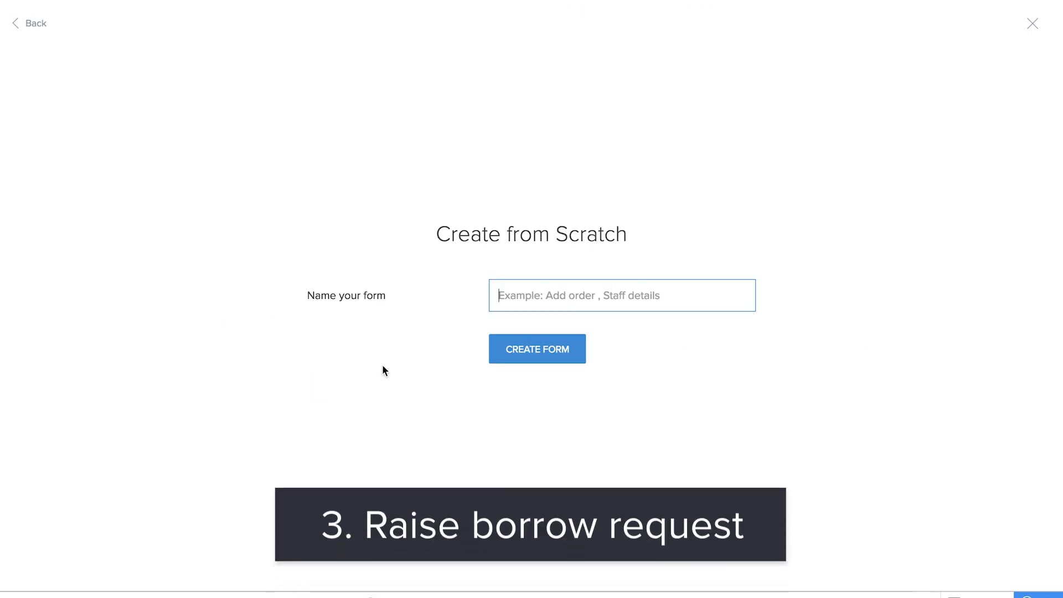
{"action": "type", "text": "Borrow Book"}
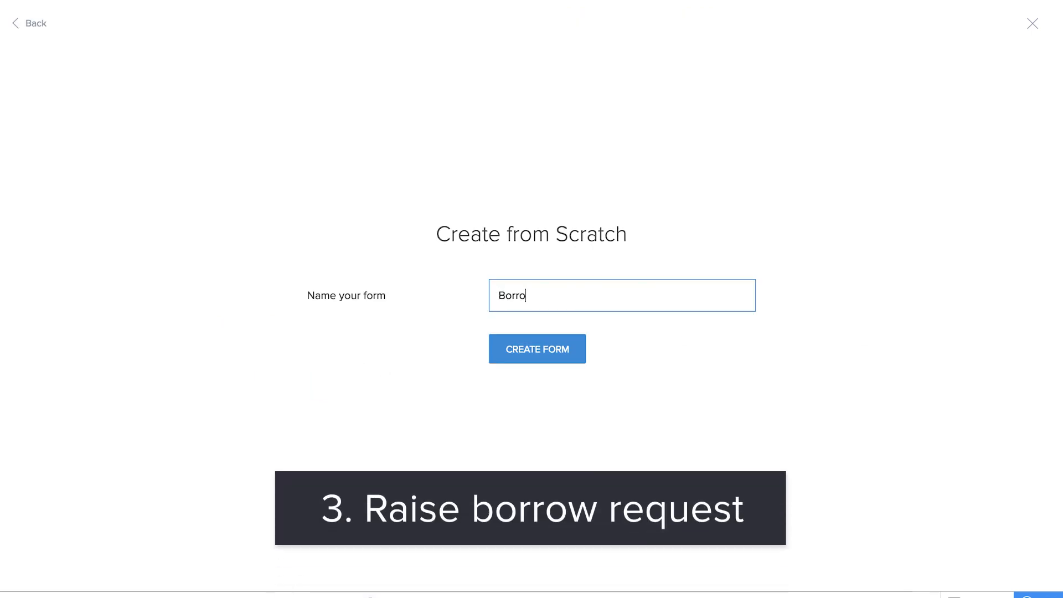
{"action": "key", "text": "Return"}
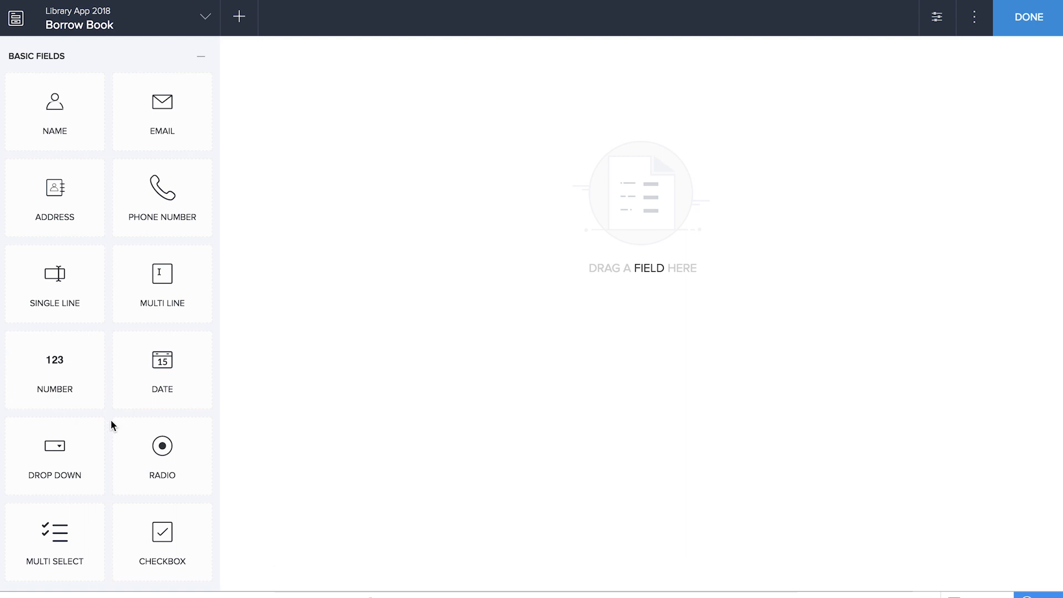
- Add a lookup field linked to the Student Member form, displaying Member ID
{"action": "scroll", "coordinate": [111, 421], "scroll_direction": "down", "scroll_amount": 6}
{"action": "scroll", "coordinate": [135, 470], "scroll_direction": "down", "scroll_amount": 4}
{"action": "left_click_drag", "start_coordinate": [161, 420], "coordinate": [444, 366]}
{"action": "left_click_drag", "start_coordinate": [194, 434], "coordinate": [515, 371]}
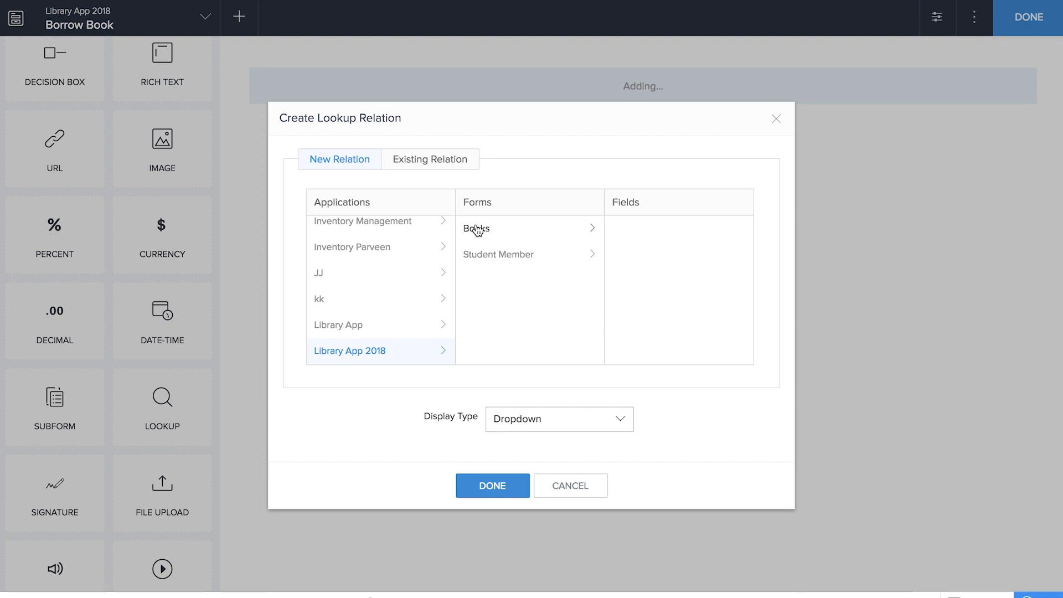
{"action": "left_click", "coordinate": [493, 262]}
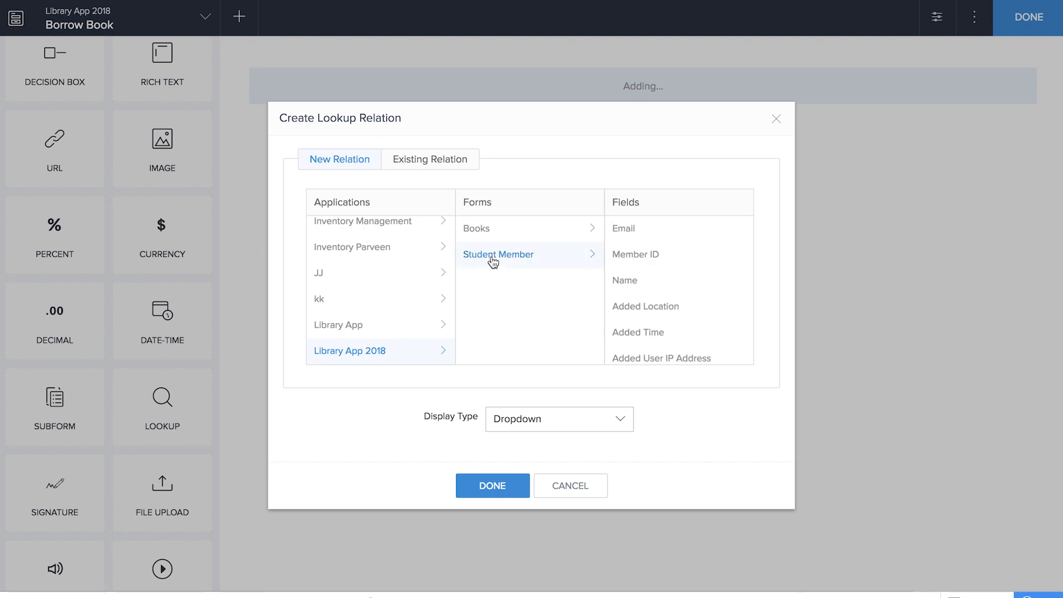
{"action": "left_click", "coordinate": [626, 260]}
{"action": "left_click", "coordinate": [514, 487]}
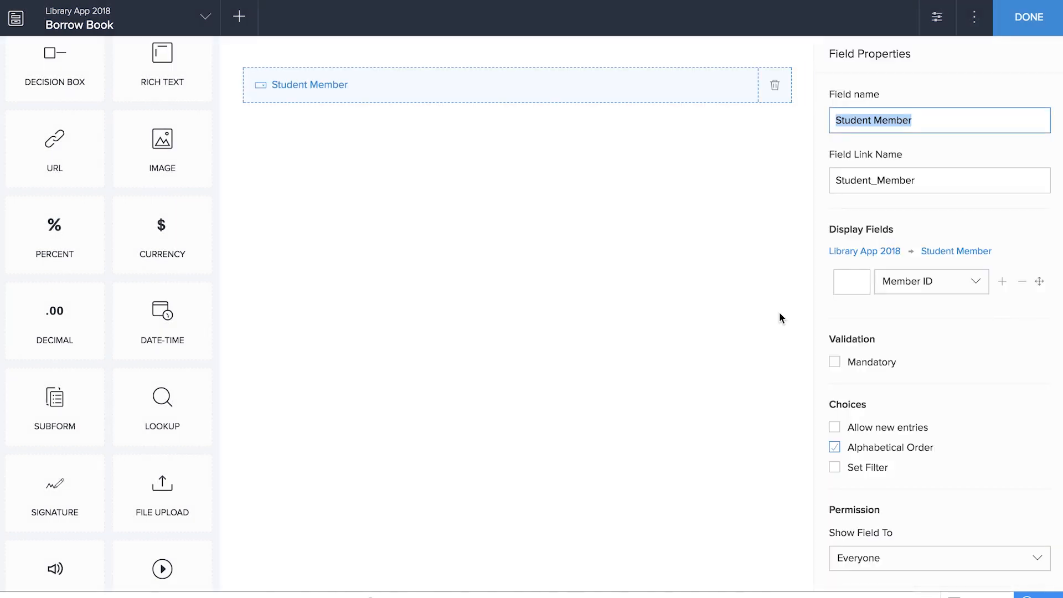
- Add First Name as the lookup's second display field
{"action": "left_click", "coordinate": [1003, 282]}
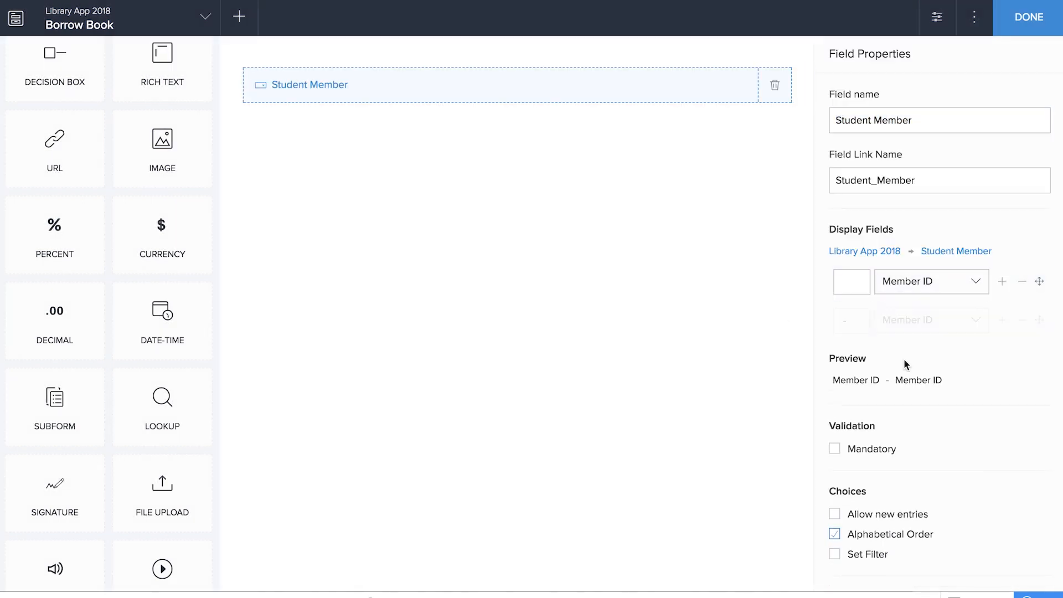
{"action": "left_click", "coordinate": [934, 328]}
{"action": "left_click", "coordinate": [926, 429]}
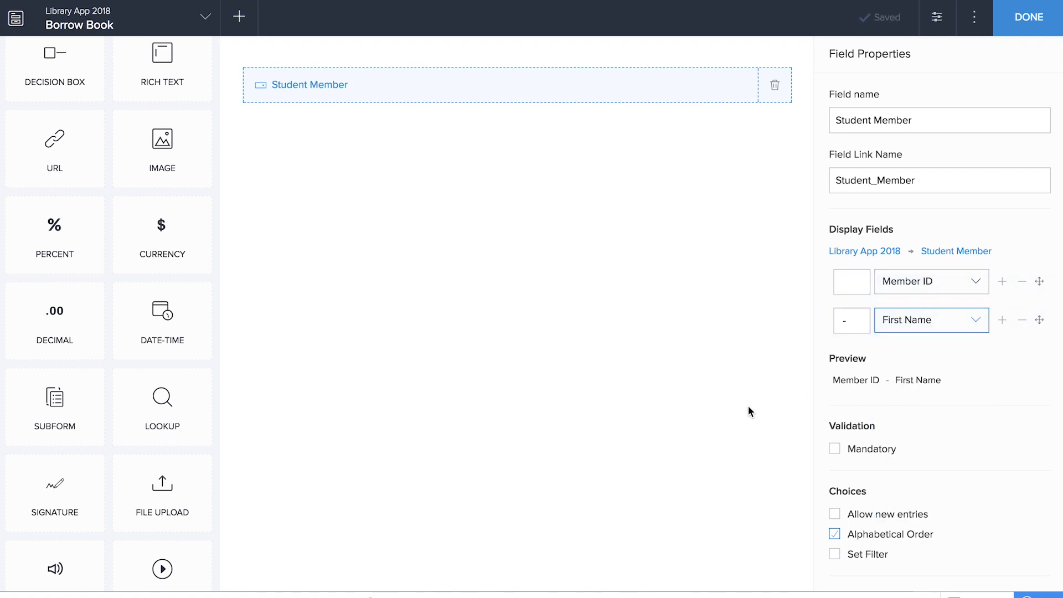
{"action": "left_click_drag", "start_coordinate": [162, 404], "coordinate": [429, 315]}
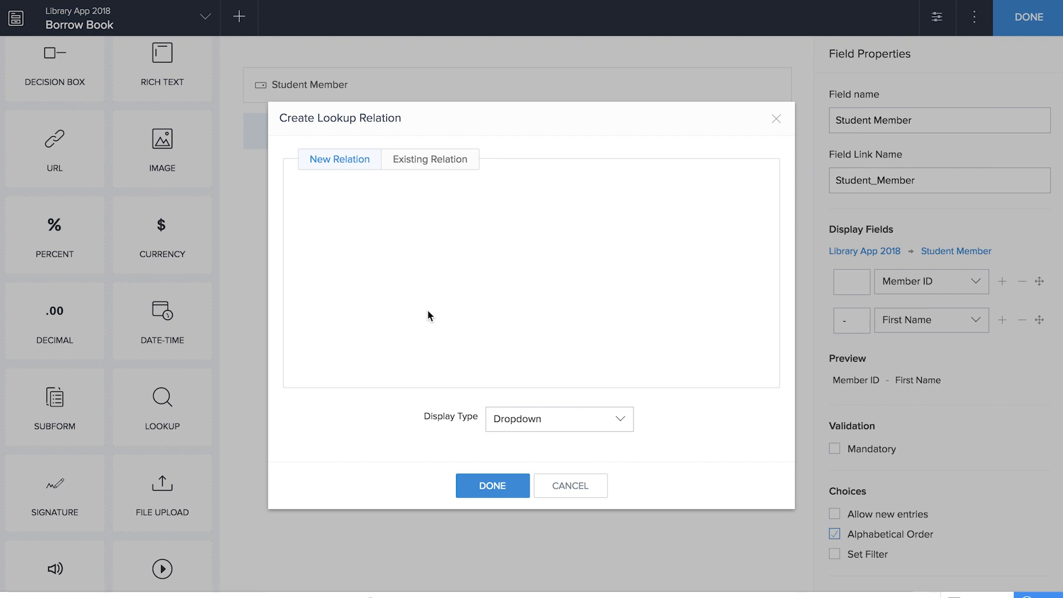
- Link a new lookup to Books by Book Title, also displaying Author and Available Quantity
{"action": "left_click", "coordinate": [483, 233]}
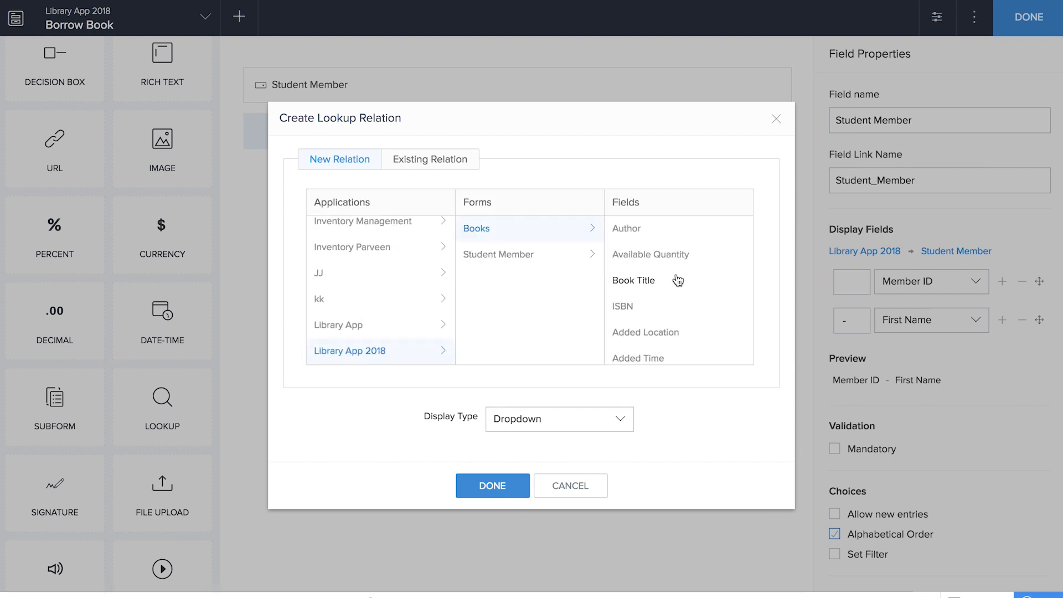
{"action": "left_click", "coordinate": [645, 282]}
{"action": "left_click", "coordinate": [485, 480]}
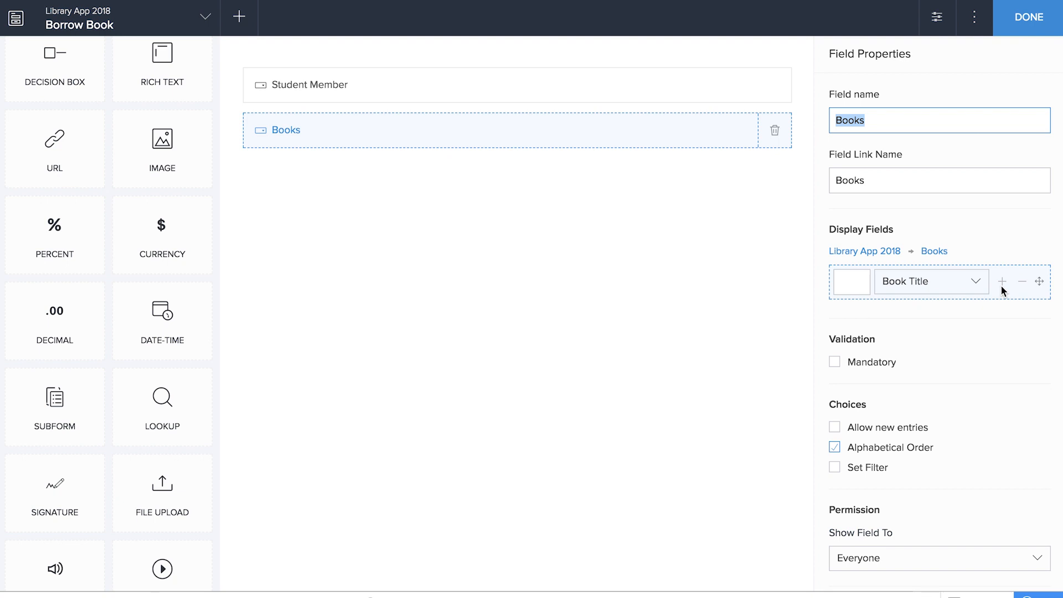
{"action": "left_click", "coordinate": [1003, 288]}
{"action": "left_click", "coordinate": [930, 324]}
{"action": "left_click", "coordinate": [901, 430]}
{"action": "left_click", "coordinate": [1003, 321]}
{"action": "left_click", "coordinate": [971, 361]}
{"action": "left_click", "coordinate": [925, 441]}
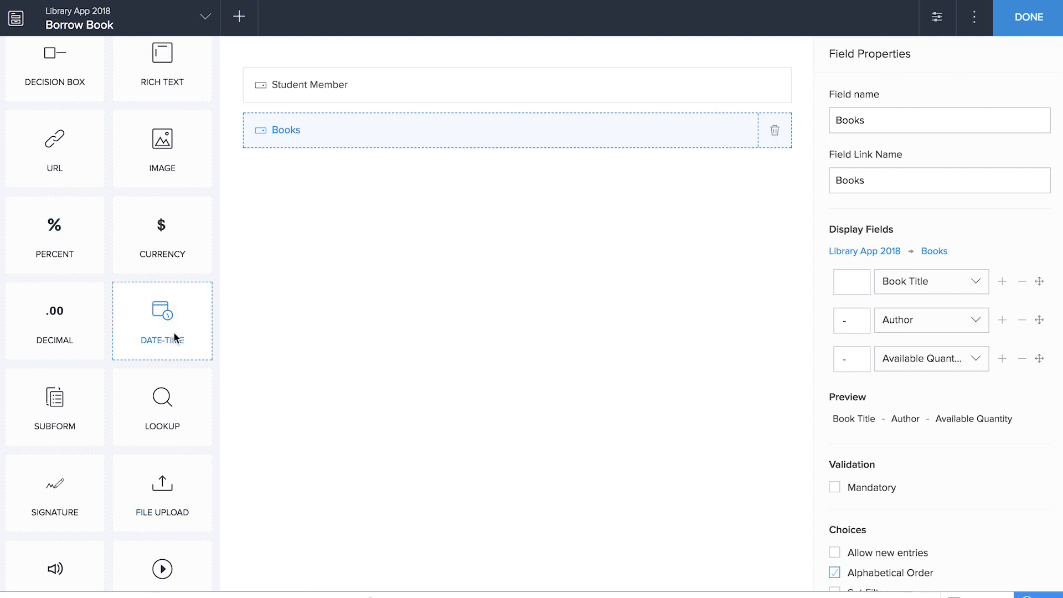
- Add Issued date and Return Date date fields, a Requested Quantity number field and a radio field
{"action": "scroll", "coordinate": [107, 521], "scroll_direction": "up", "scroll_amount": 10}
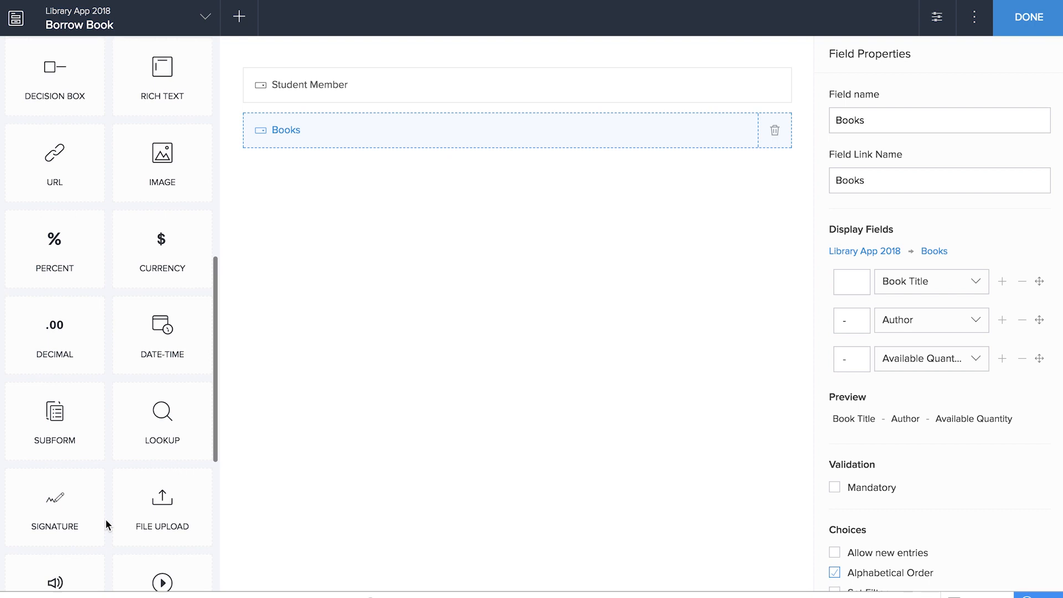
{"action": "left_click_drag", "start_coordinate": [201, 302], "coordinate": [529, 292]}
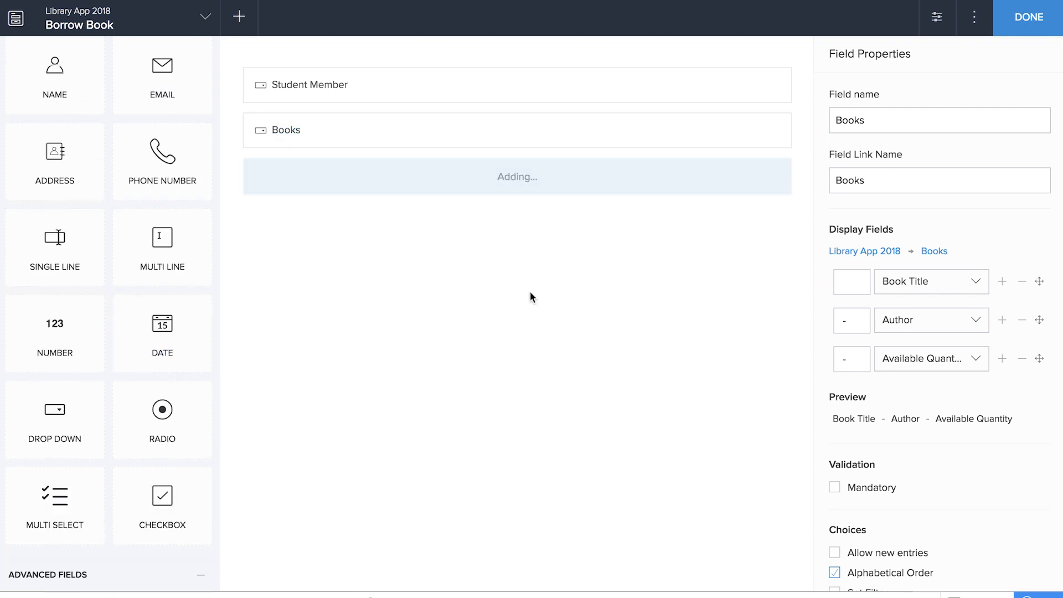
{"action": "type", "text": "Issued date"}
{"action": "left_click_drag", "start_coordinate": [162, 327], "coordinate": [550, 343]}
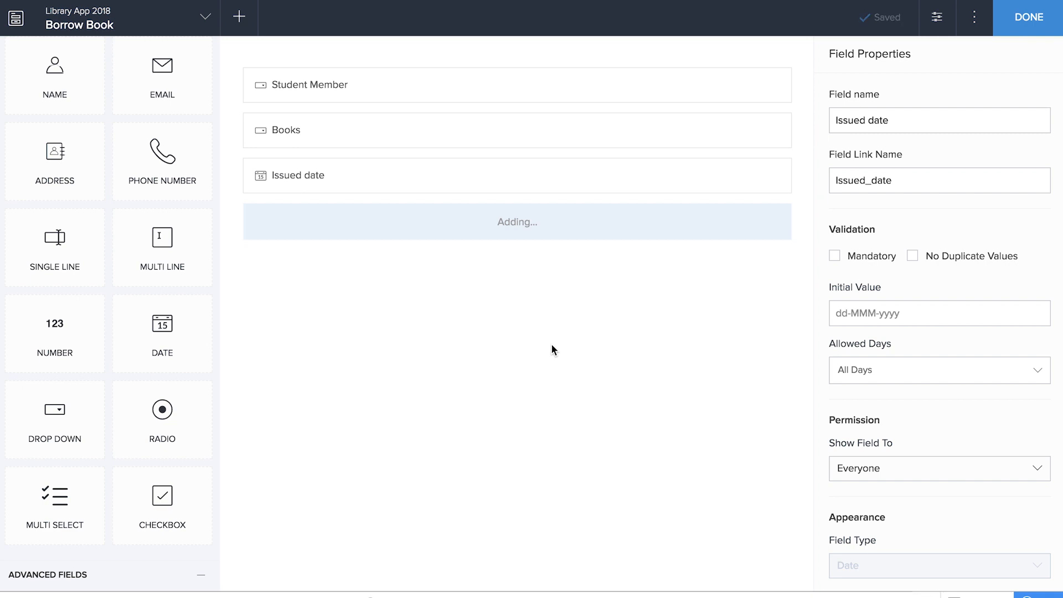
{"action": "type", "text": "Return Date"}
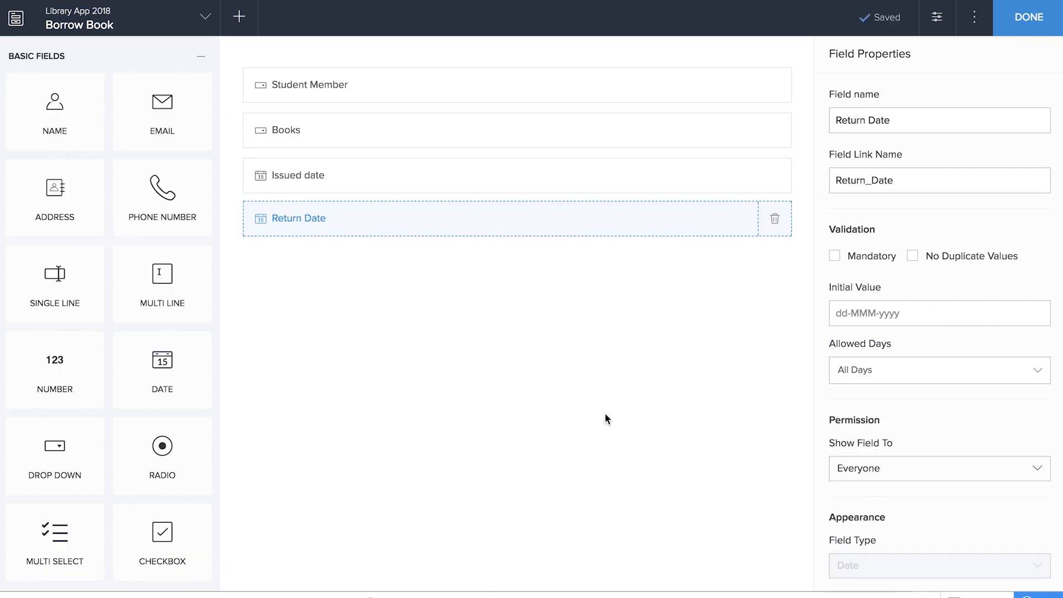
{"action": "left_click_drag", "start_coordinate": [55, 370], "coordinate": [508, 384]}
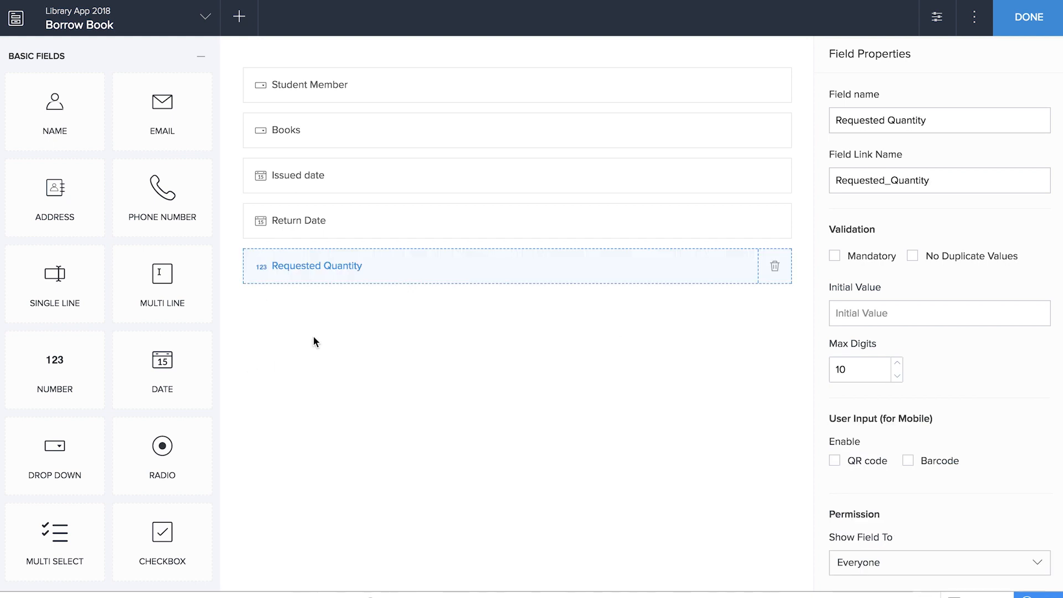
{"action": "left_click_drag", "start_coordinate": [162, 448], "coordinate": [410, 385]}
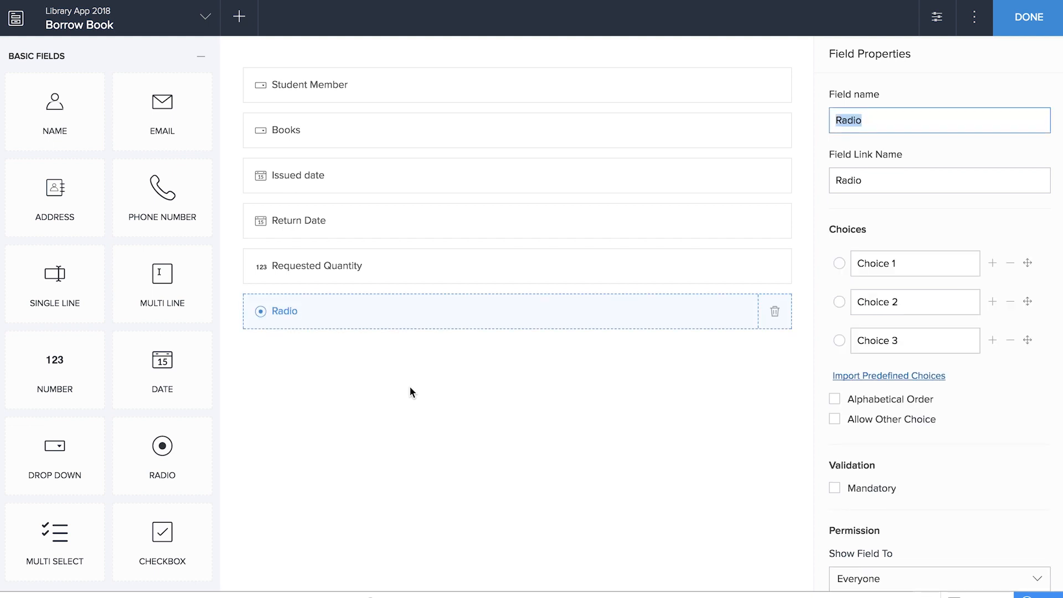
- Name the radio field Status with choices Approved, Rejected, Pending, defaulting to Pending, and finish the form
{"action": "type", "text": "Status"}
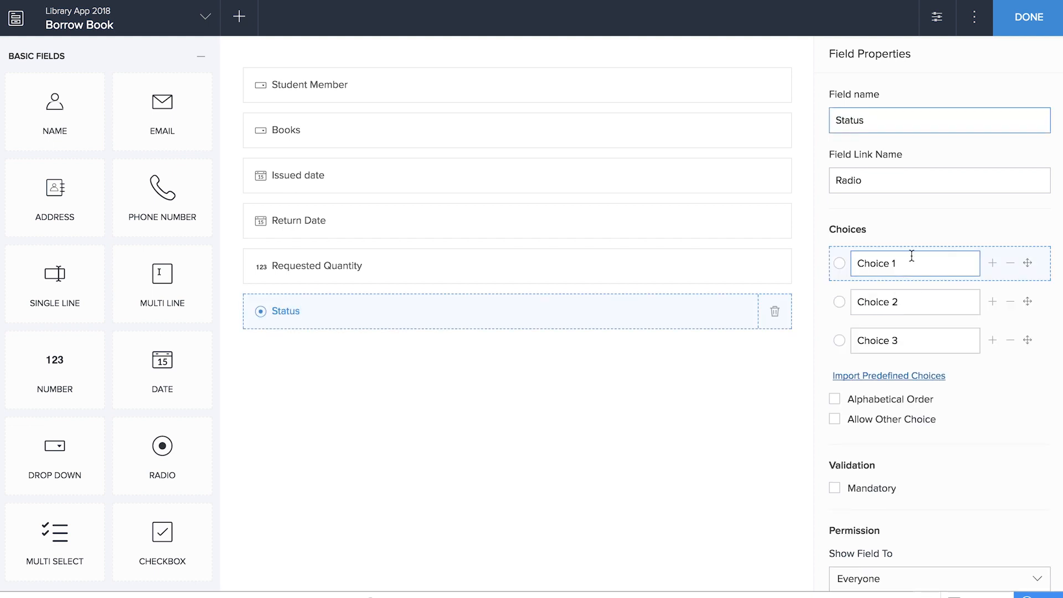
{"action": "left_click", "coordinate": [910, 258]}
{"action": "type", "text": "Approved"}
{"action": "key", "text": "Tab"}
{"action": "type", "text": "Rejected"}
{"action": "key", "text": "Tab"}
{"action": "type", "text": "Pending"}
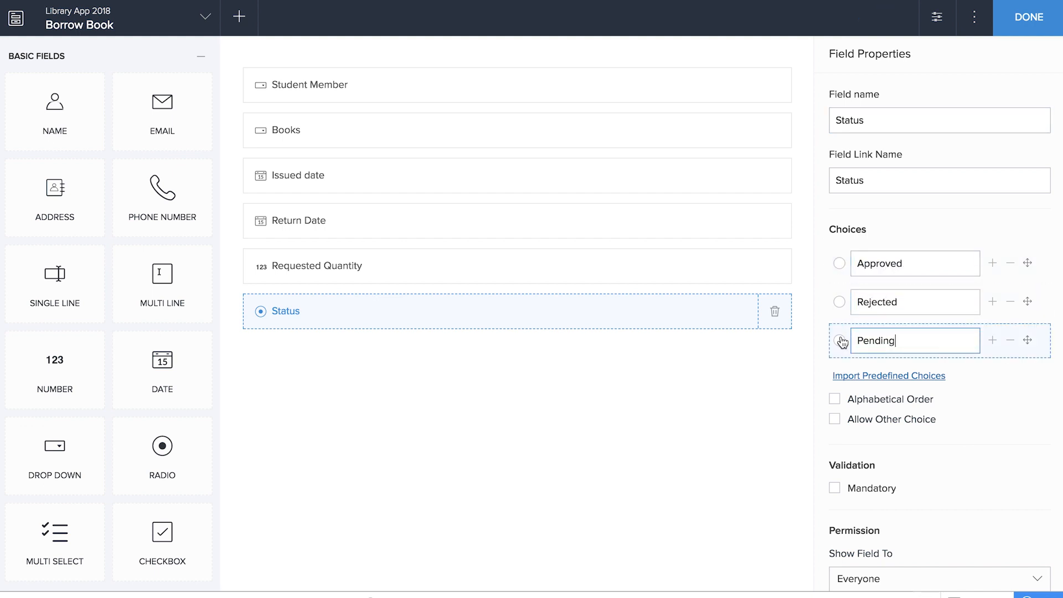
{"action": "left_click", "coordinate": [840, 341]}
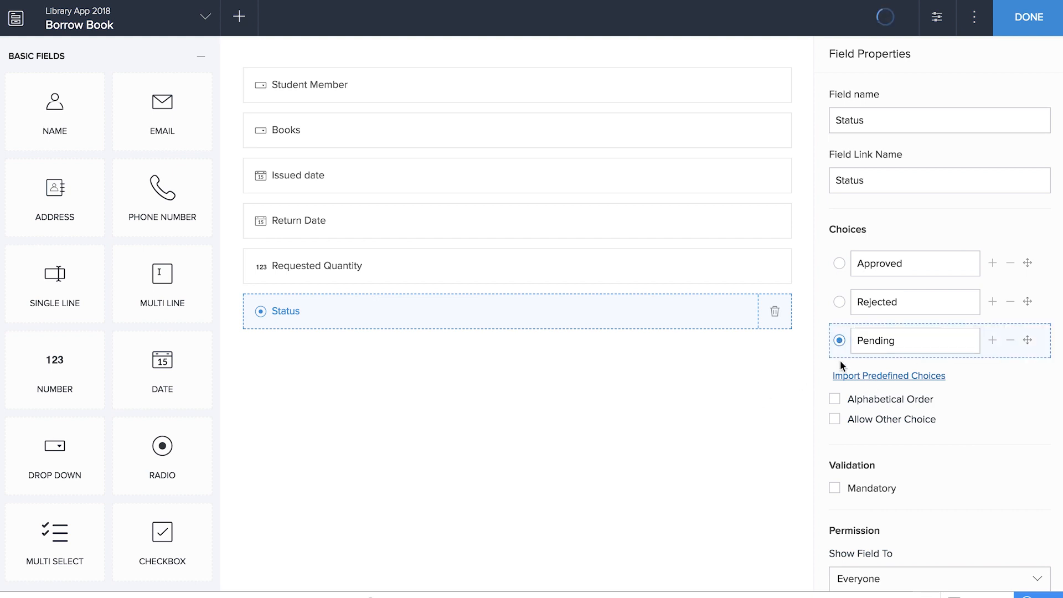
{"action": "left_click", "coordinate": [1030, 23]}
{"action": "left_click", "coordinate": [964, 25]}
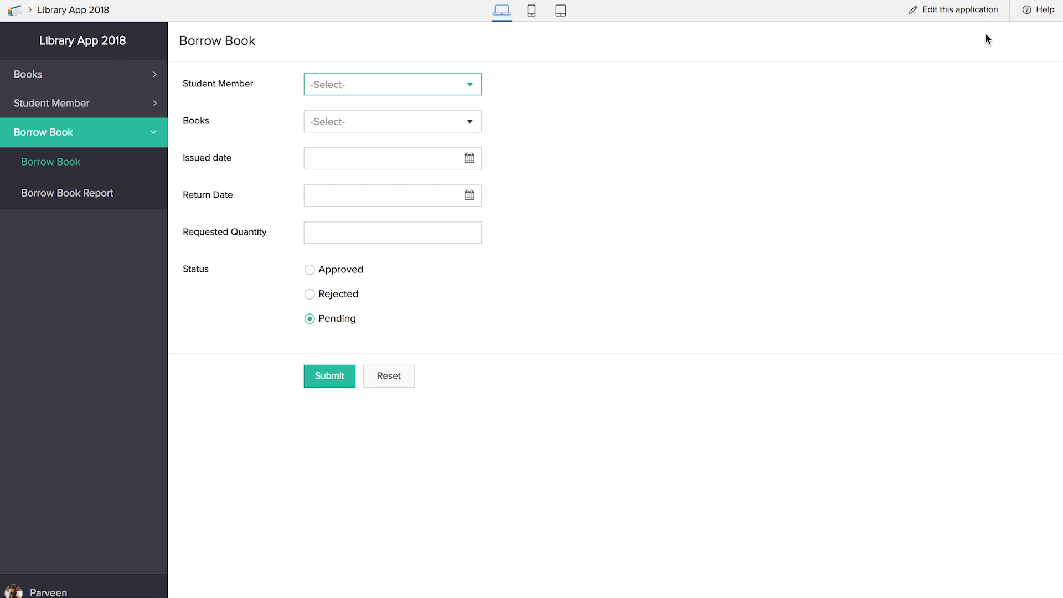
- Return to editing the app and open Books Report from the Books section
{"action": "left_click", "coordinate": [964, 17]}
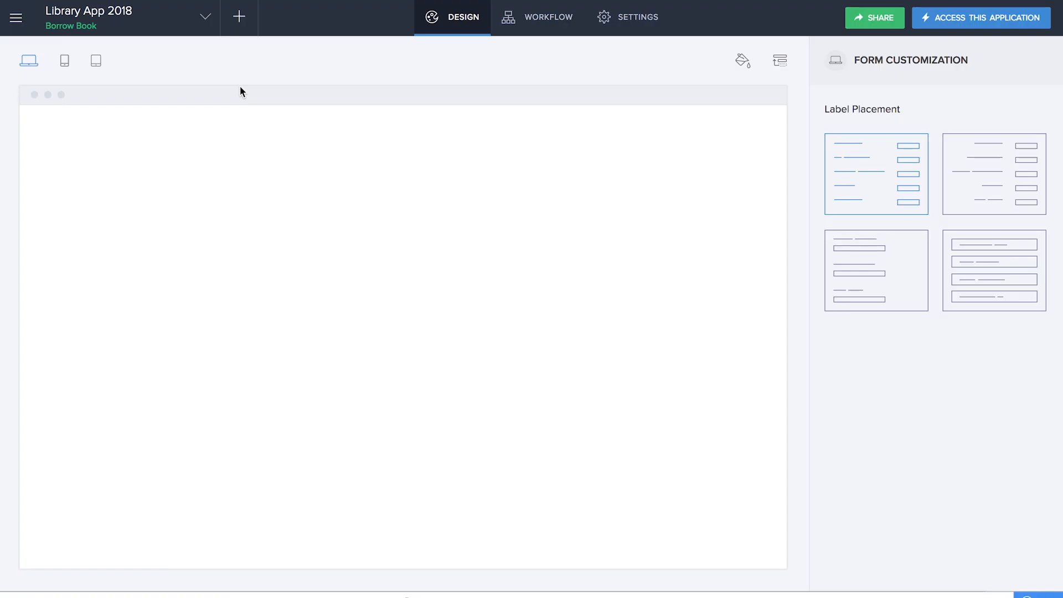
{"action": "left_click", "coordinate": [89, 158]}
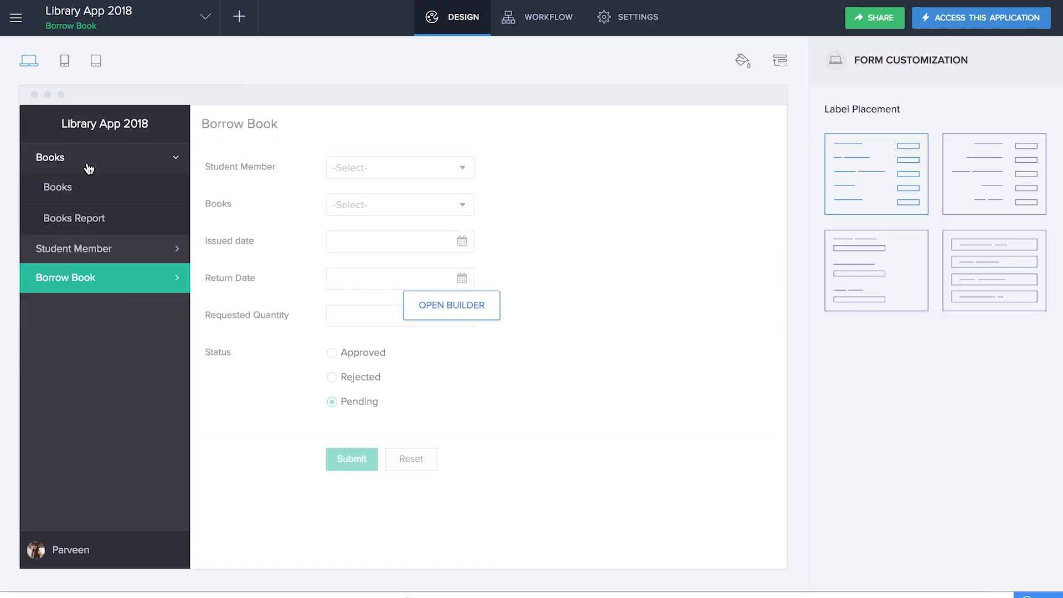
{"action": "left_click", "coordinate": [91, 220]}
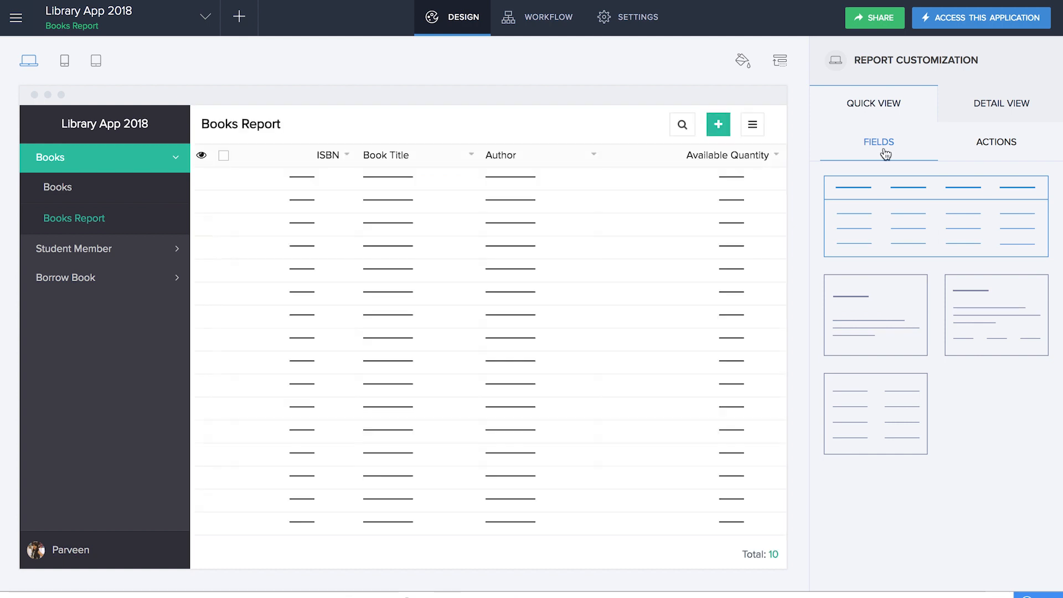
- Add a single-record custom action named Borrow with a new workflow also named Borrow
{"action": "left_click", "coordinate": [996, 143]}
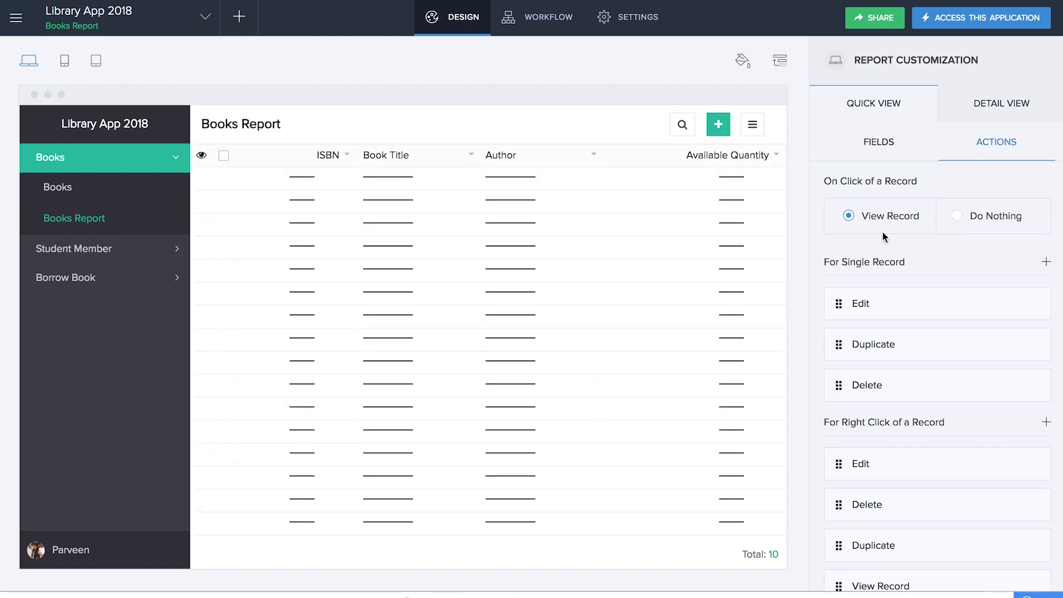
{"action": "left_click", "coordinate": [1047, 264]}
{"action": "left_click", "coordinate": [1026, 292]}
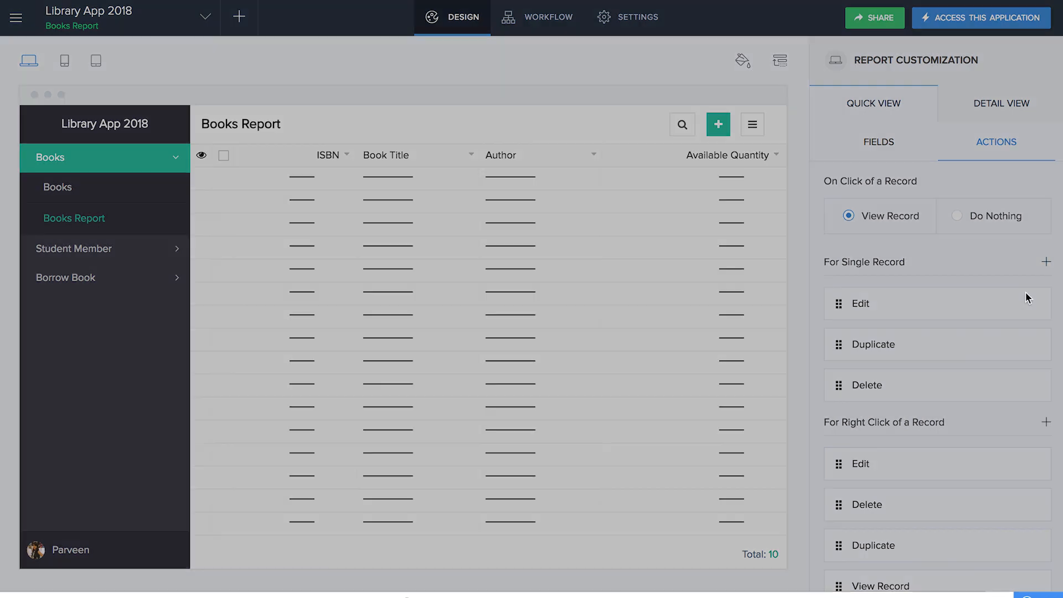
{"action": "left_click_drag", "start_coordinate": [737, 105], "coordinate": [660, 107]}
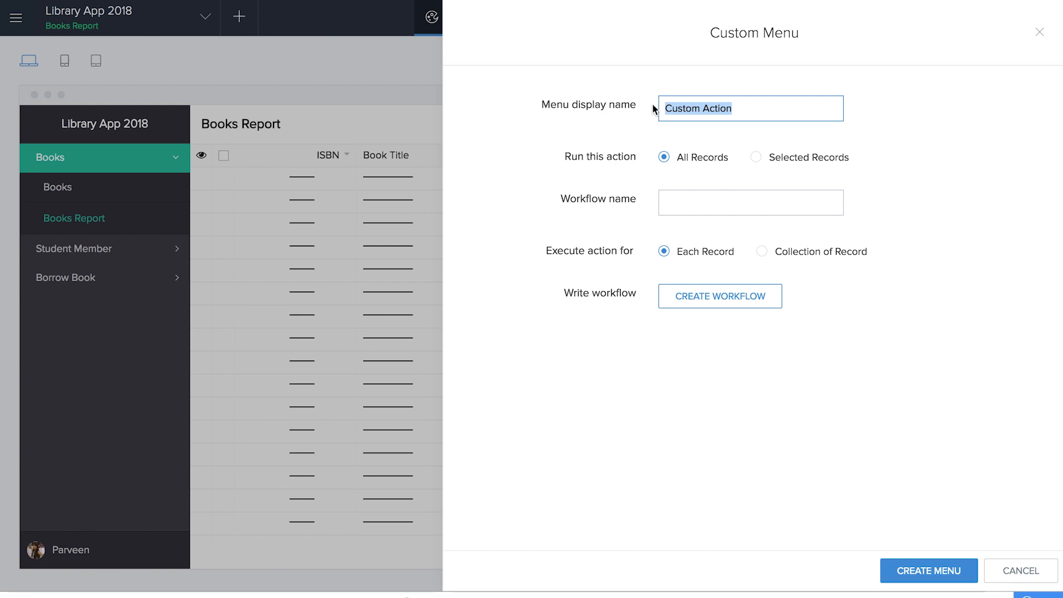
{"action": "type", "text": "Borrow"}
{"action": "left_click", "coordinate": [694, 209]}
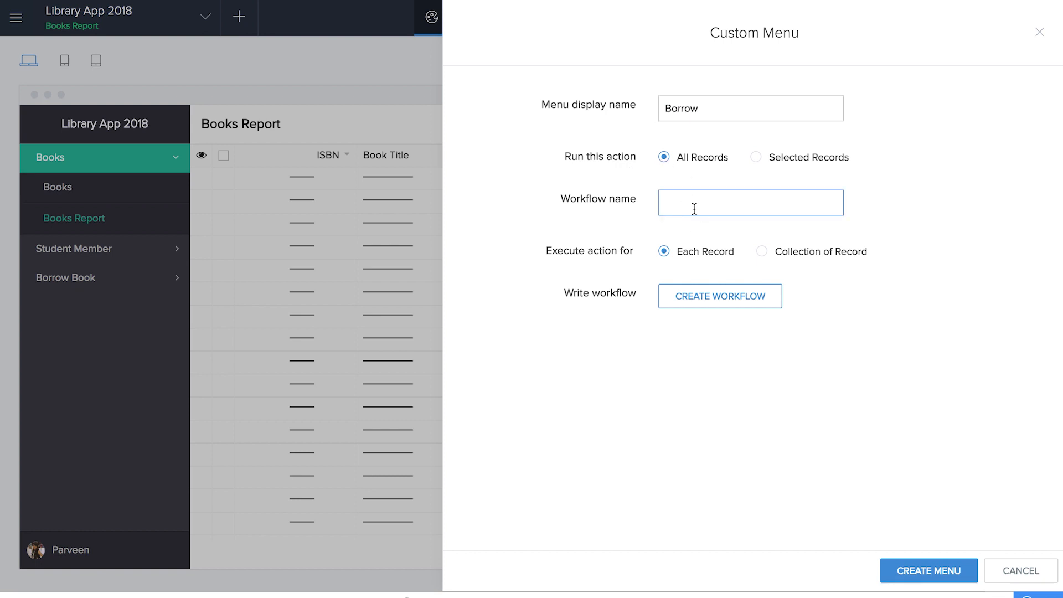
{"action": "type", "text": "Borrow"}
{"action": "left_click", "coordinate": [702, 305]}
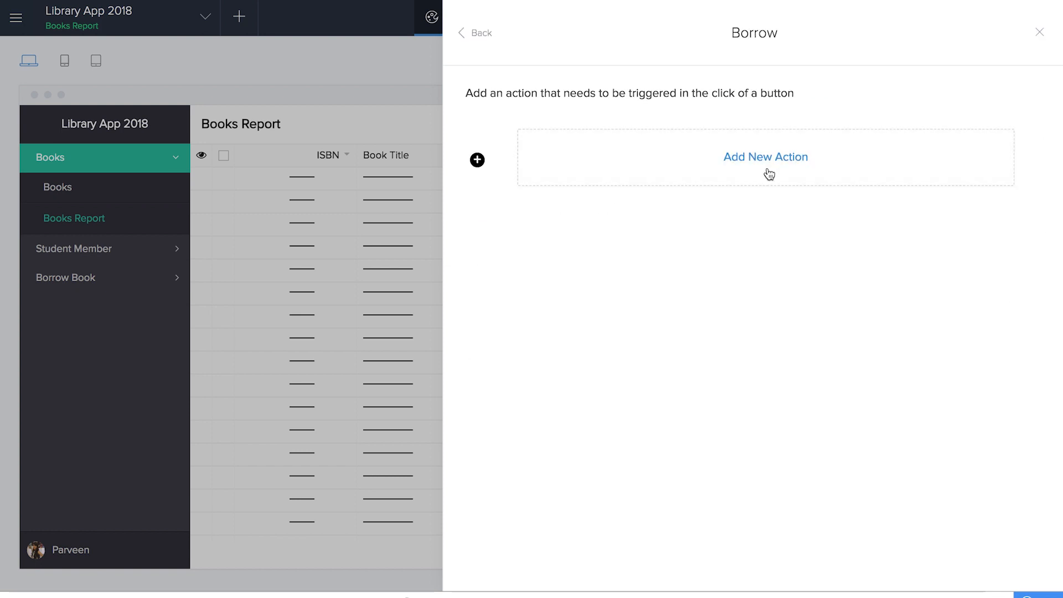
- Make the workflow's first action a redirect to the Borrow Book form
{"action": "left_click", "coordinate": [768, 173]}
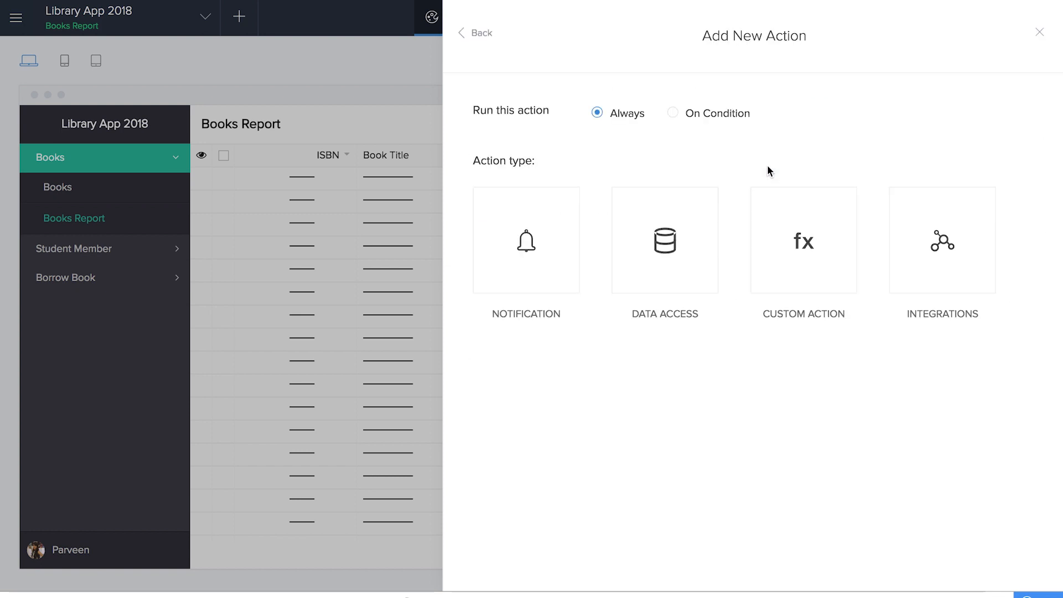
{"action": "left_click", "coordinate": [502, 264]}
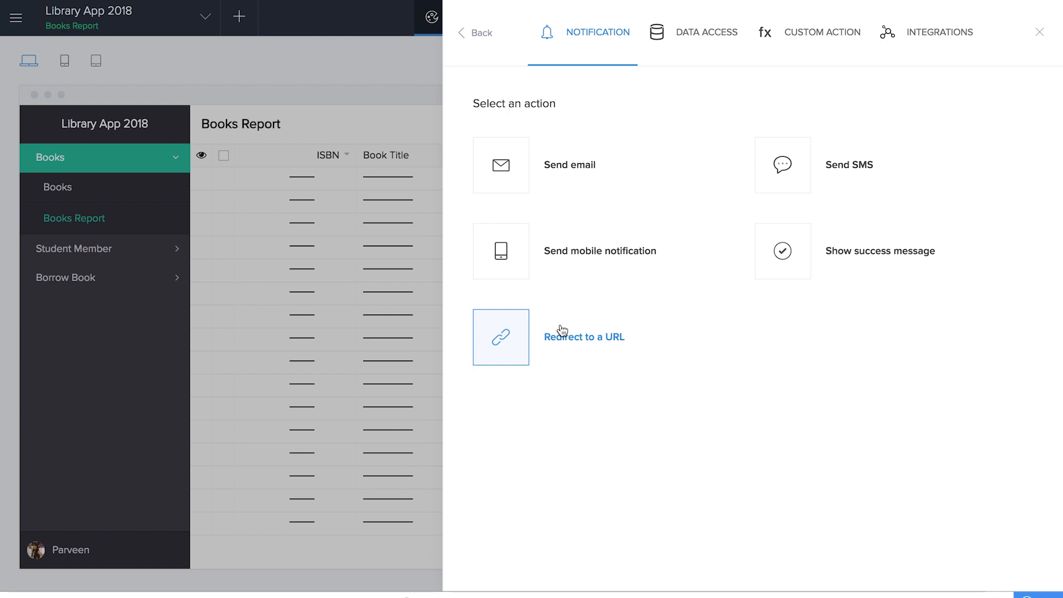
{"action": "left_click", "coordinate": [560, 344]}
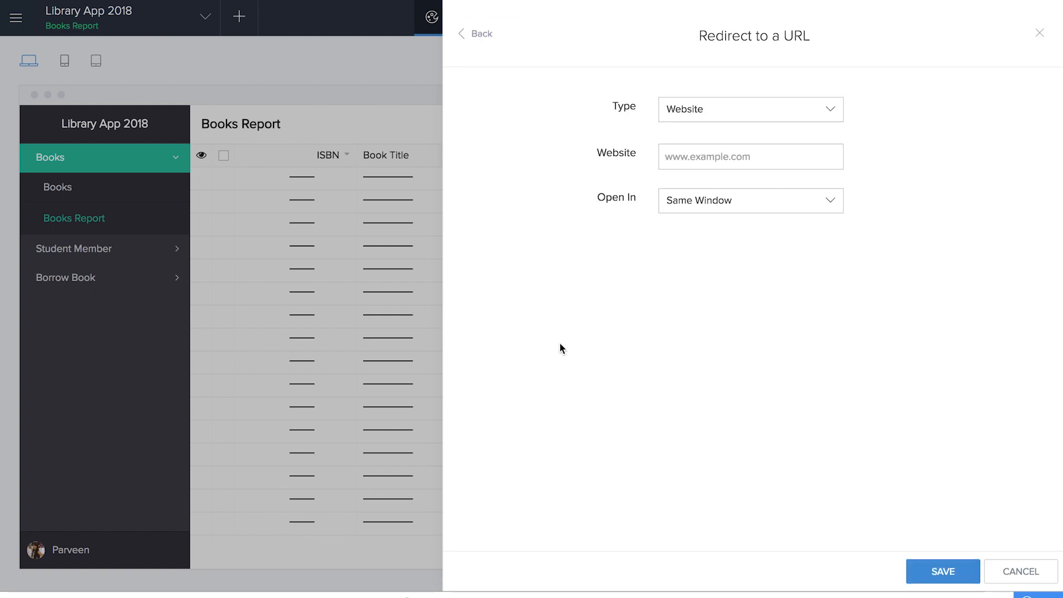
{"action": "left_click", "coordinate": [769, 108]}
{"action": "left_click", "coordinate": [762, 159]}
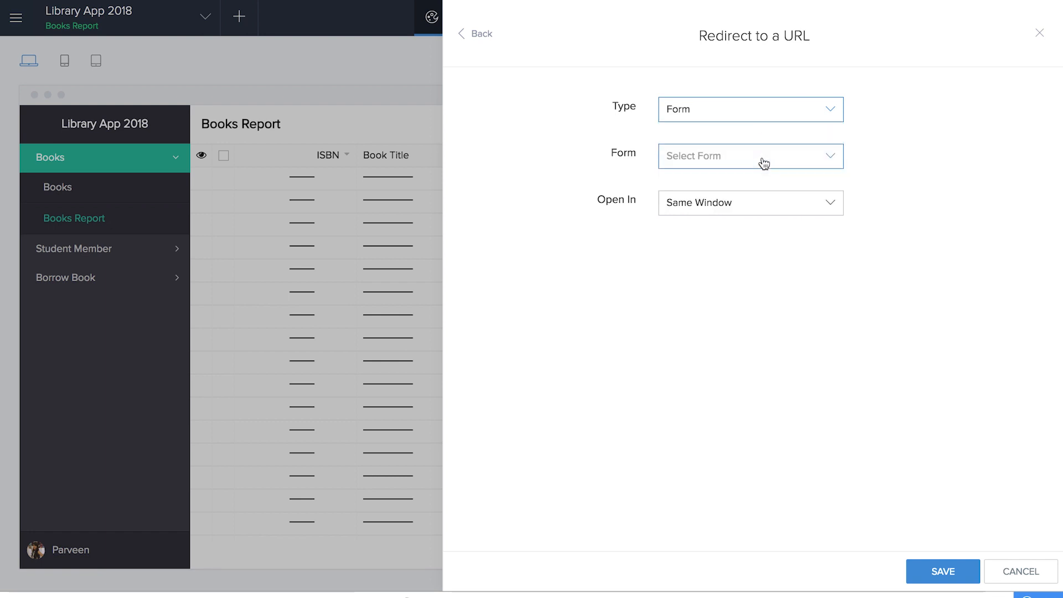
{"action": "left_click", "coordinate": [763, 235]}
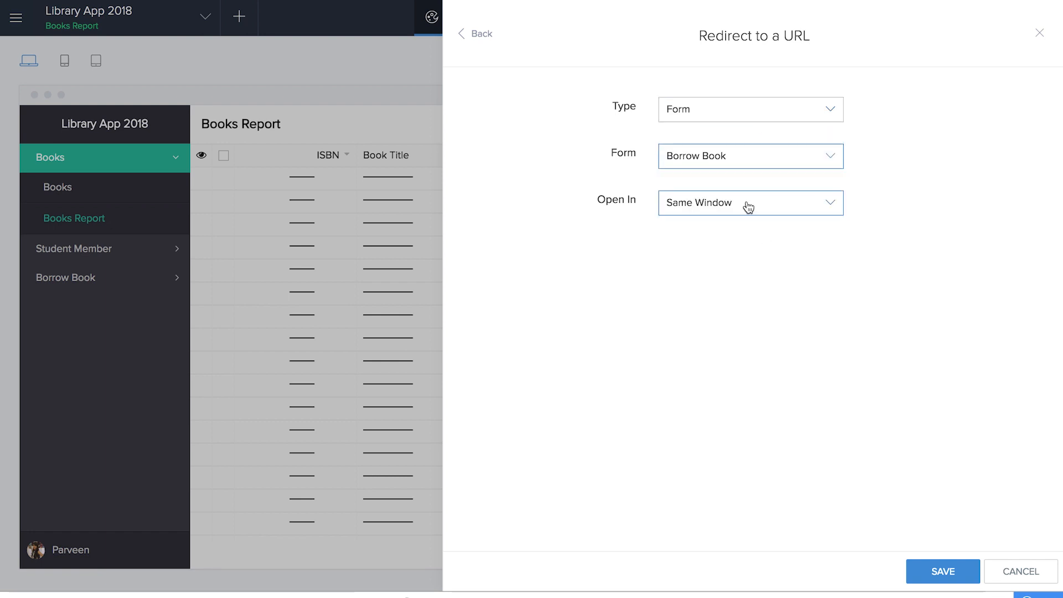
{"action": "left_click", "coordinate": [942, 572]}
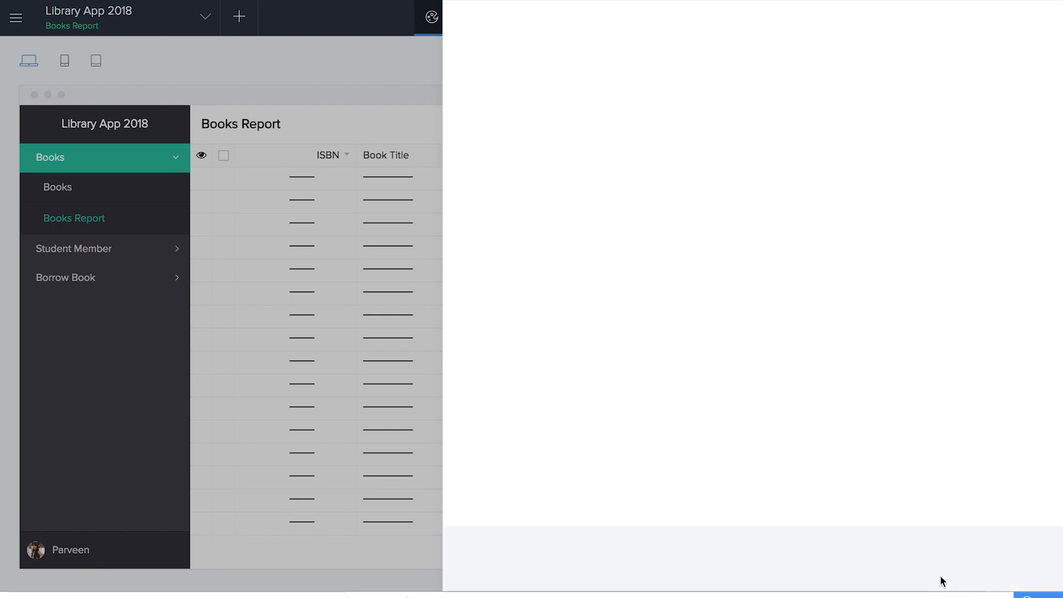
{"action": "left_click", "coordinate": [733, 271]}
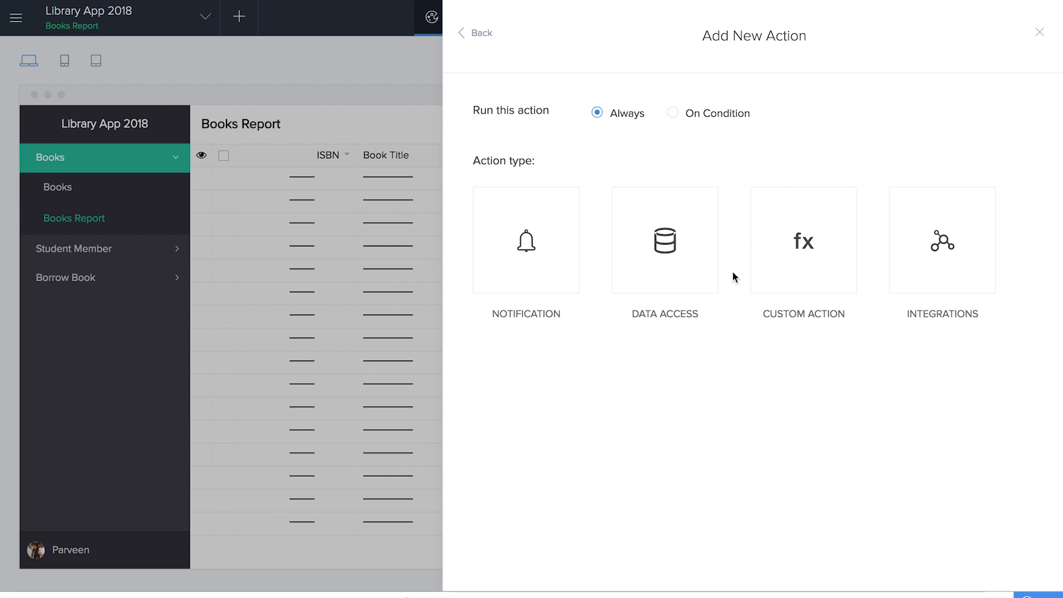
- Add a Send email action from the login user to the admin, subject 'Borrow book request'
{"action": "left_click", "coordinate": [548, 280]}
{"action": "left_click", "coordinate": [569, 161]}
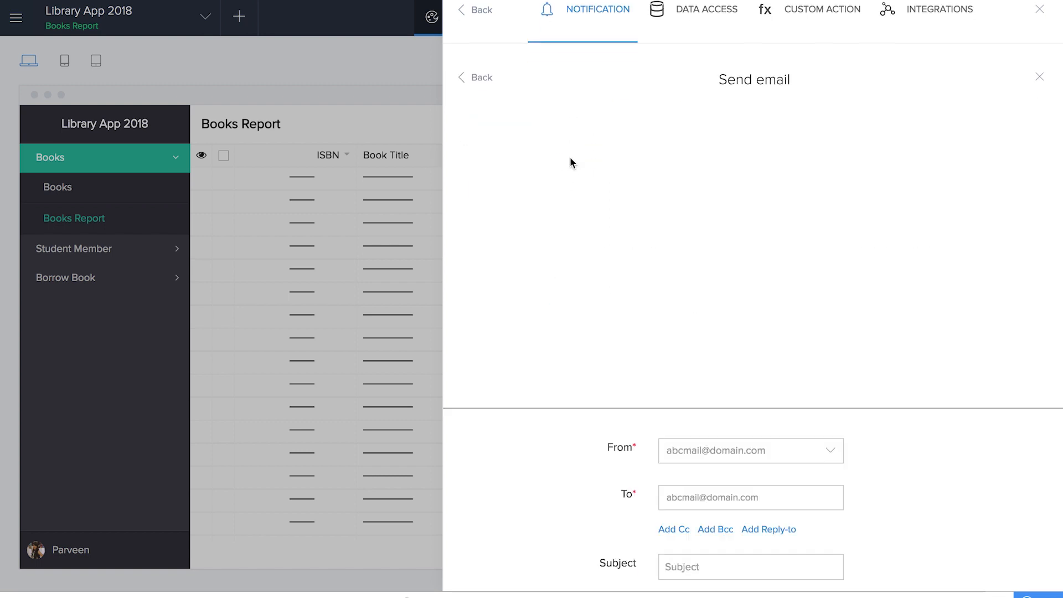
{"action": "left_click", "coordinate": [688, 111]}
{"action": "left_click", "coordinate": [703, 193]}
{"action": "left_click", "coordinate": [701, 150]}
{"action": "left_click", "coordinate": [718, 208]}
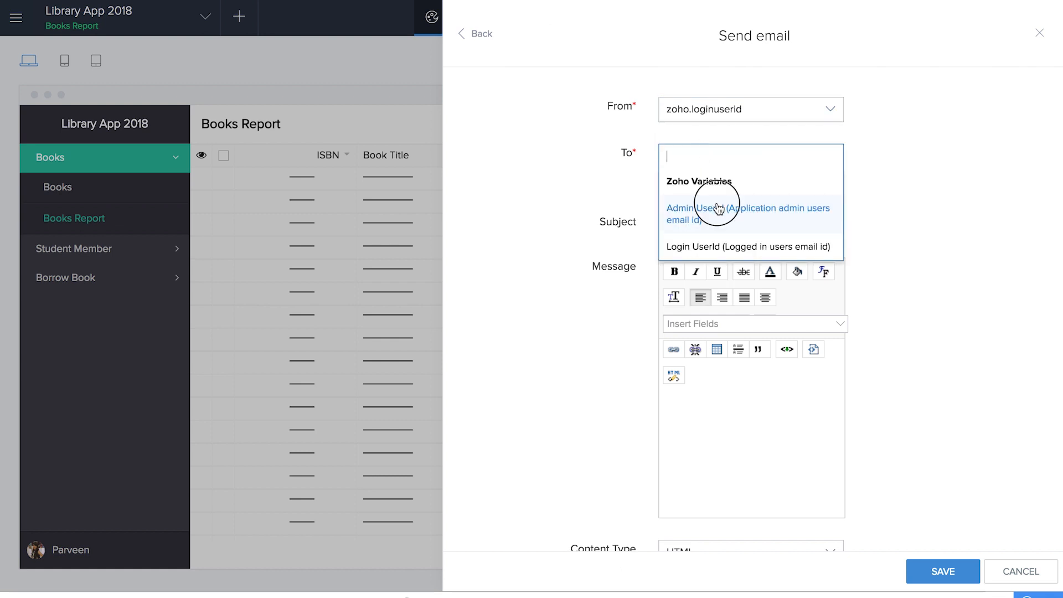
{"action": "left_click", "coordinate": [716, 220]}
{"action": "type", "text": "Borrow book request"}
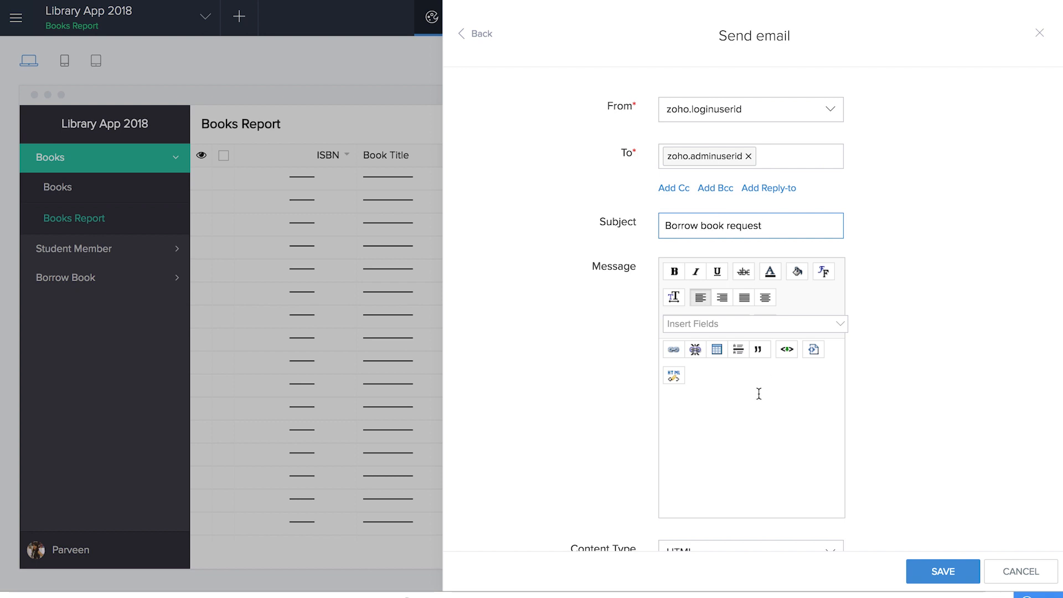
- Write the message 'I want to borrow the book :)' with the Book Title field, and save
{"action": "left_click", "coordinate": [673, 376]}
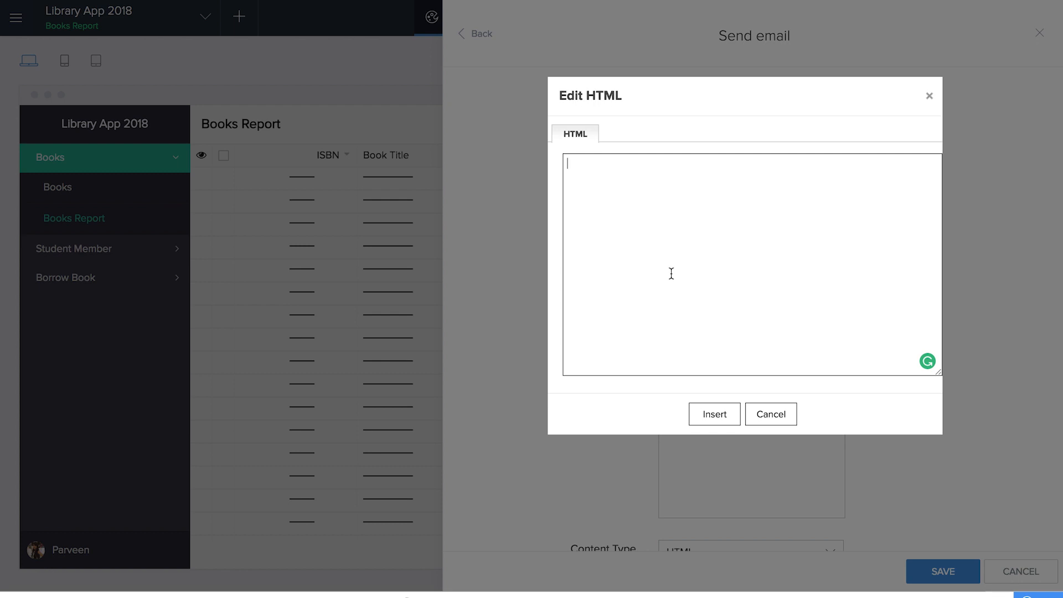
{"action": "type", "text": "I"}
{"action": "type", "text": " want to borrow the bo"}
{"action": "type", "text": "ok :)"}
{"action": "left_click", "coordinate": [714, 414]}
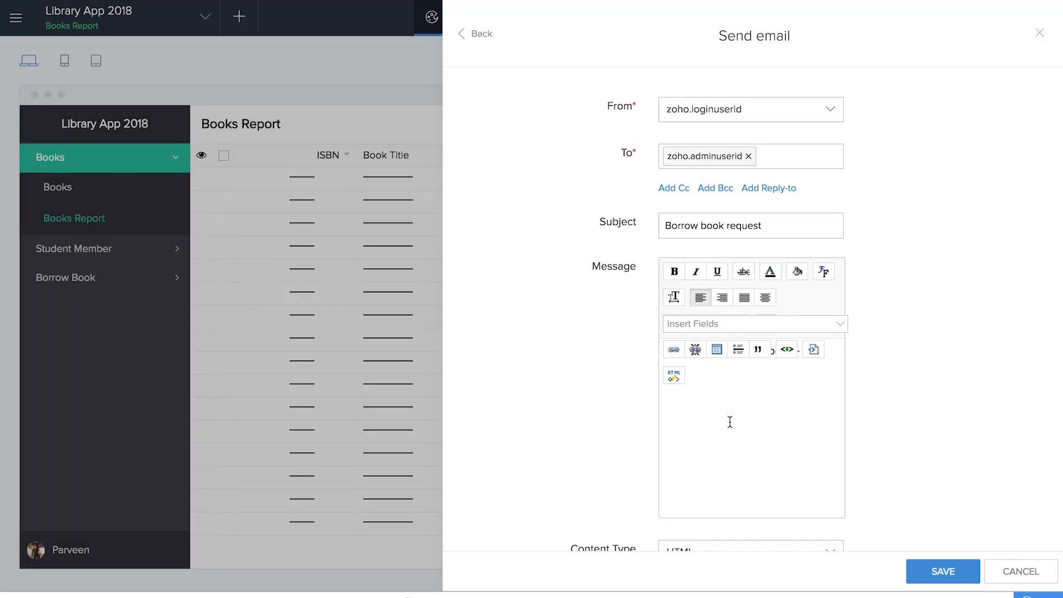
{"action": "left_click", "coordinate": [713, 326]}
{"action": "scroll", "coordinate": [720, 443], "scroll_direction": "down", "scroll_amount": 5}
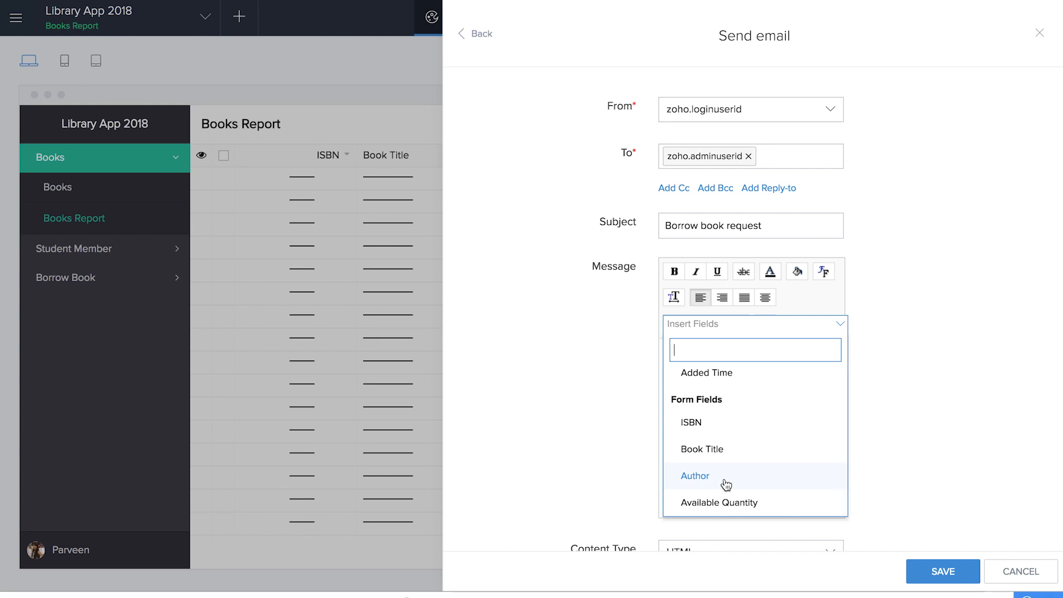
{"action": "left_click", "coordinate": [725, 453]}
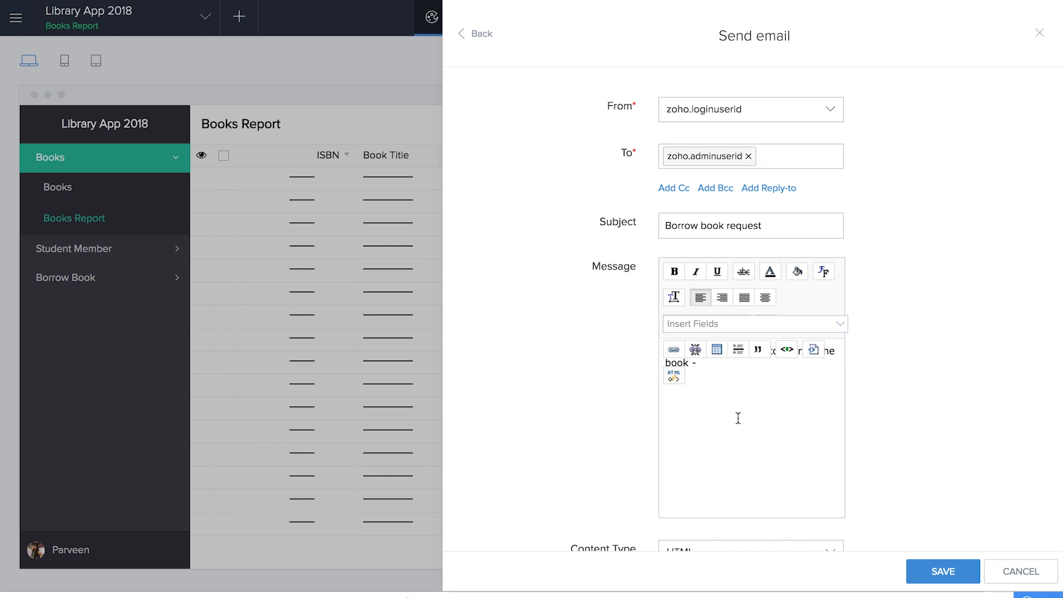
{"action": "left_click", "coordinate": [946, 574]}
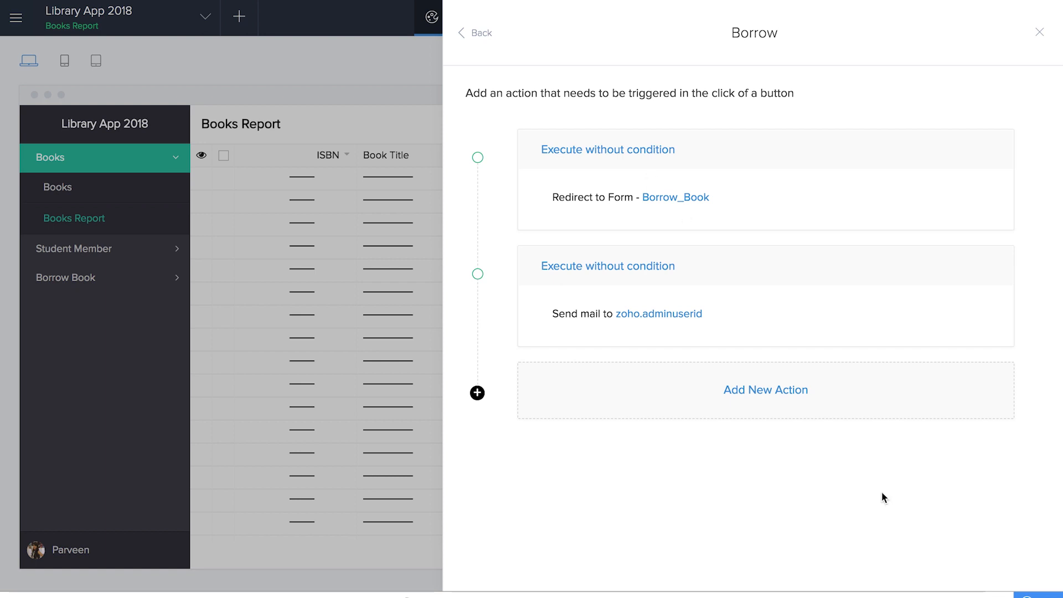
- Update the Borrow menu and add Borrow as a column in the report's table layout
{"action": "left_click", "coordinate": [1039, 33]}
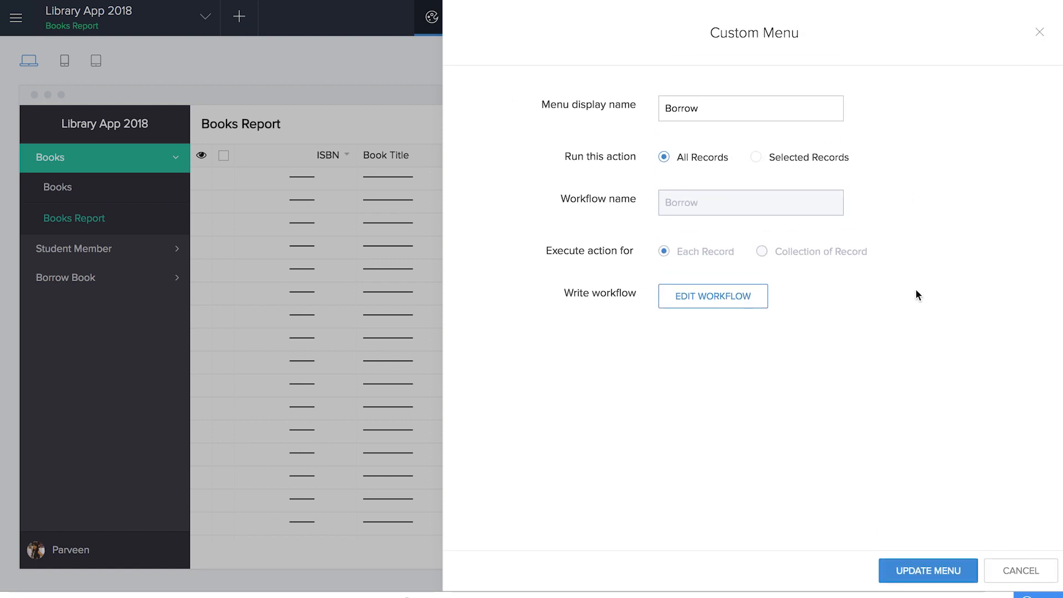
{"action": "left_click", "coordinate": [940, 567]}
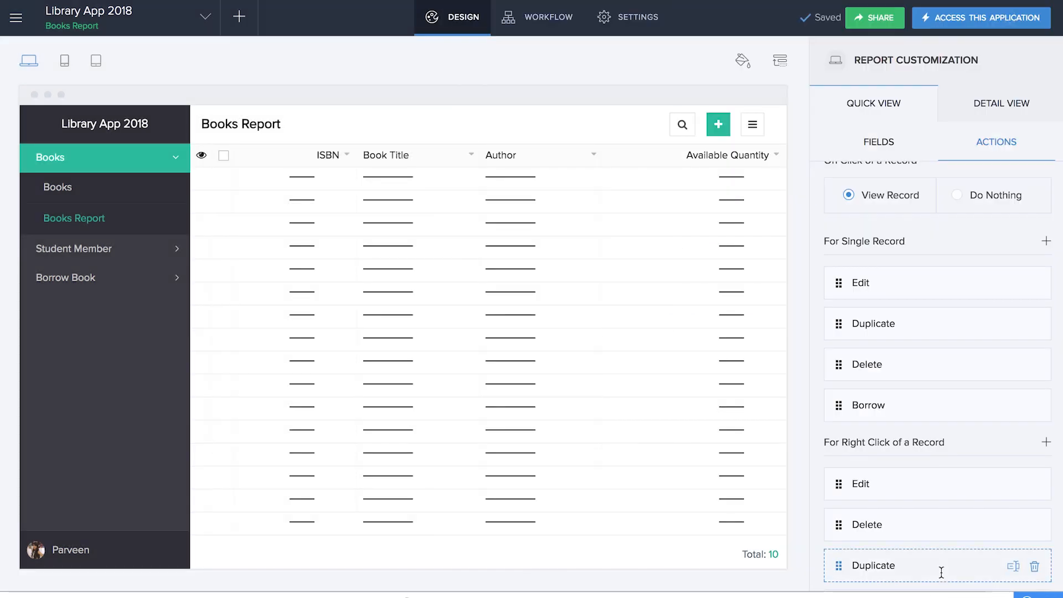
{"action": "scroll", "coordinate": [833, 298], "scroll_direction": "up", "scroll_amount": 2}
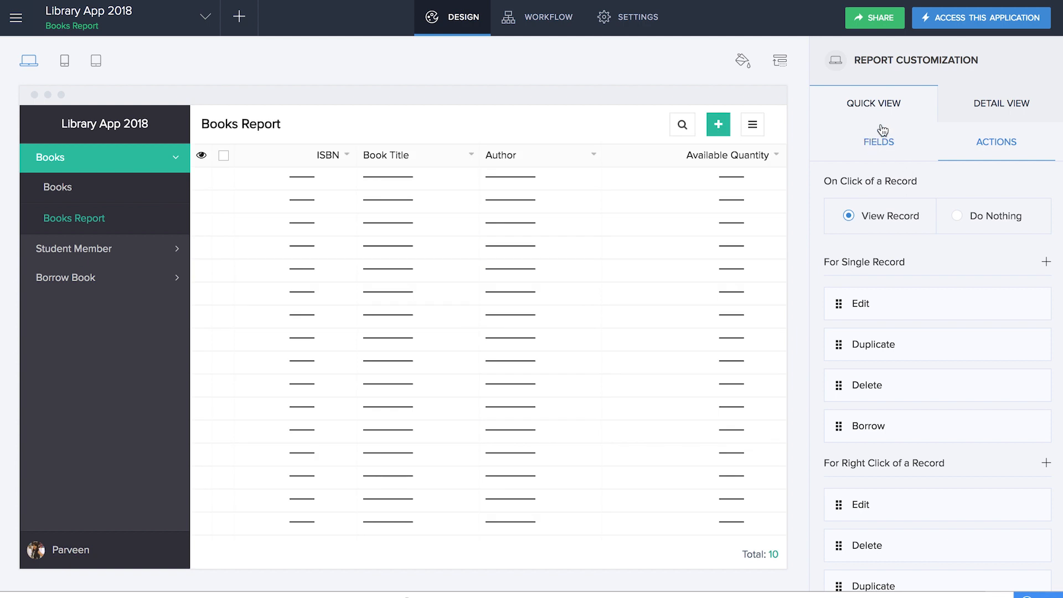
{"action": "left_click", "coordinate": [882, 142]}
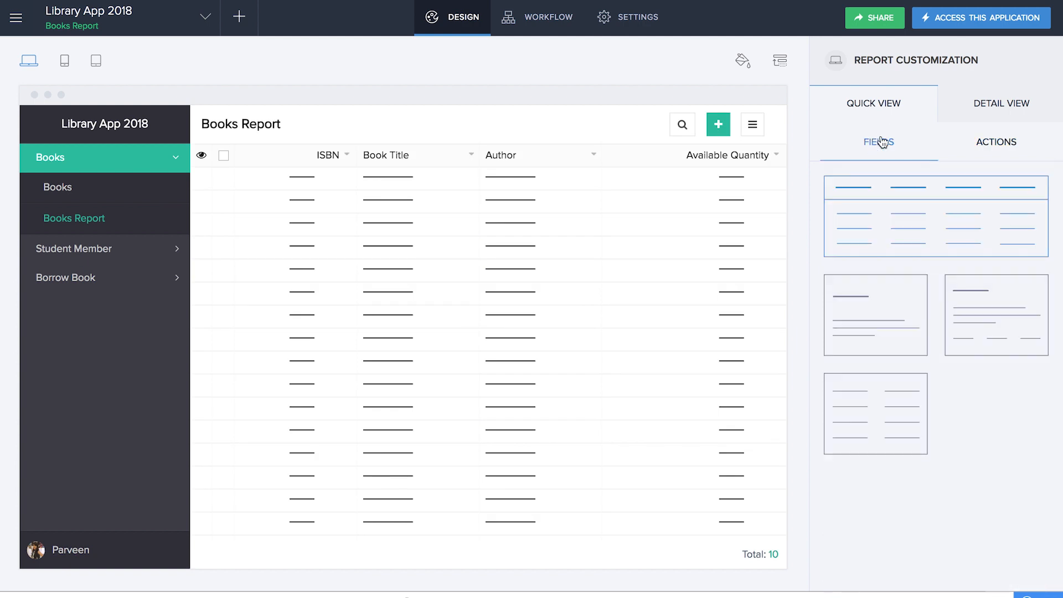
{"action": "left_click", "coordinate": [917, 214]}
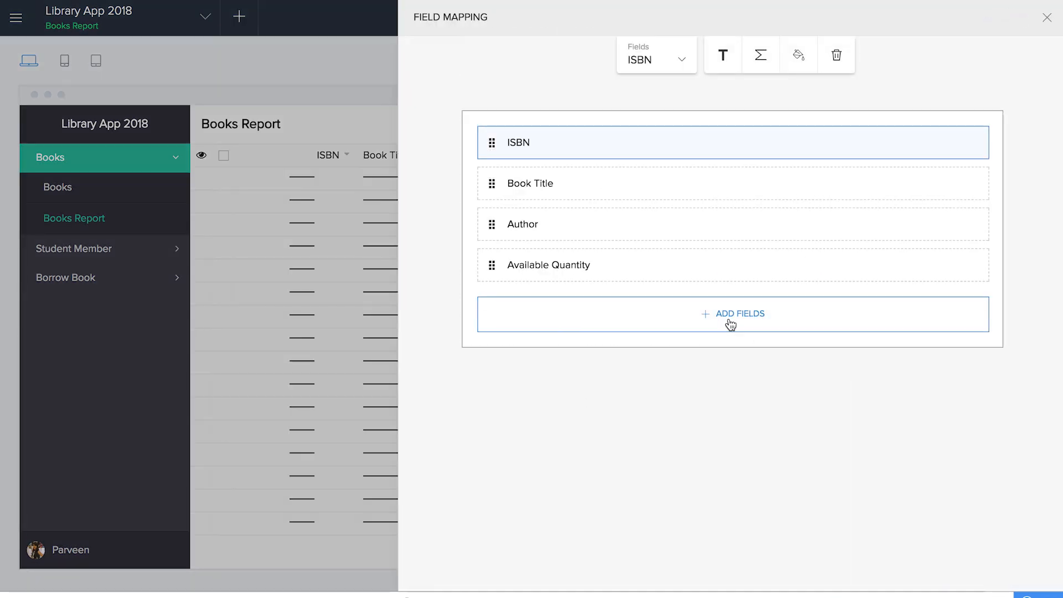
{"action": "left_click", "coordinate": [730, 320]}
{"action": "scroll", "coordinate": [709, 409], "scroll_direction": "down", "scroll_amount": 8}
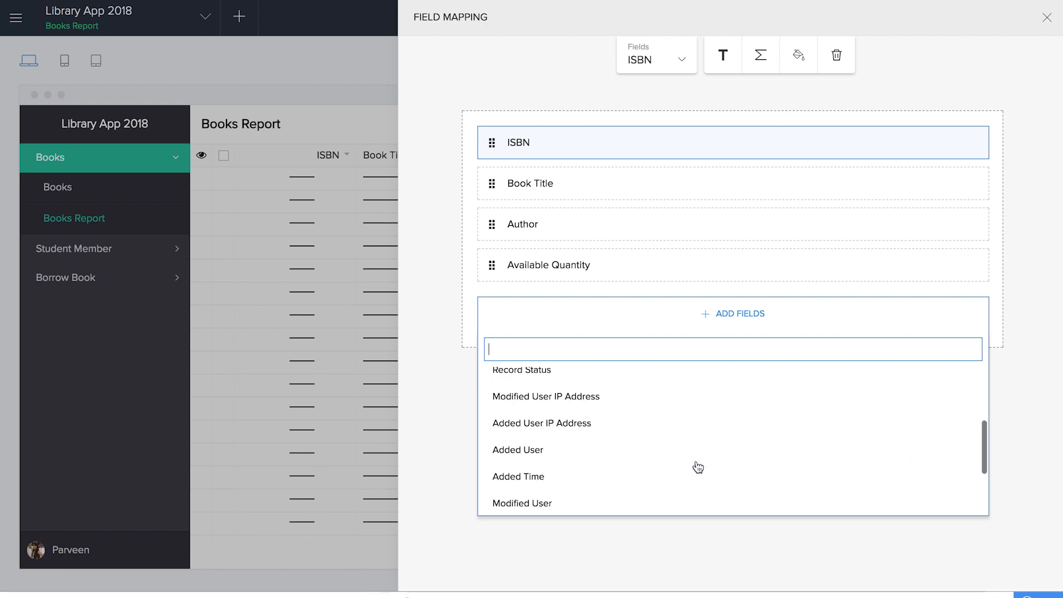
{"action": "left_click", "coordinate": [653, 498]}
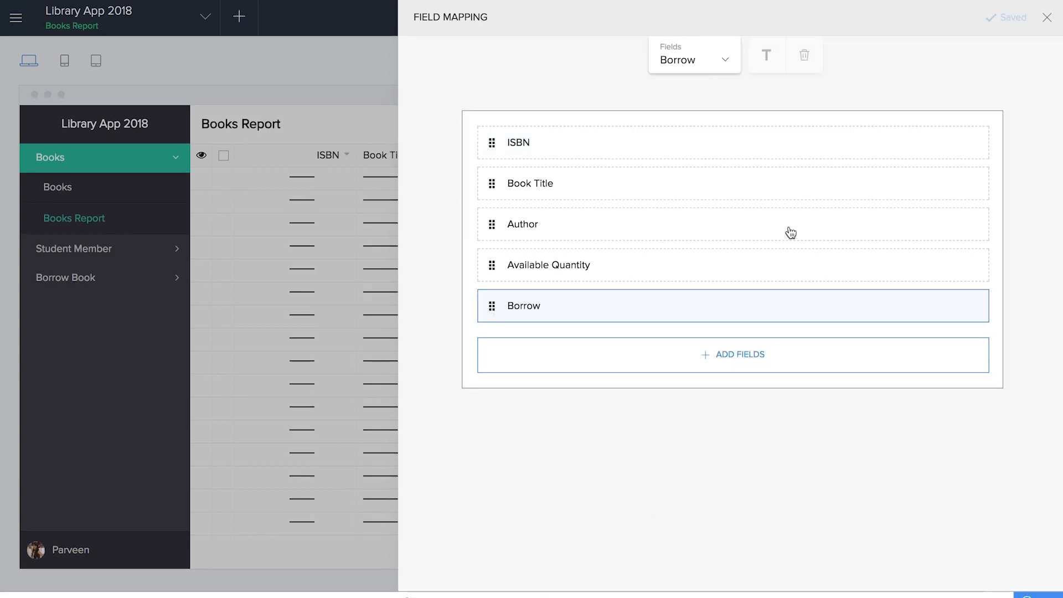
{"action": "left_click", "coordinate": [1046, 18]}
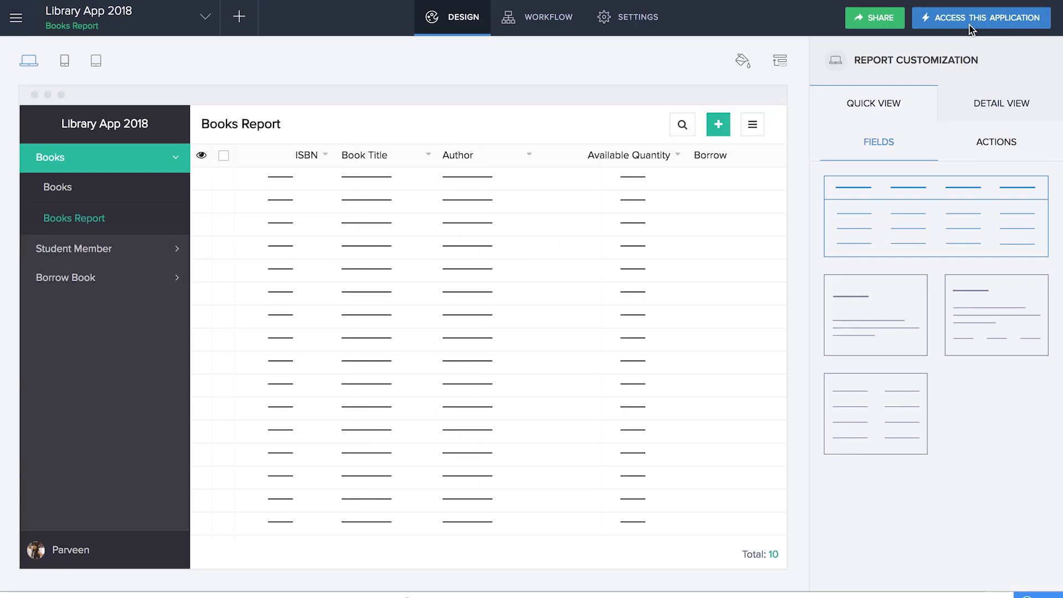
- In the live app, start a borrow request for Alice in Wonderland for the first student member
{"action": "left_click", "coordinate": [972, 29]}
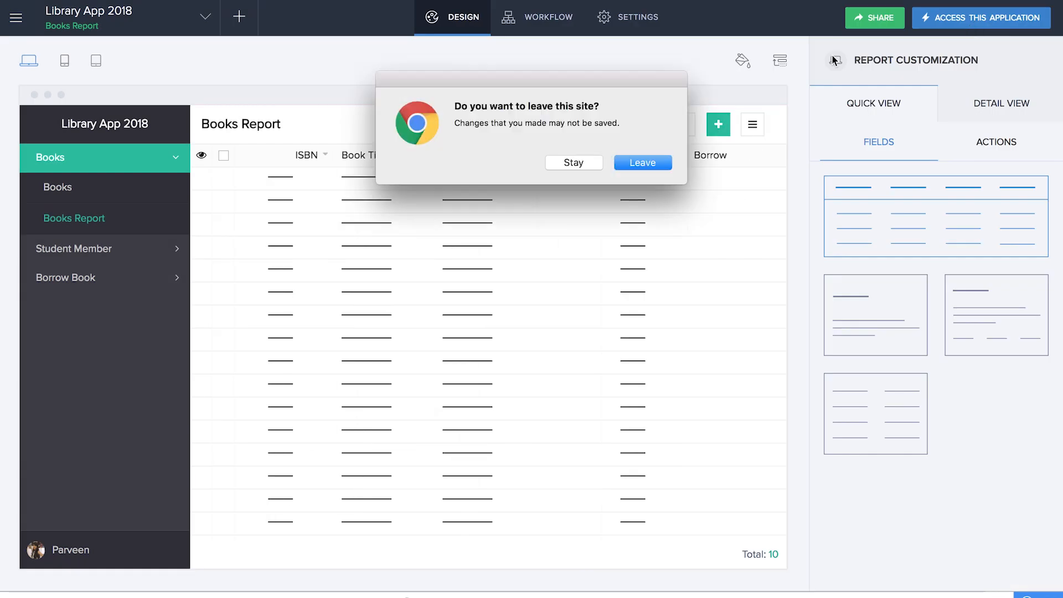
{"action": "left_click", "coordinate": [659, 166]}
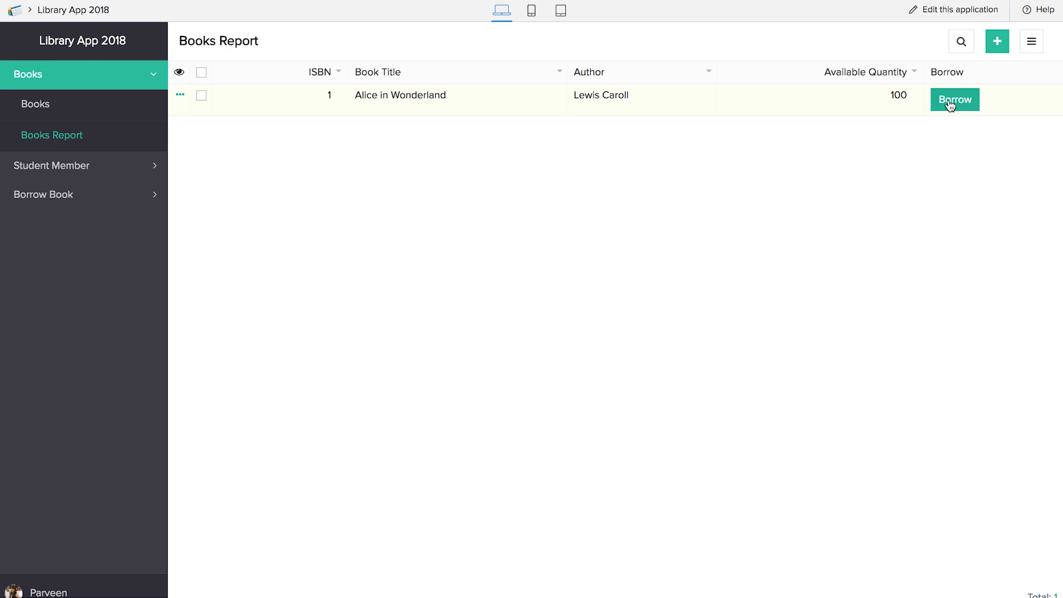
{"action": "left_click", "coordinate": [950, 103]}
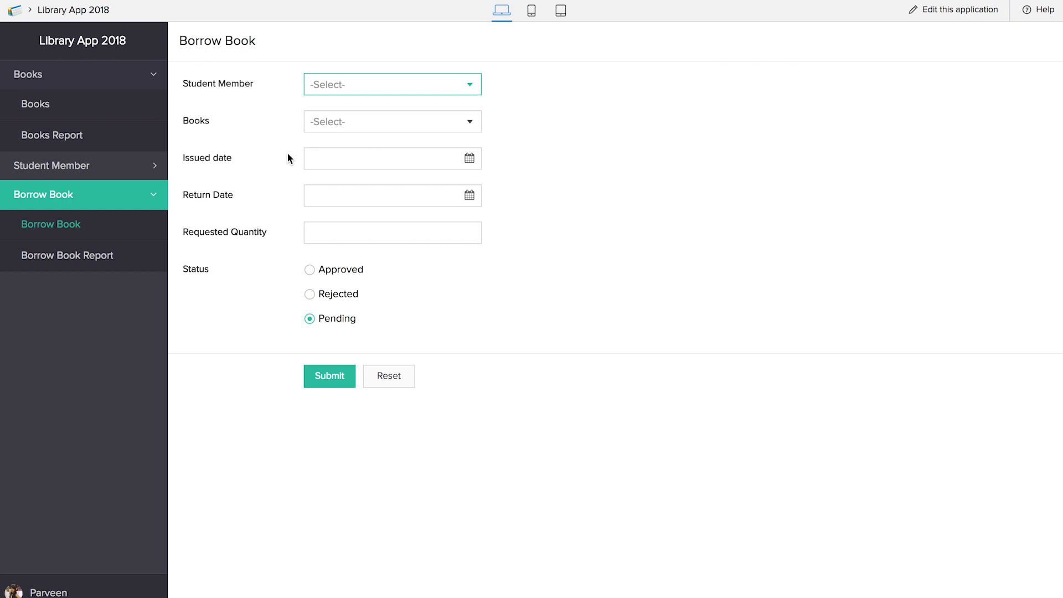
{"action": "left_click", "coordinate": [377, 92]}
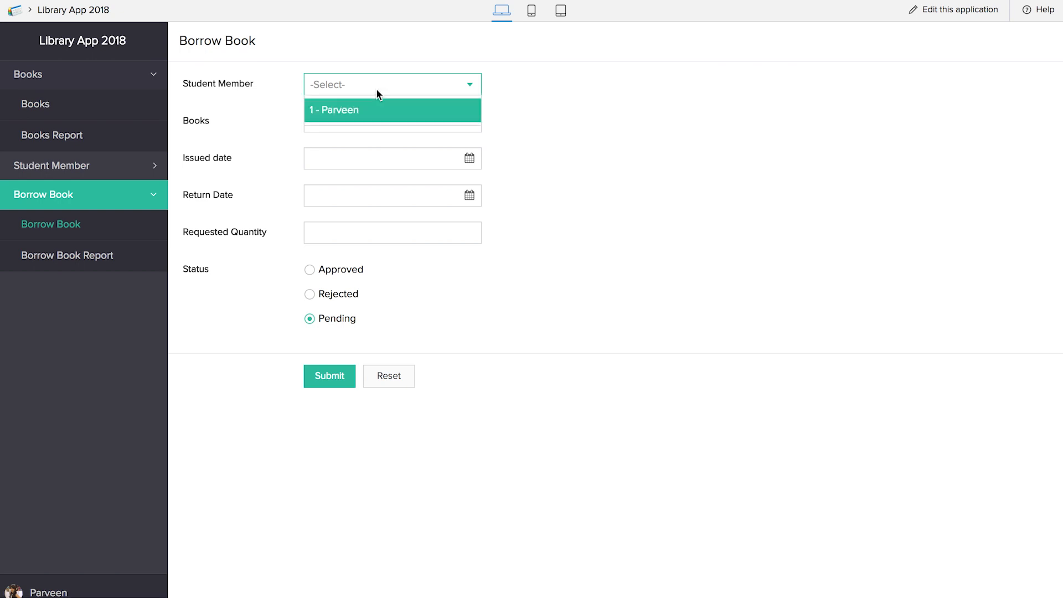
{"action": "left_click", "coordinate": [376, 113]}
{"action": "left_click", "coordinate": [360, 124]}
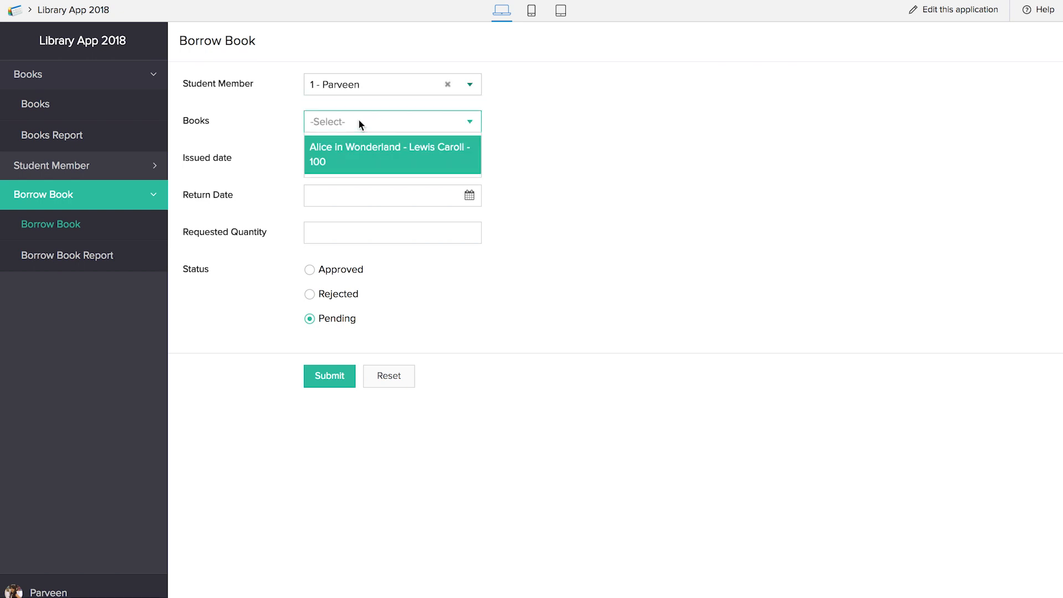
{"action": "left_click", "coordinate": [365, 158]}
- Set dates 01-Feb to 03-Feb-2018, quantity 1, submit, then load mail.zoho.com
{"action": "left_click", "coordinate": [373, 161]}
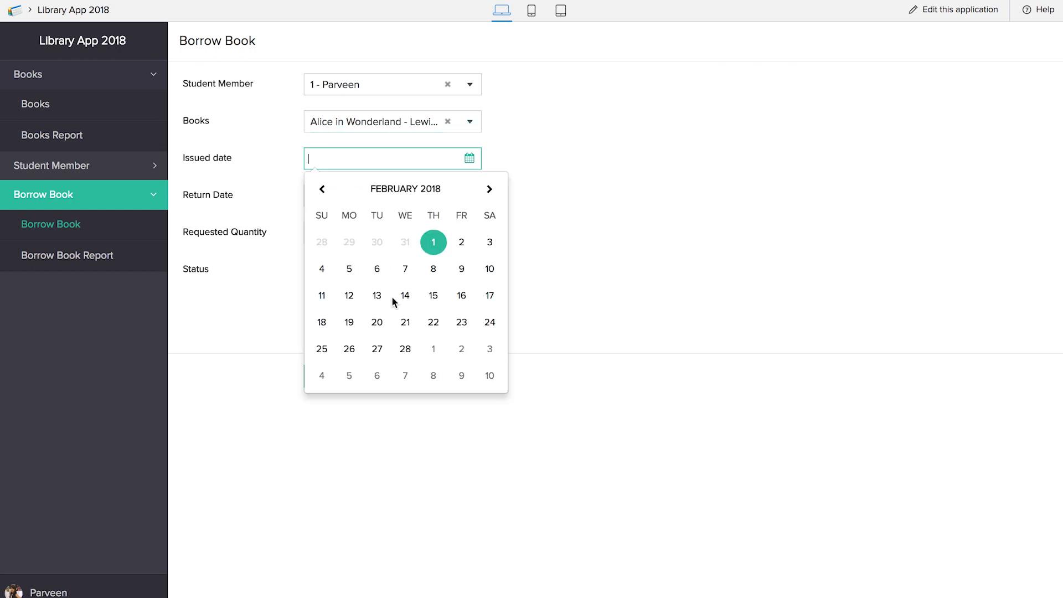
{"action": "left_click", "coordinate": [434, 239]}
{"action": "left_click", "coordinate": [373, 199]}
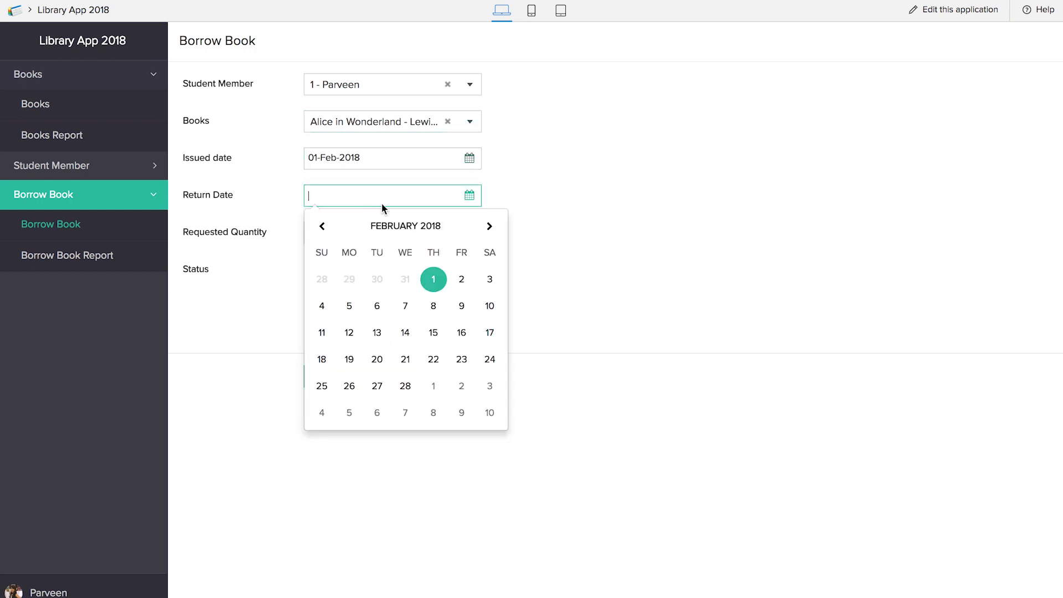
{"action": "left_click", "coordinate": [488, 281]}
{"action": "left_click", "coordinate": [405, 238]}
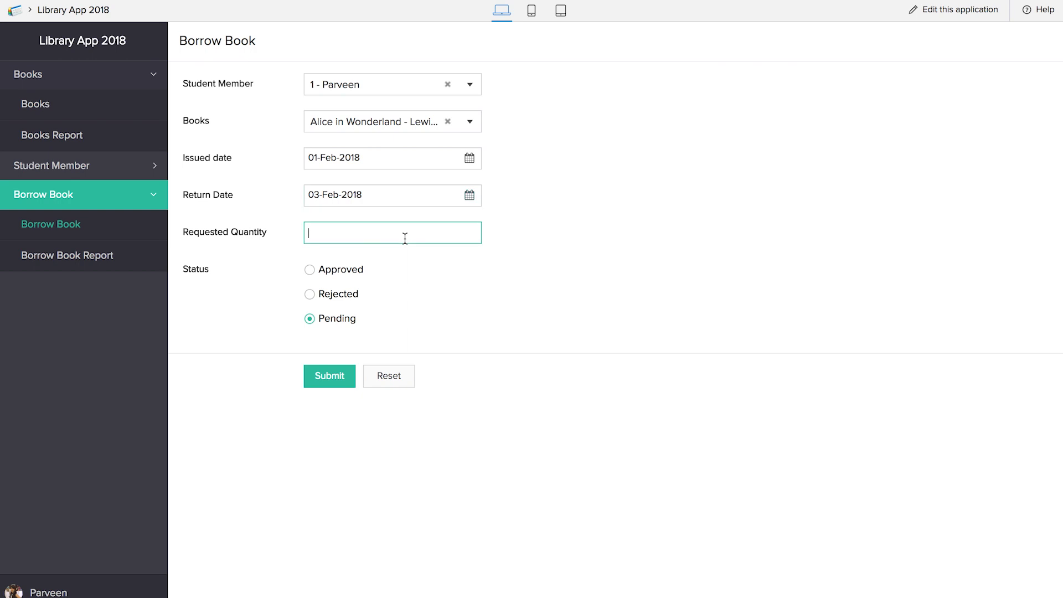
{"action": "type", "text": "1"}
{"action": "left_click", "coordinate": [346, 377]}
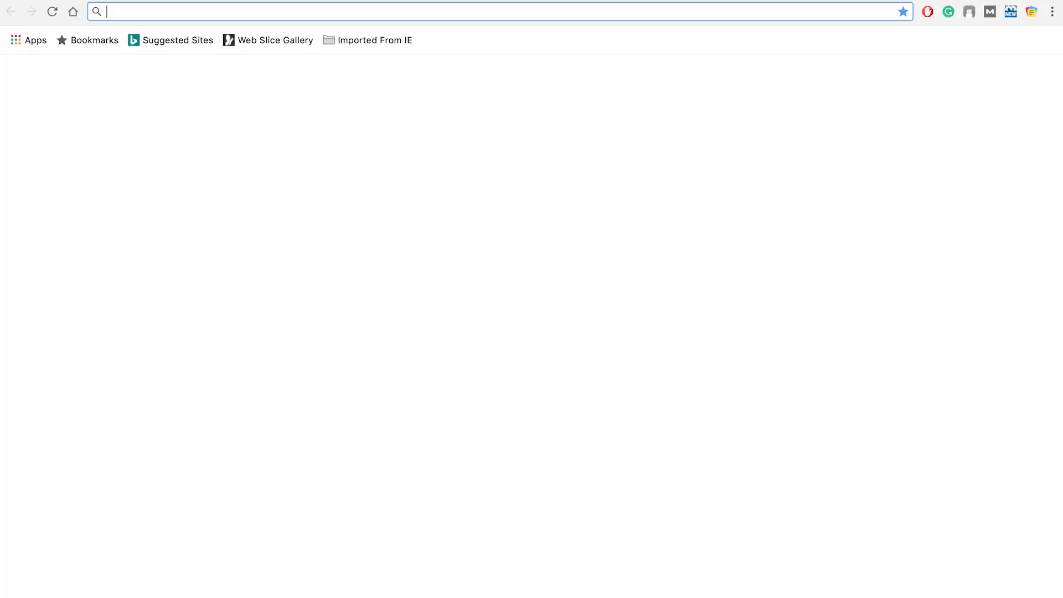
{"action": "type", "text": "mail.zoho.com"}
{"action": "key", "text": "Return"}
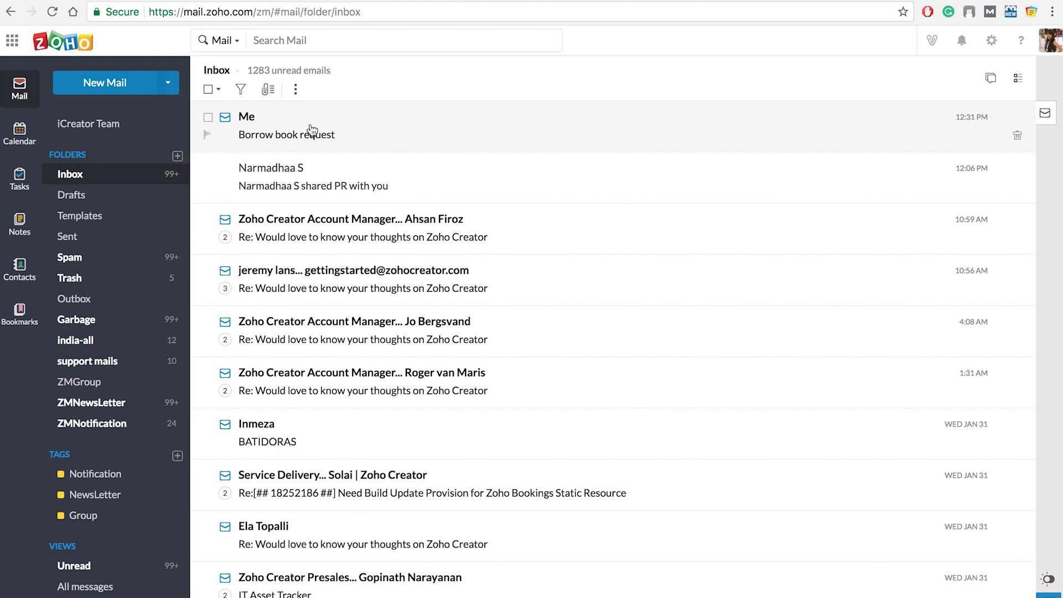
- Read the 'Borrow book request' email in the Zoho Mail inbox
{"action": "left_click", "coordinate": [318, 134]}
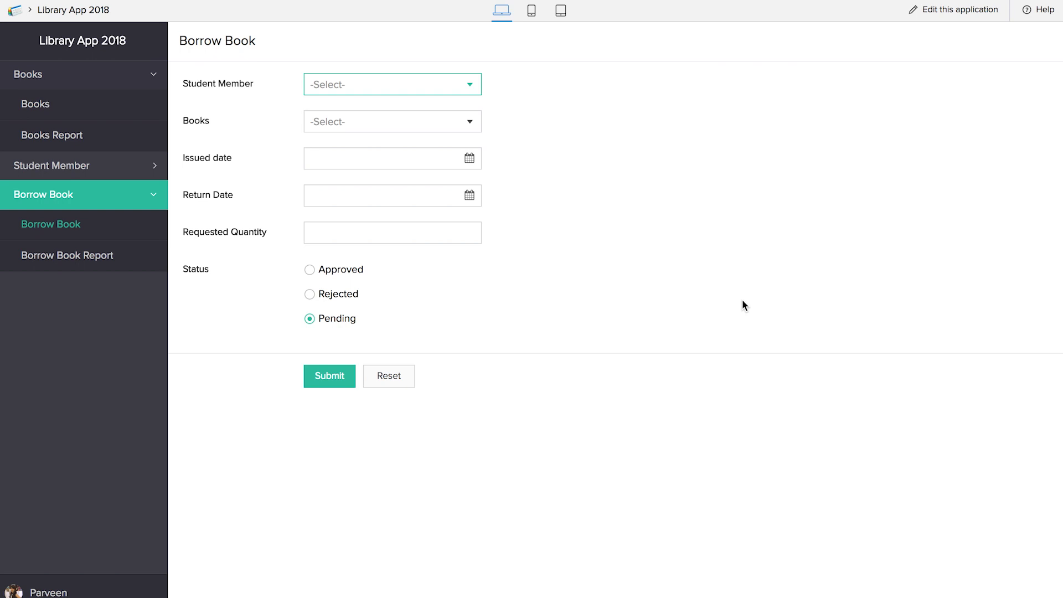
- Open Borrow Book Report in the design editor and start a new single-record custom menu action
{"action": "left_click", "coordinate": [954, 9]}
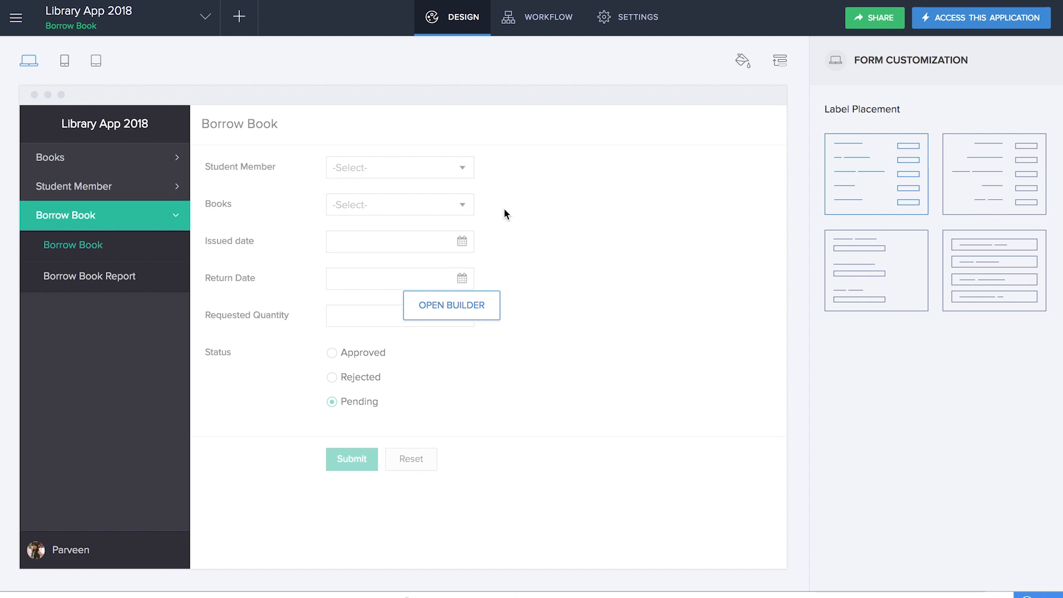
{"action": "left_click", "coordinate": [113, 281]}
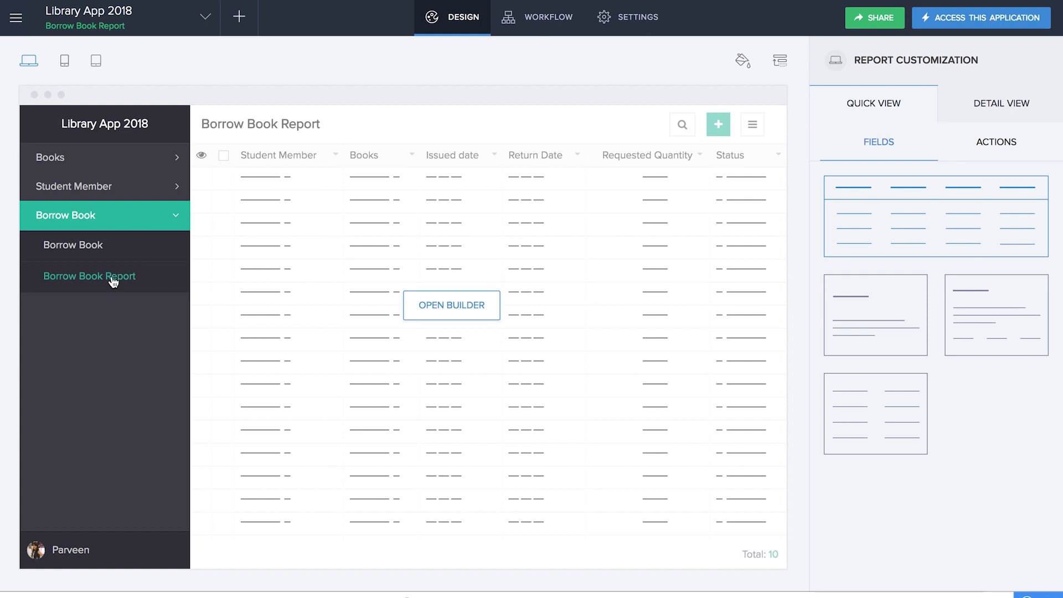
{"action": "left_click", "coordinate": [1004, 145]}
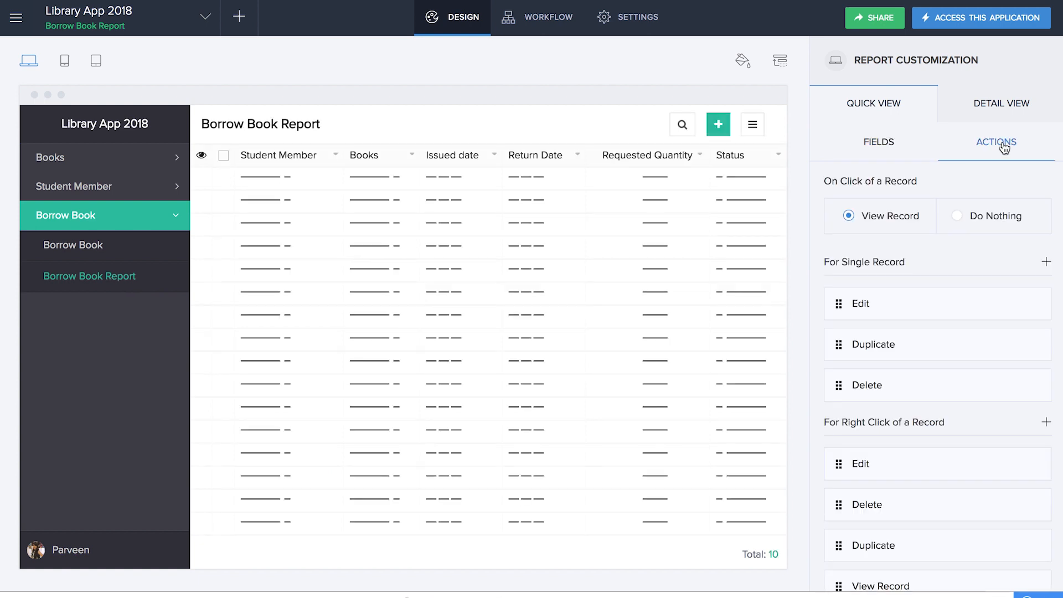
{"action": "left_click", "coordinate": [1048, 263]}
{"action": "left_click", "coordinate": [1018, 297]}
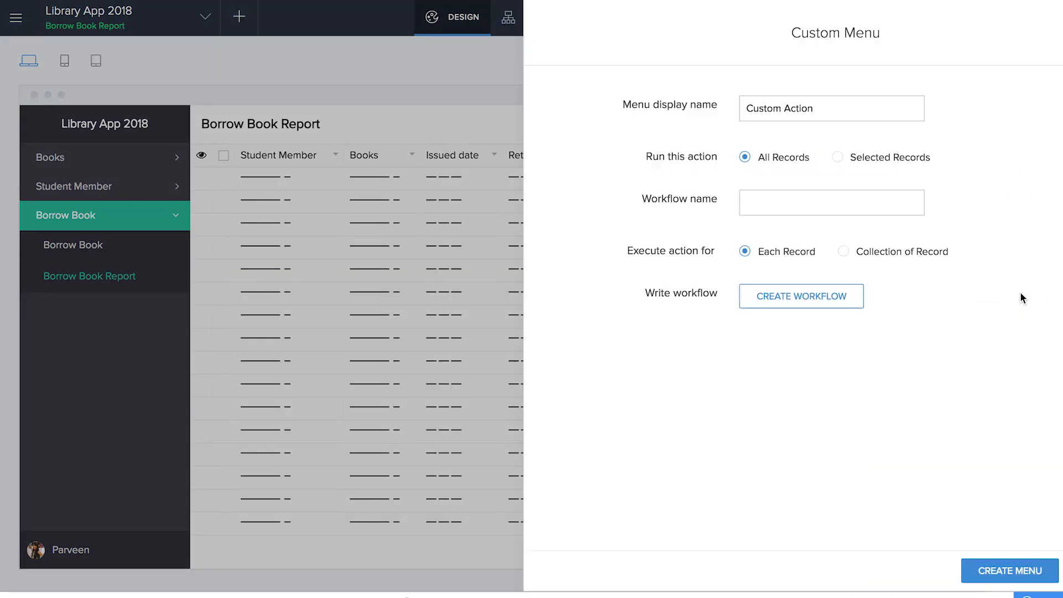
- Name the custom menu Approve and limit it to selected records where Status equals Pending
{"action": "left_click", "coordinate": [759, 106]}
{"action": "key", "text": "ctrl+a"}
{"action": "type", "text": "Approve"}
{"action": "left_click", "coordinate": [756, 157]}
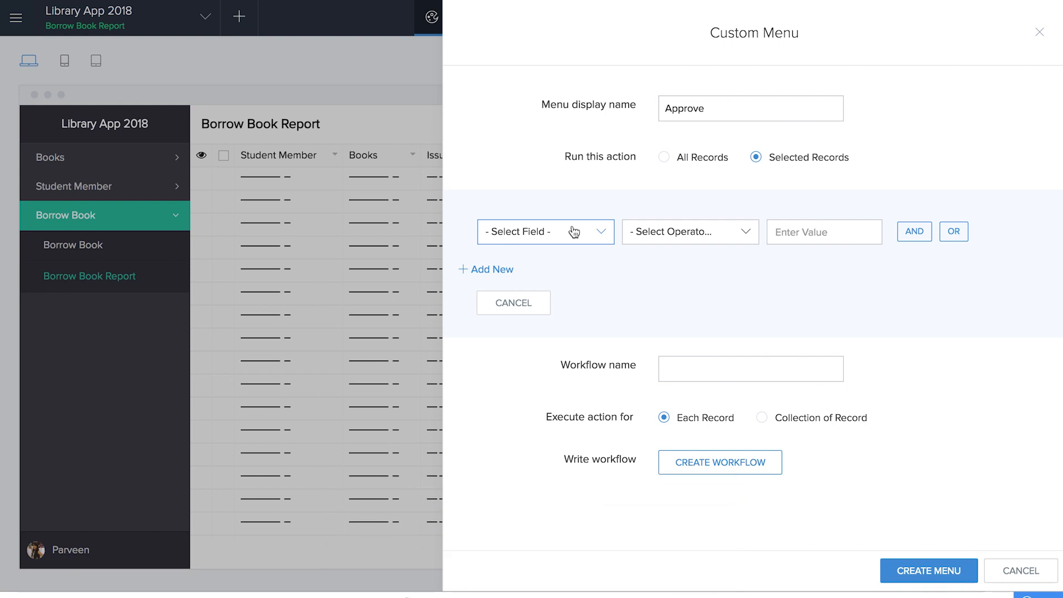
{"action": "left_click", "coordinate": [574, 231]}
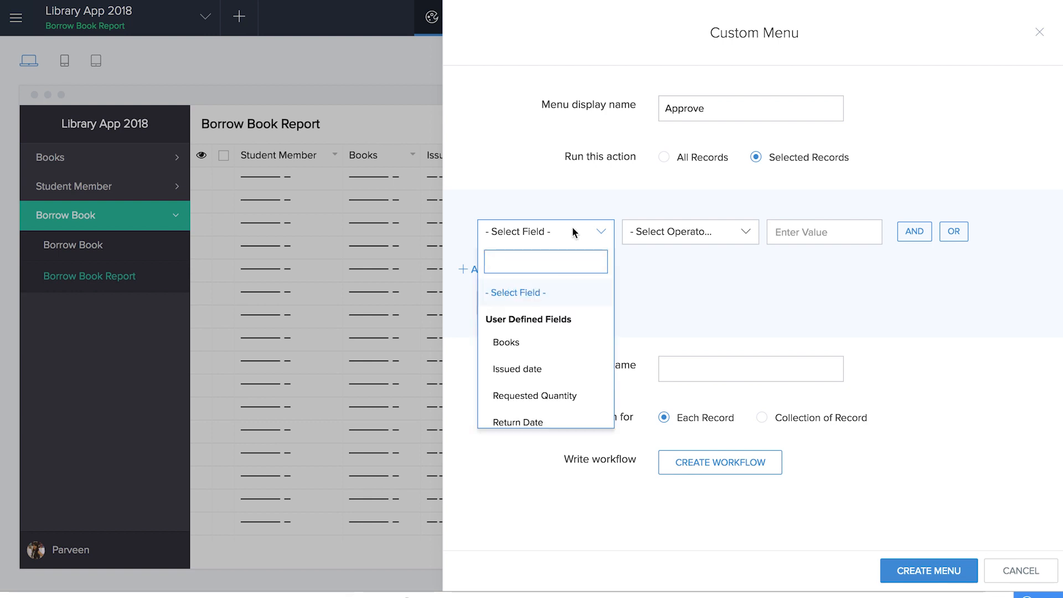
{"action": "scroll", "coordinate": [544, 344], "scroll_direction": "down", "scroll_amount": 3}
{"action": "scroll", "coordinate": [543, 344], "scroll_direction": "up", "scroll_amount": 1}
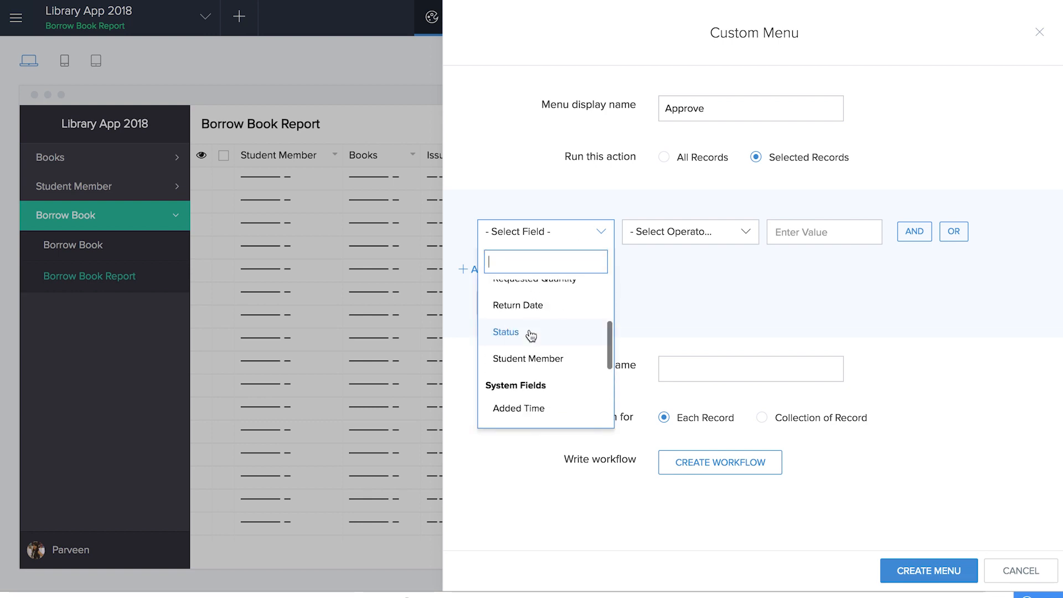
{"action": "left_click", "coordinate": [531, 336]}
{"action": "left_click", "coordinate": [745, 231]}
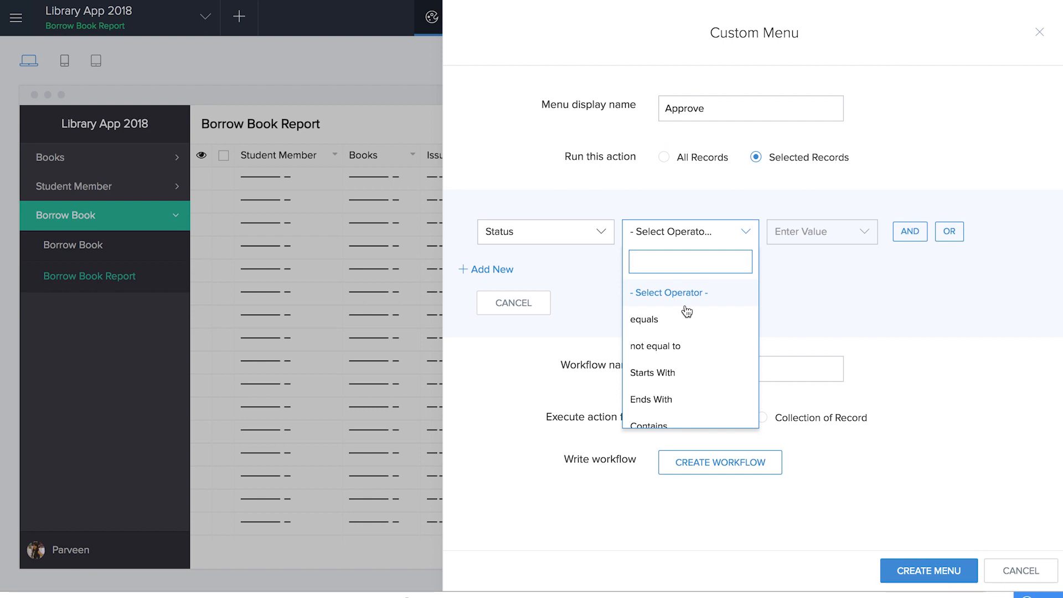
{"action": "left_click", "coordinate": [677, 327]}
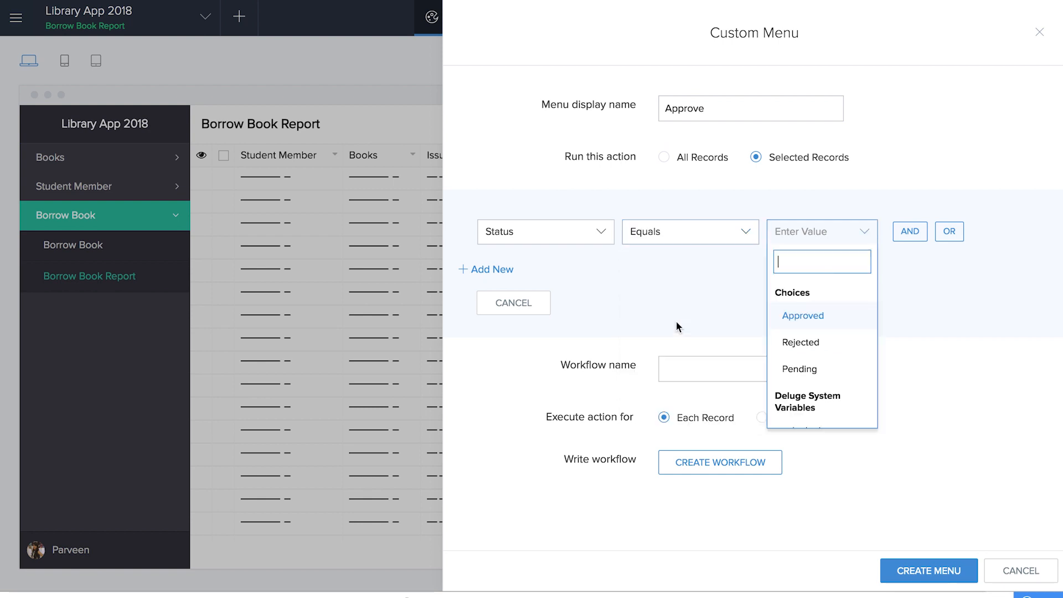
{"action": "left_click", "coordinate": [810, 372]}
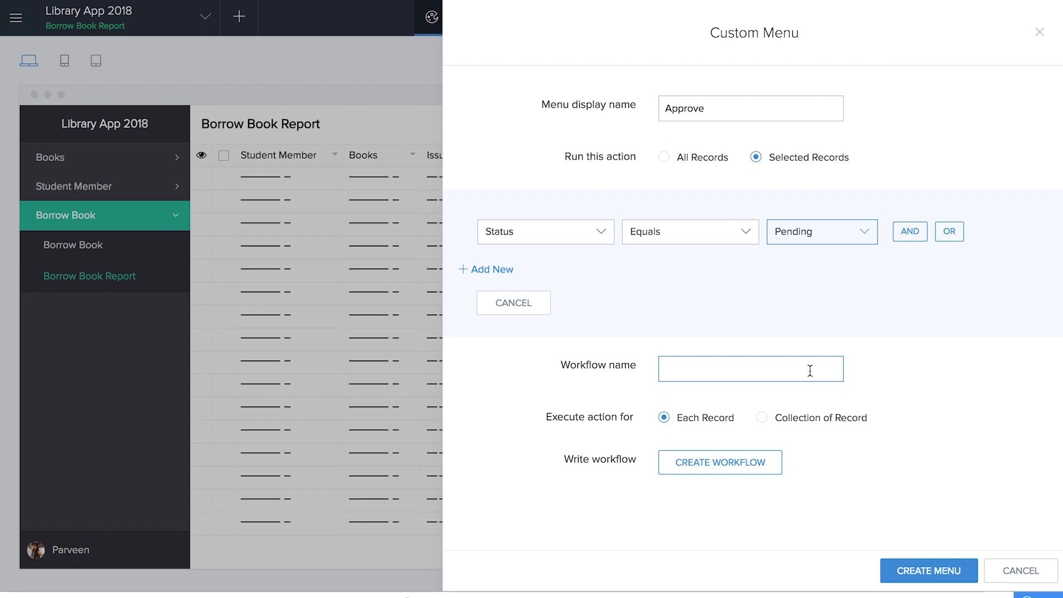
- Create a workflow named Approval and begin adding its first action
{"action": "left_click", "coordinate": [733, 341]}
{"action": "type", "text": "Approval"}
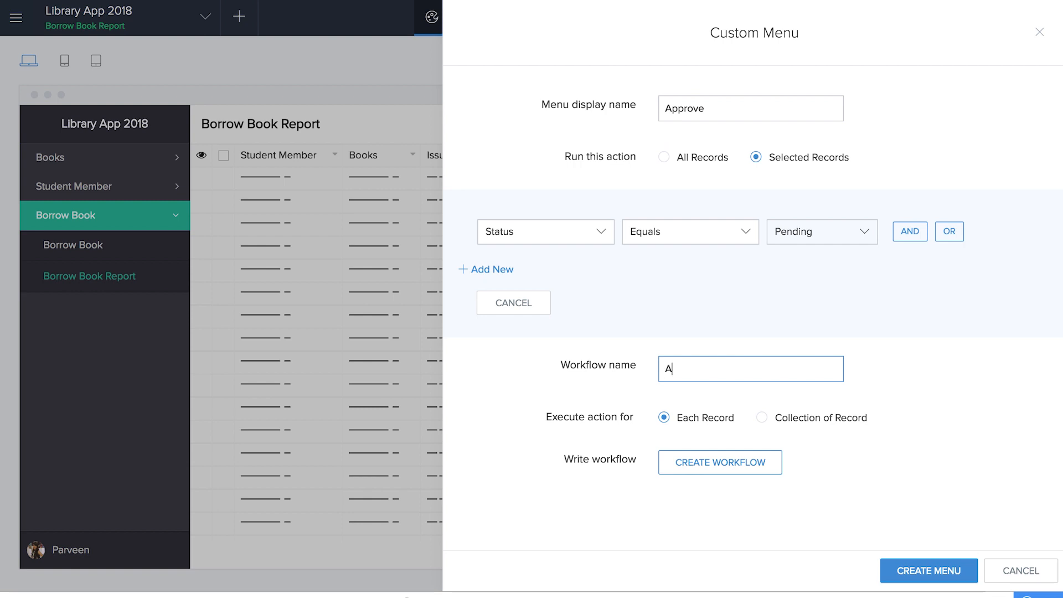
{"action": "left_click", "coordinate": [746, 464]}
{"action": "left_click", "coordinate": [757, 173]}
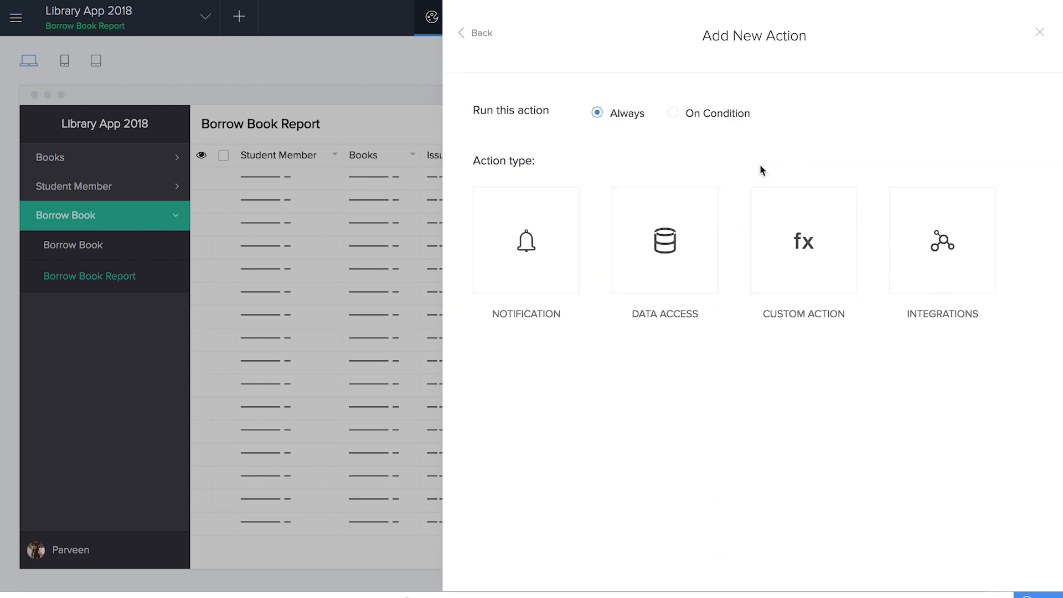
- Choose a custom action written from scratch to get a blank Deluge editor
{"action": "left_click", "coordinate": [774, 227]}
{"action": "left_click", "coordinate": [596, 268]}
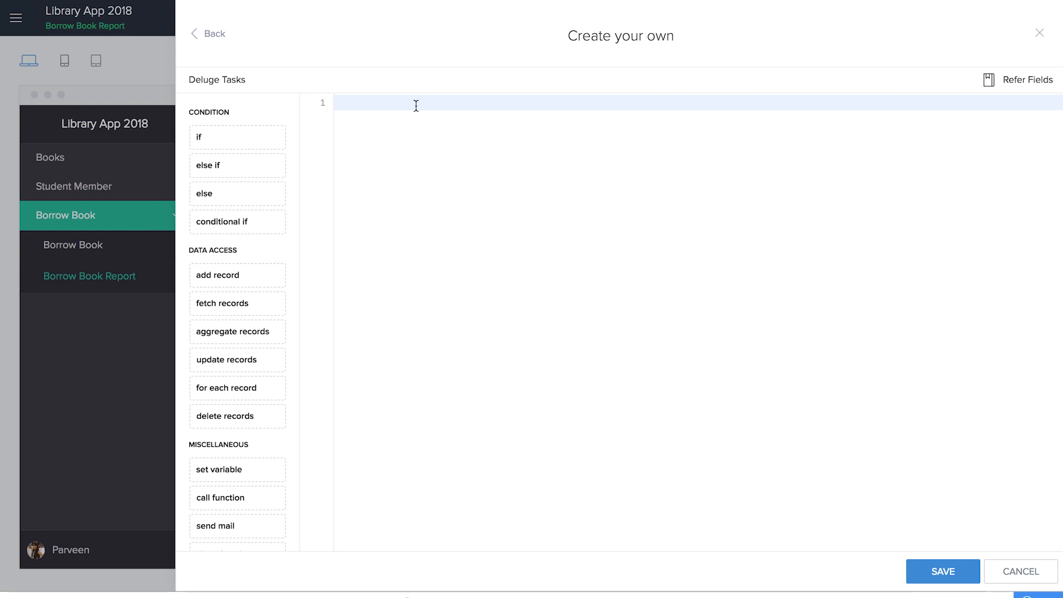
- Write line 1 of the script setting input.Status to "Approved"
{"action": "type", "text": "input."}
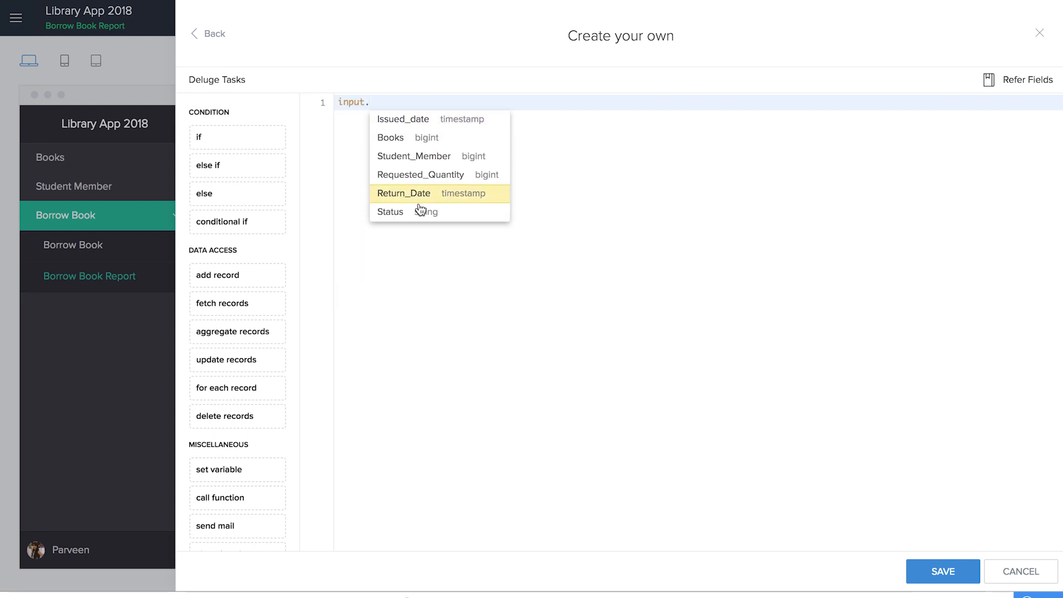
{"action": "left_click", "coordinate": [421, 212]}
{"action": "type", "text": "= \"Approv"}
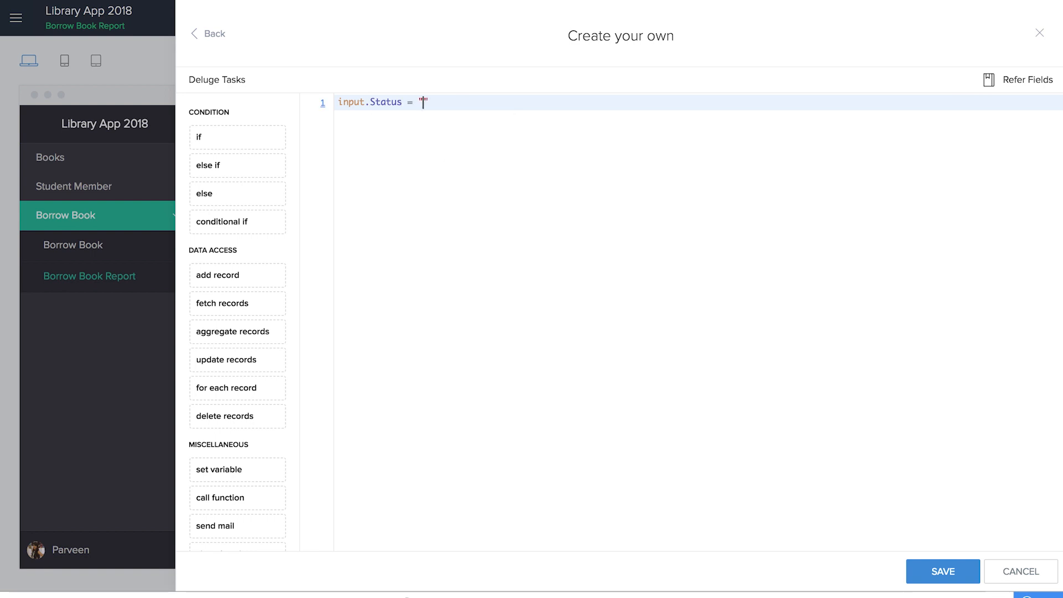
{"action": "type", "text": "ed\";"}
{"action": "key", "text": "Return"}
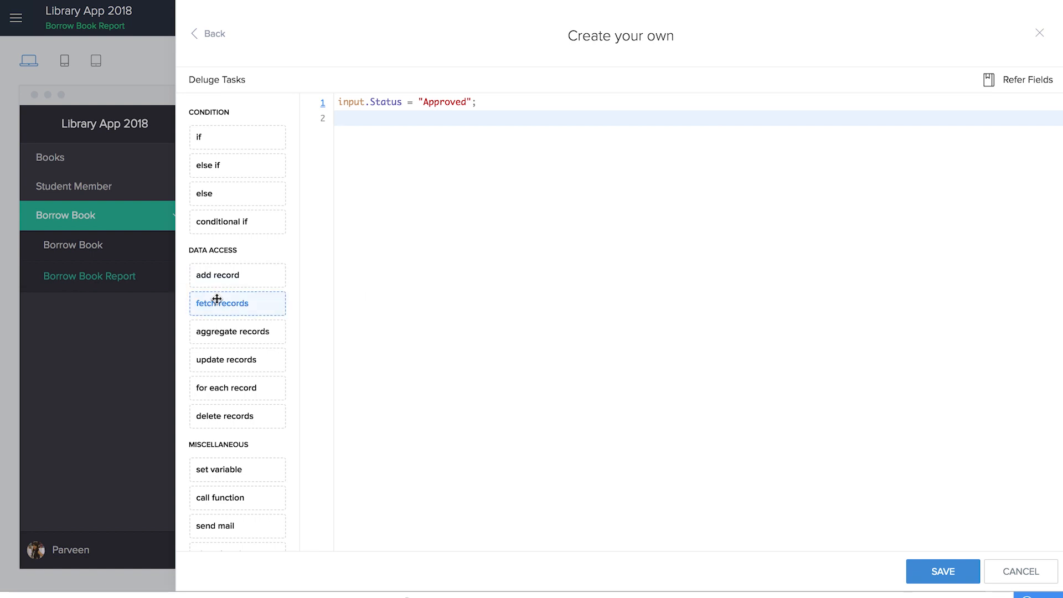
- Fetch into book_quantity the Books record whose ID equals input.Books on line 2
{"action": "left_click_drag", "start_coordinate": [216, 300], "coordinate": [482, 191]}
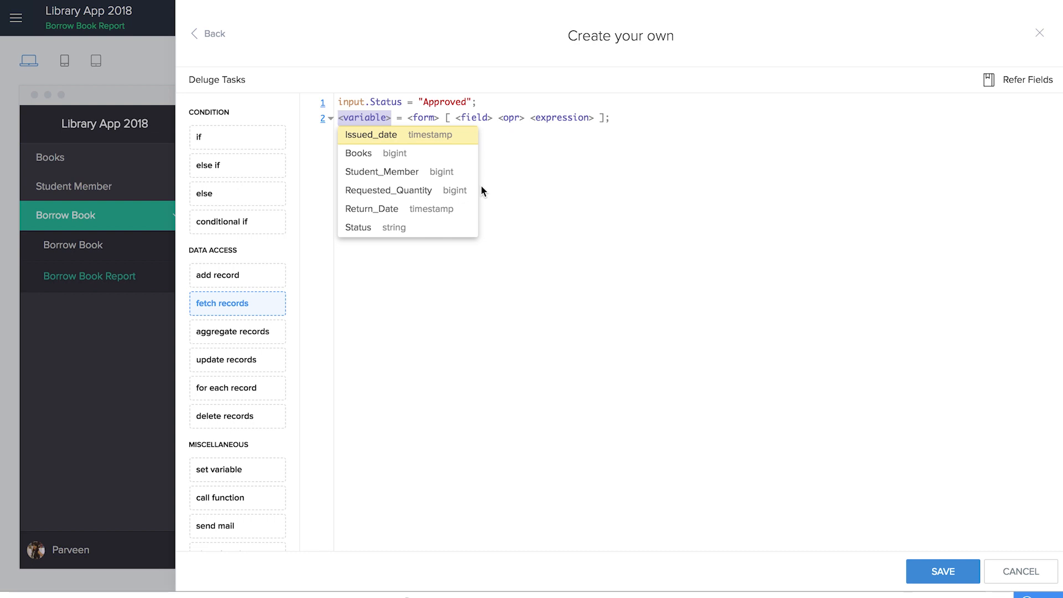
{"action": "type", "text": "book_quan"}
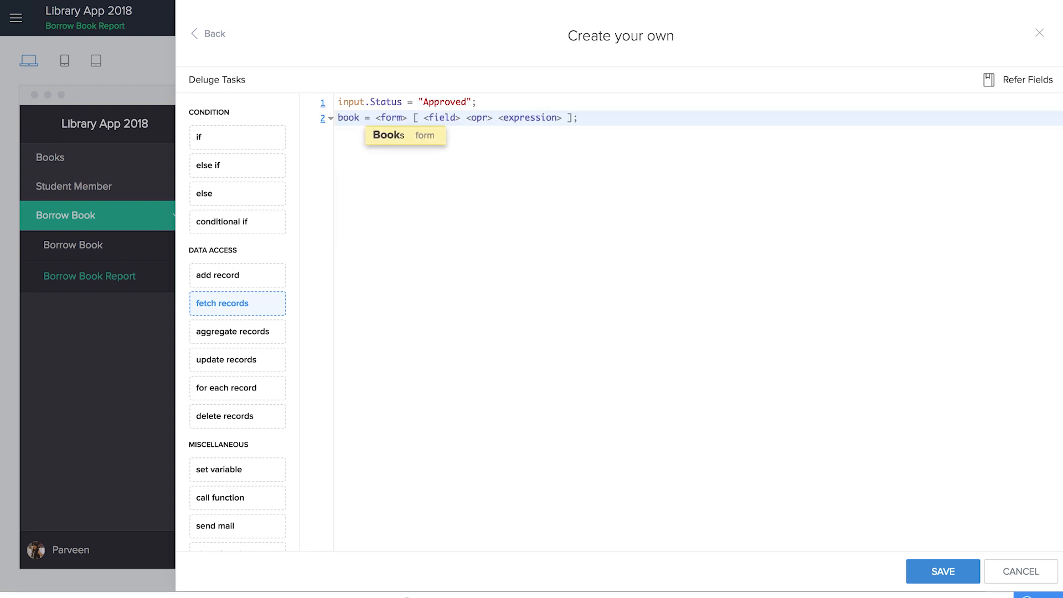
{"action": "type", "text": "tity"}
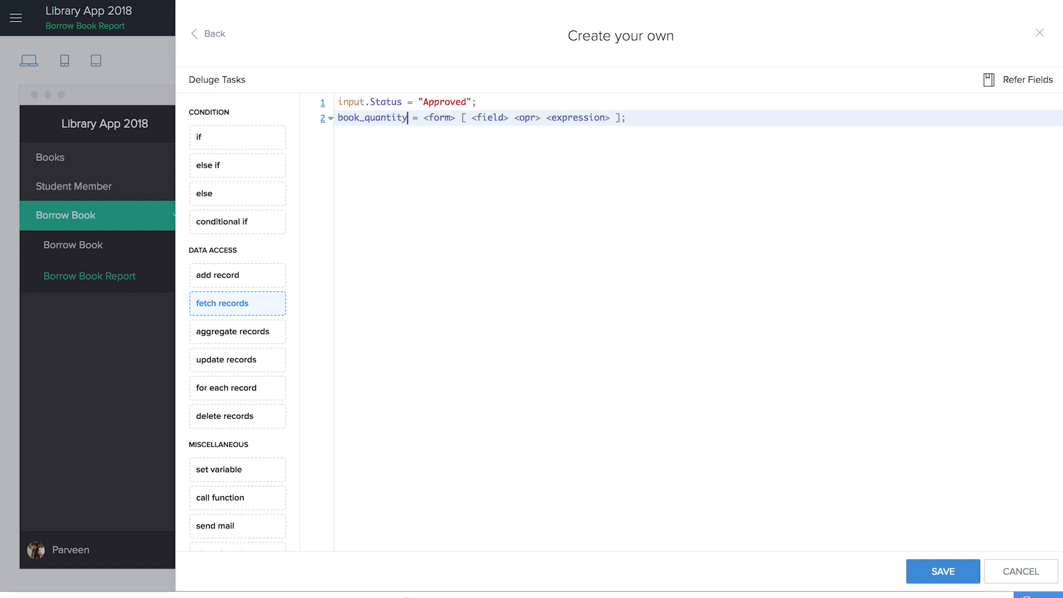
{"action": "left_click", "coordinate": [451, 117]}
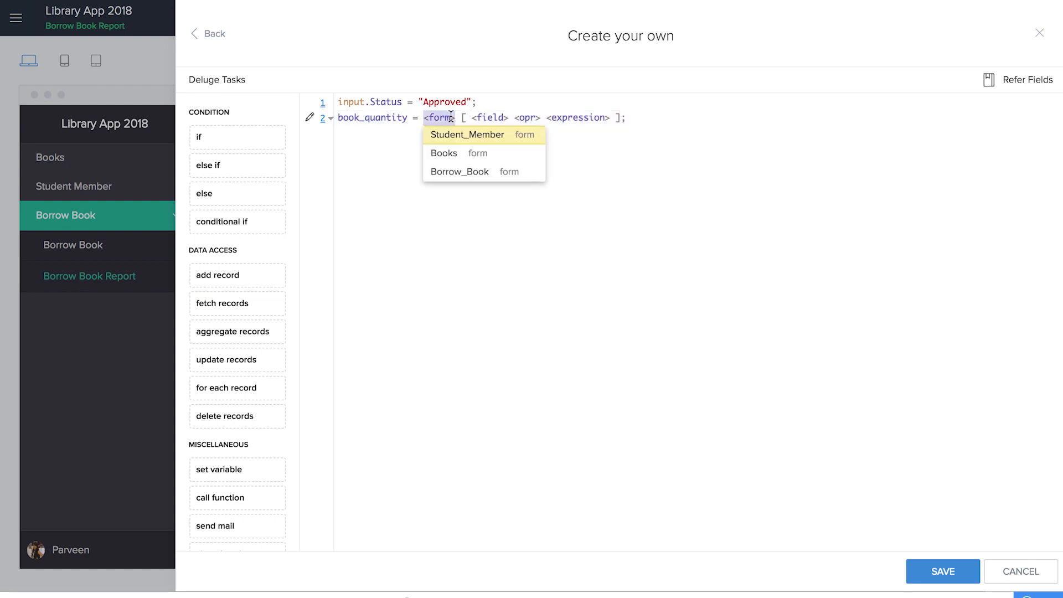
{"action": "left_click", "coordinate": [444, 155]}
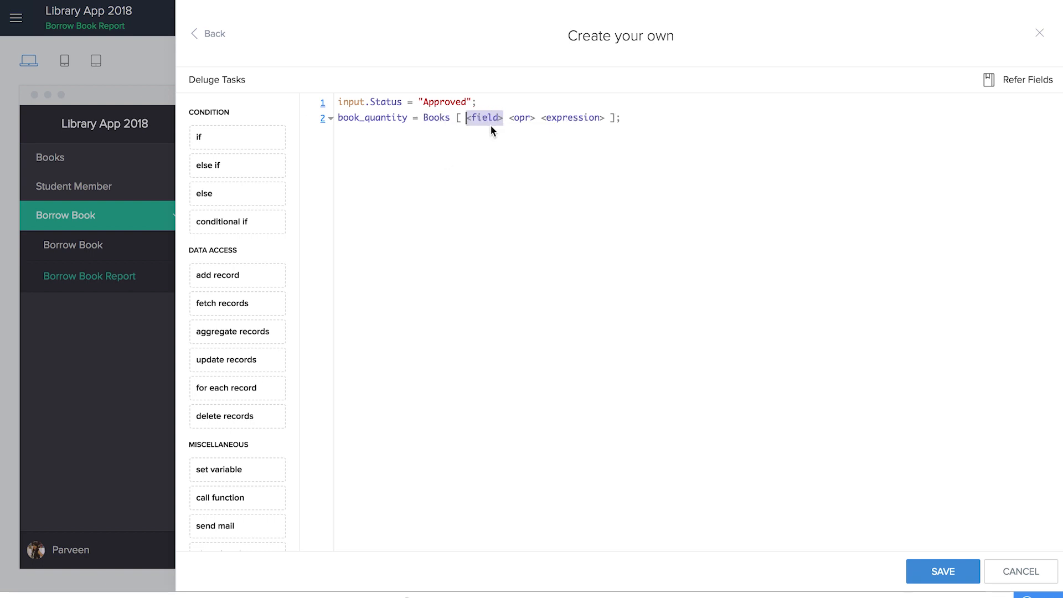
{"action": "type", "text": "ID"}
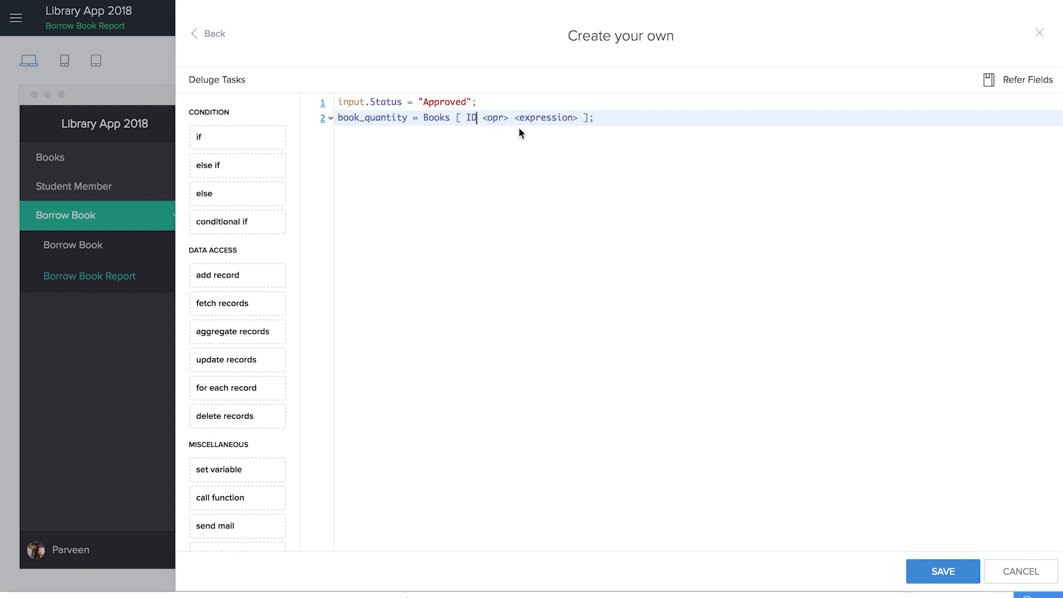
{"action": "left_click", "coordinate": [495, 118]}
{"action": "left_click", "coordinate": [495, 138]}
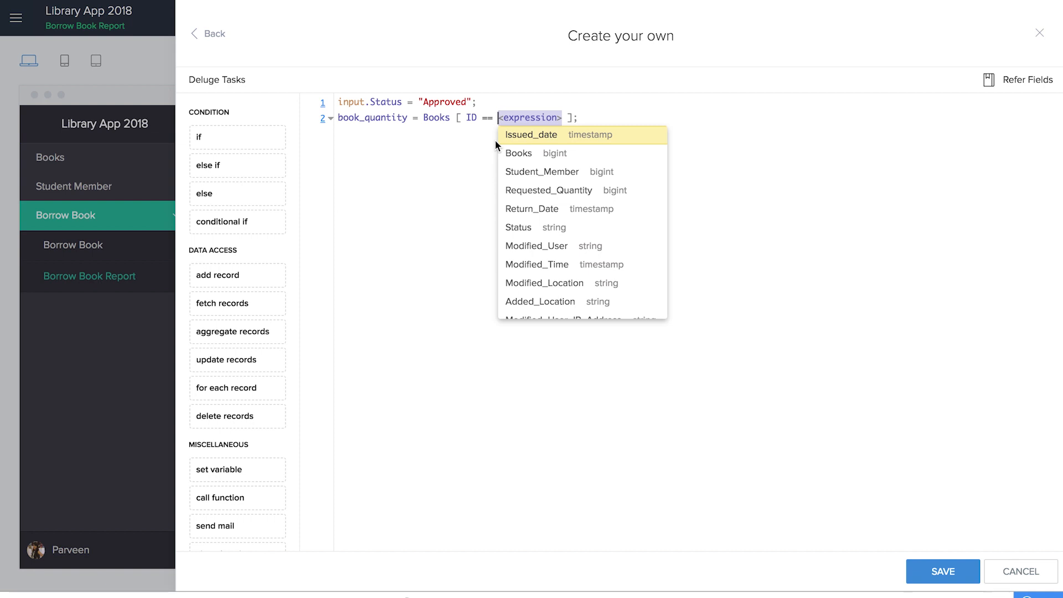
{"action": "type", "text": "input"}
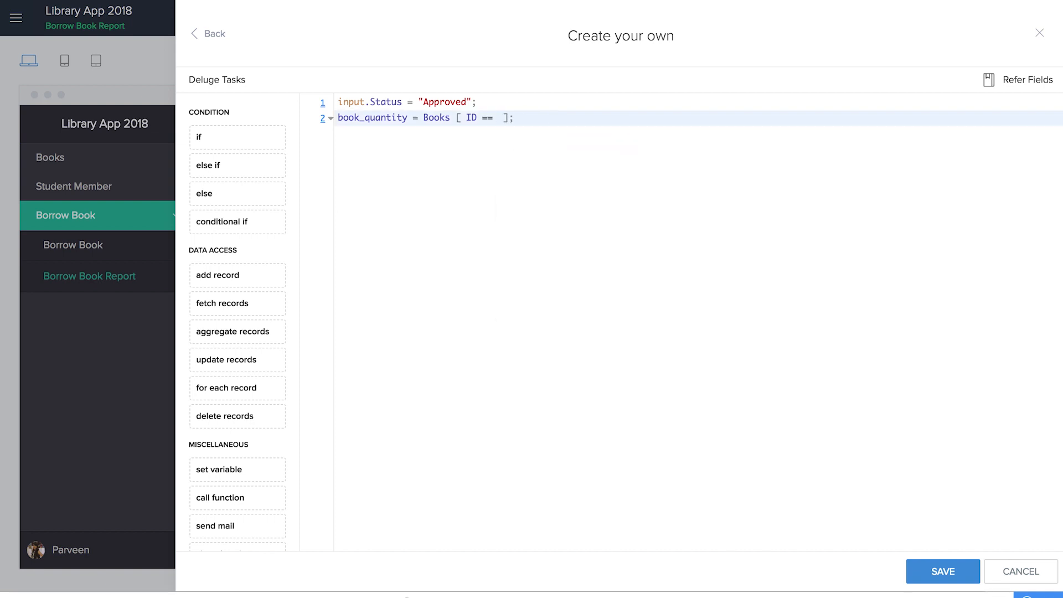
{"action": "type", "text": "."}
{"action": "left_click", "coordinate": [563, 153]}
- On line 3, set book_quantity.Available_Quantity to itself minus input.Requested_Quantity
{"action": "key", "text": "End"}
{"action": "key", "text": "Return"}
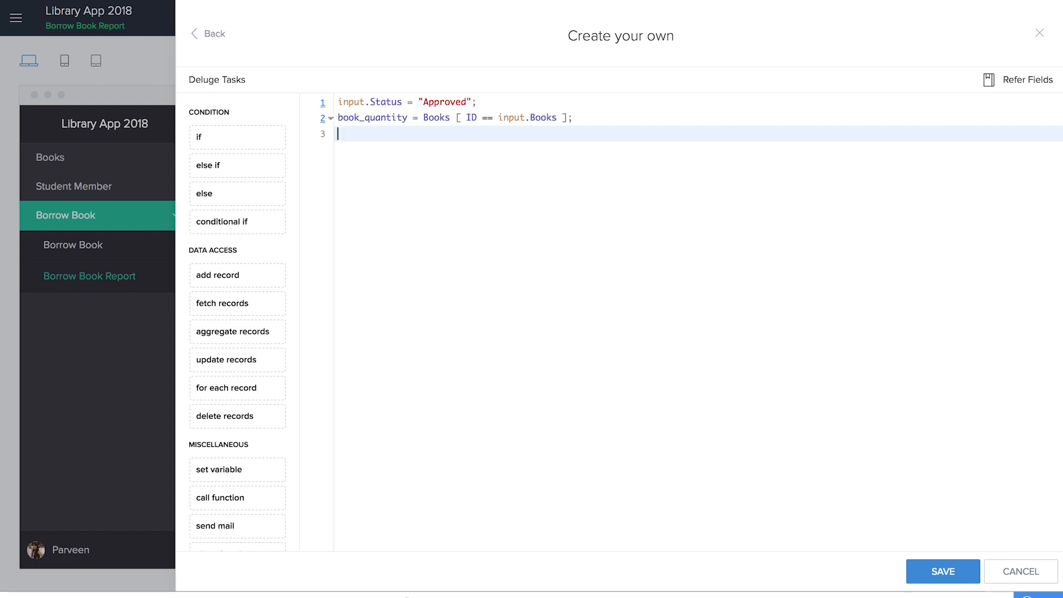
{"action": "type", "text": "book_quantity."}
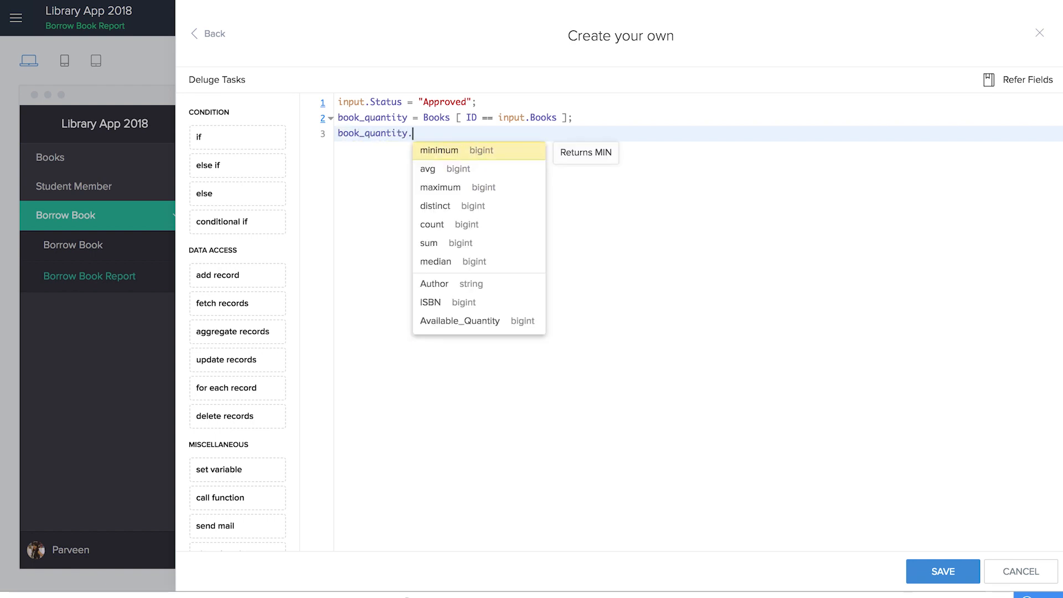
{"action": "scroll", "coordinate": [442, 310], "scroll_direction": "down", "scroll_amount": 1}
{"action": "left_click", "coordinate": [441, 308]}
{"action": "type", "text": "= "}
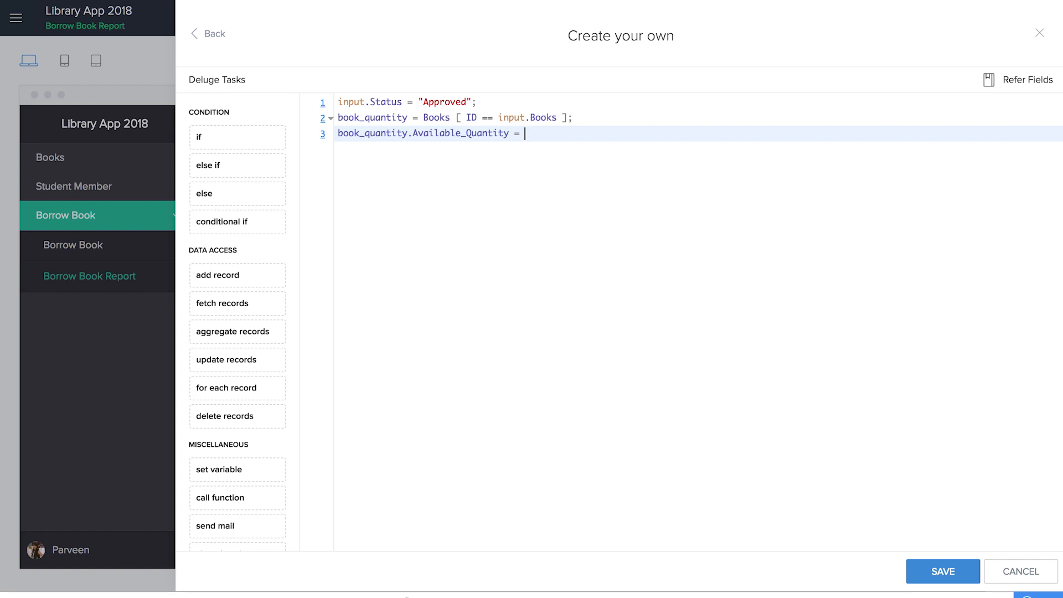
{"action": "type", "text": "book_quantity."}
{"action": "left_click", "coordinate": [646, 321]}
{"action": "type", "text": "- input."}
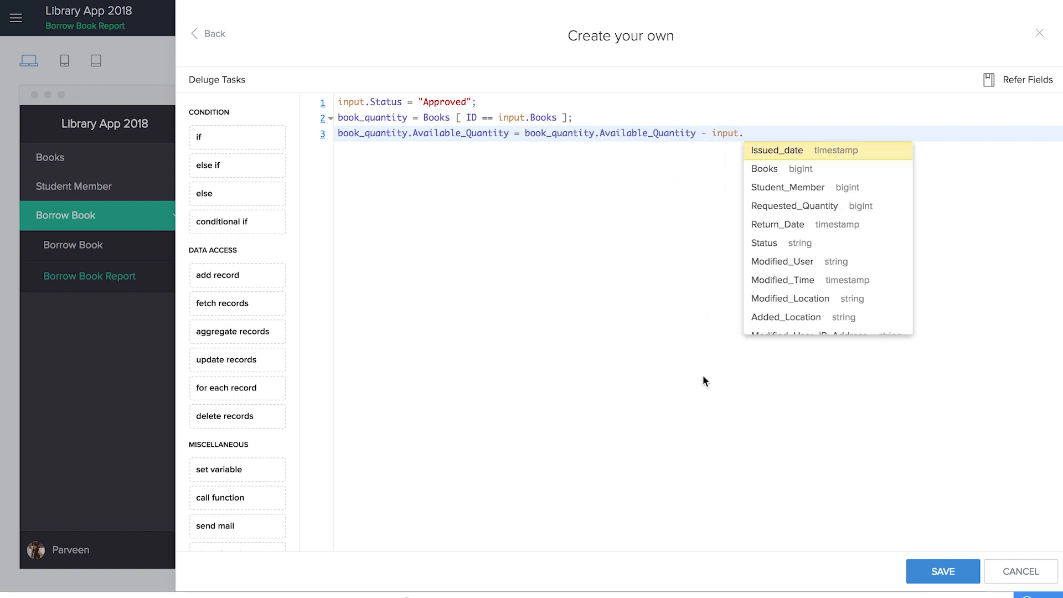
{"action": "scroll", "coordinate": [764, 304], "scroll_direction": "down", "scroll_amount": 3}
{"action": "scroll", "coordinate": [767, 301], "scroll_direction": "up", "scroll_amount": 3}
{"action": "left_click", "coordinate": [818, 207]}
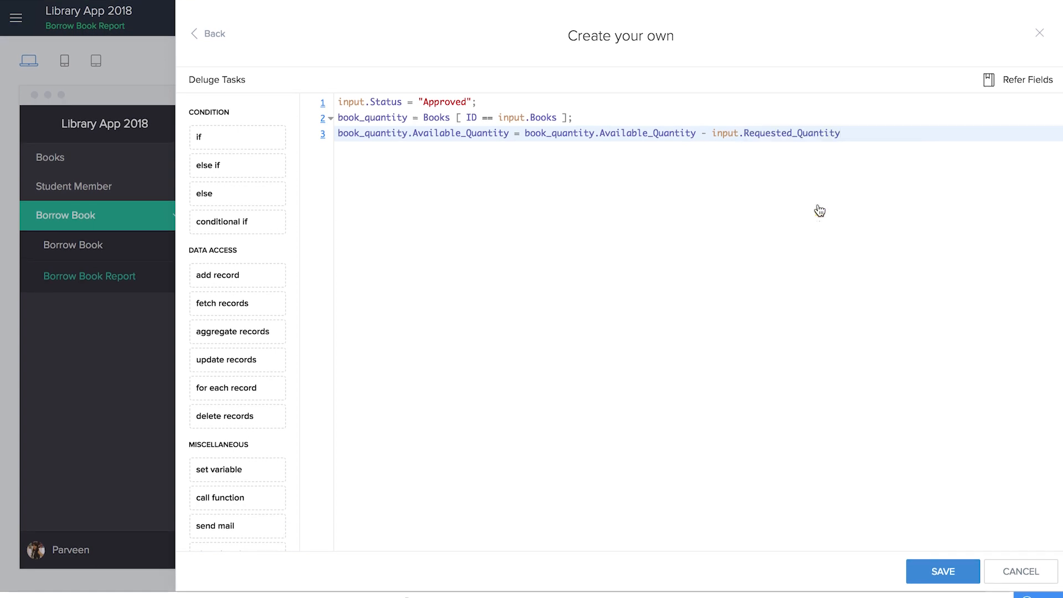
{"action": "type", "text": ";"}
{"action": "key", "text": "Return"}
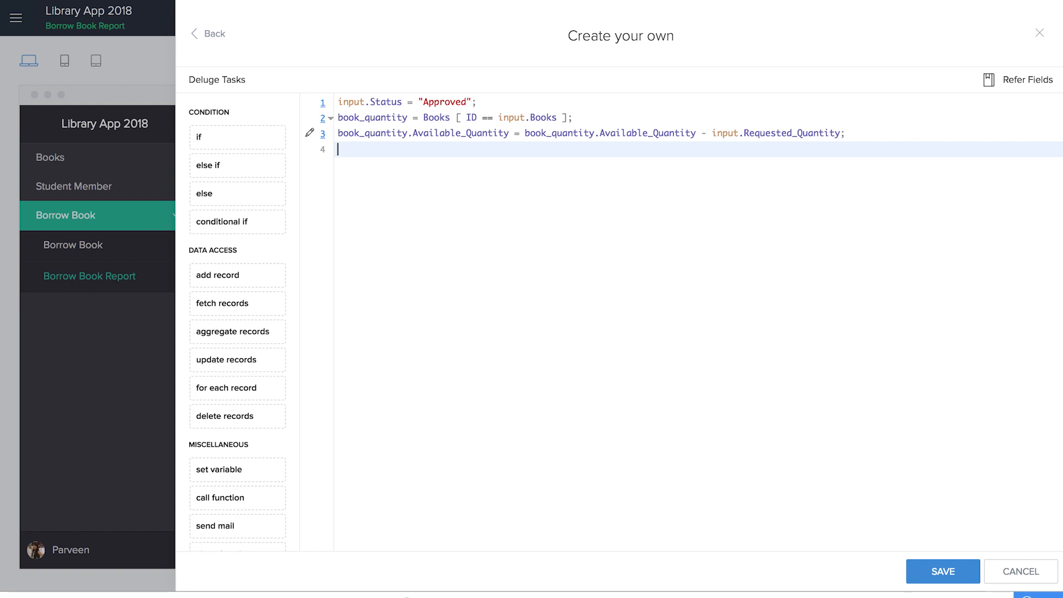
{"action": "left_click_drag", "start_coordinate": [218, 302], "coordinate": [445, 230]}
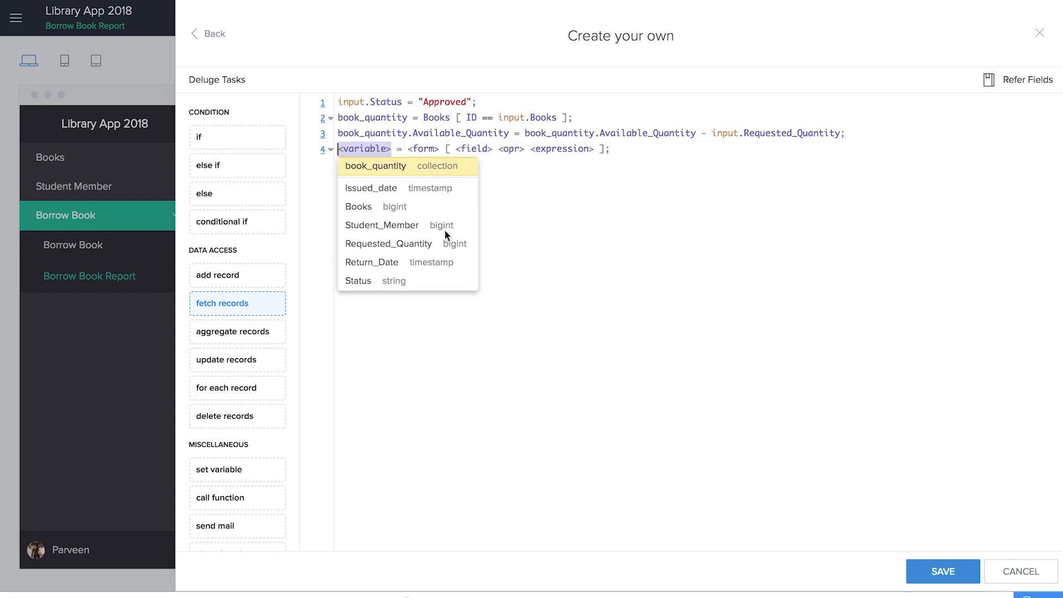
- Fetch into member_email the Student_Member record whose ID equals input.Student_Member
{"action": "type", "text": "member_ema"}
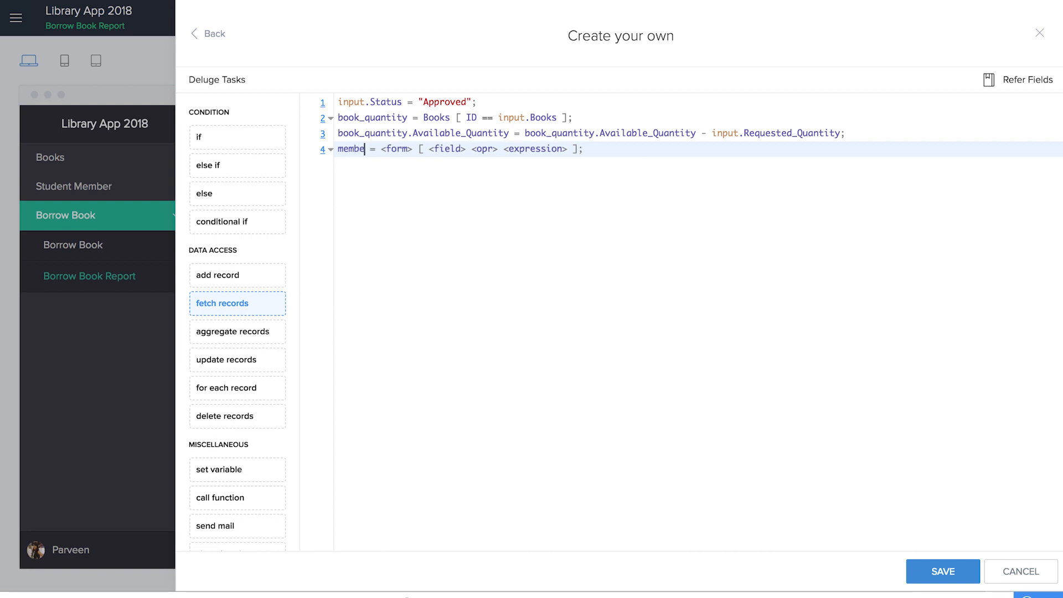
{"action": "type", "text": "il"}
{"action": "left_click", "coordinate": [437, 149]}
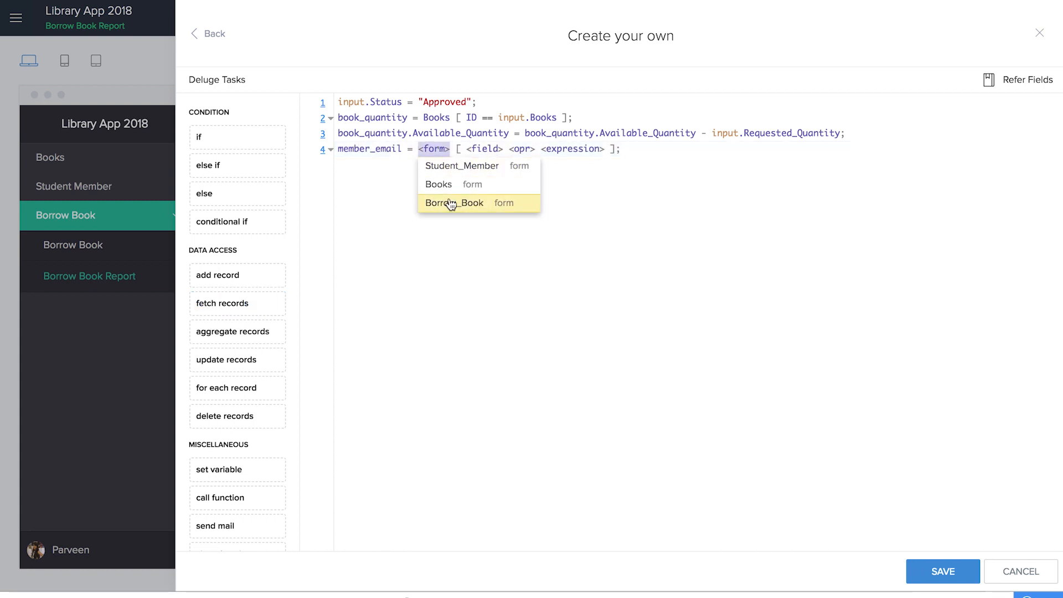
{"action": "left_click", "coordinate": [452, 166]}
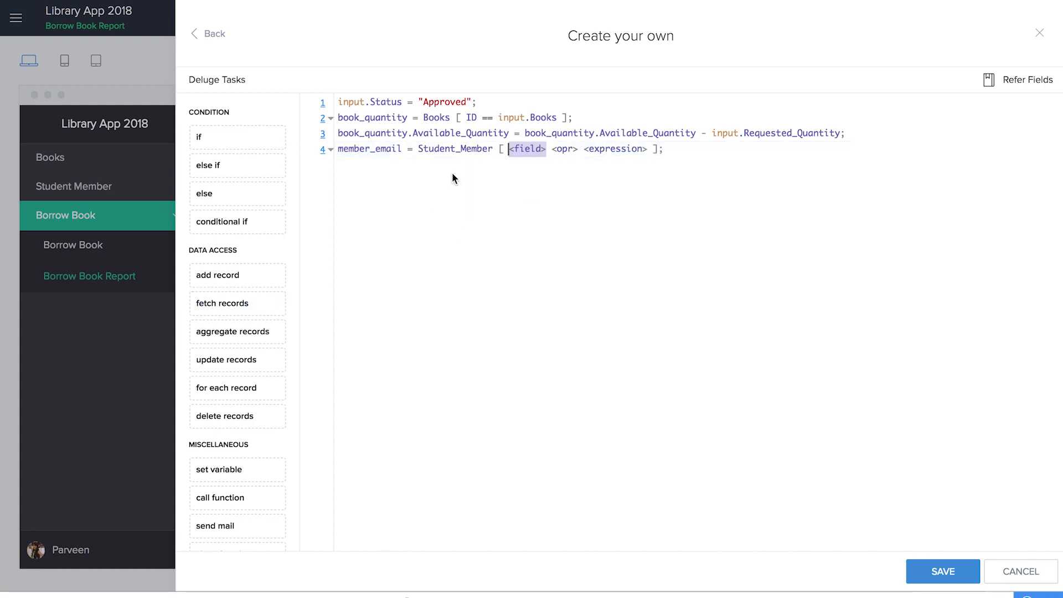
{"action": "left_click", "coordinate": [516, 159]}
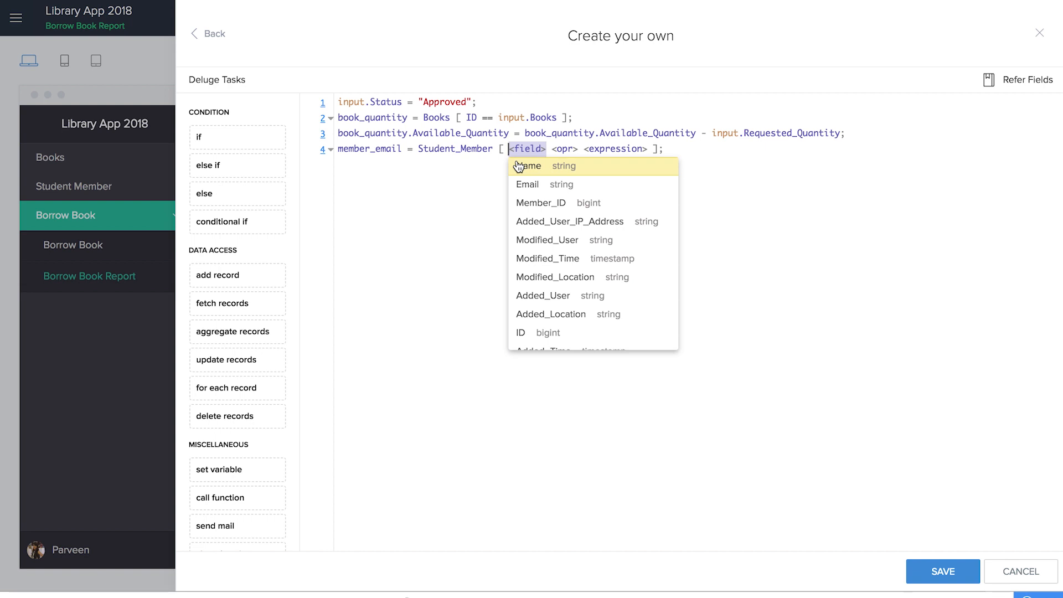
{"action": "left_click", "coordinate": [524, 332]}
{"action": "left_click", "coordinate": [535, 166]}
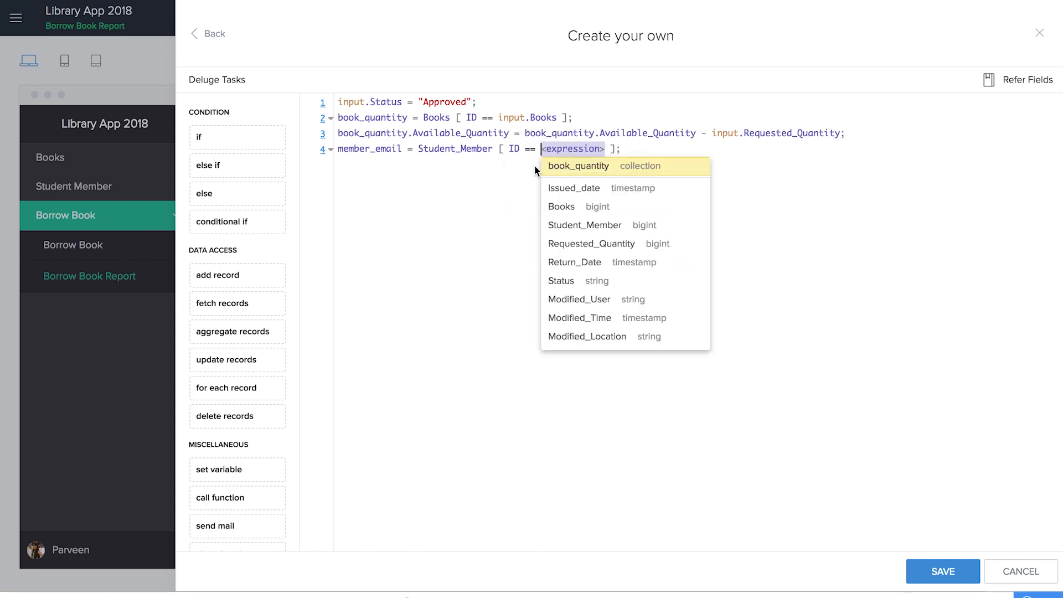
{"action": "type", "text": "input."}
{"action": "scroll", "coordinate": [624, 313], "scroll_direction": "down", "scroll_amount": 3}
{"action": "scroll", "coordinate": [627, 277], "scroll_direction": "up", "scroll_amount": 3}
{"action": "left_click", "coordinate": [627, 204]}
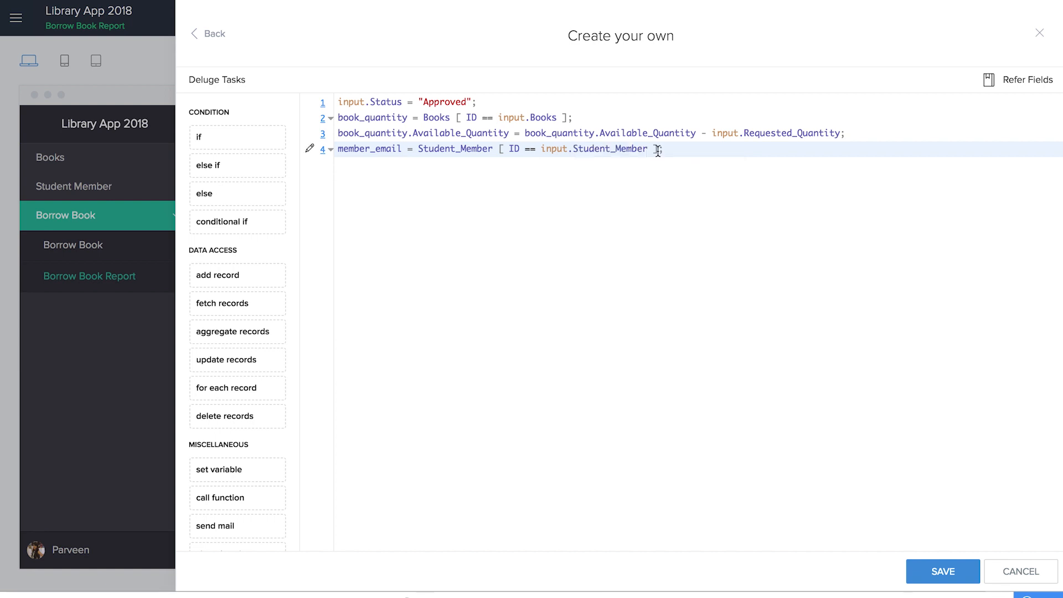
- Take the fetched member's Email on line 4 and start line 5
{"action": "left_click", "coordinate": [658, 148]}
{"action": "type", "text": "."}
{"action": "left_click", "coordinate": [720, 320]}
{"action": "left_click", "coordinate": [705, 151]}
{"action": "key", "text": "Return"}
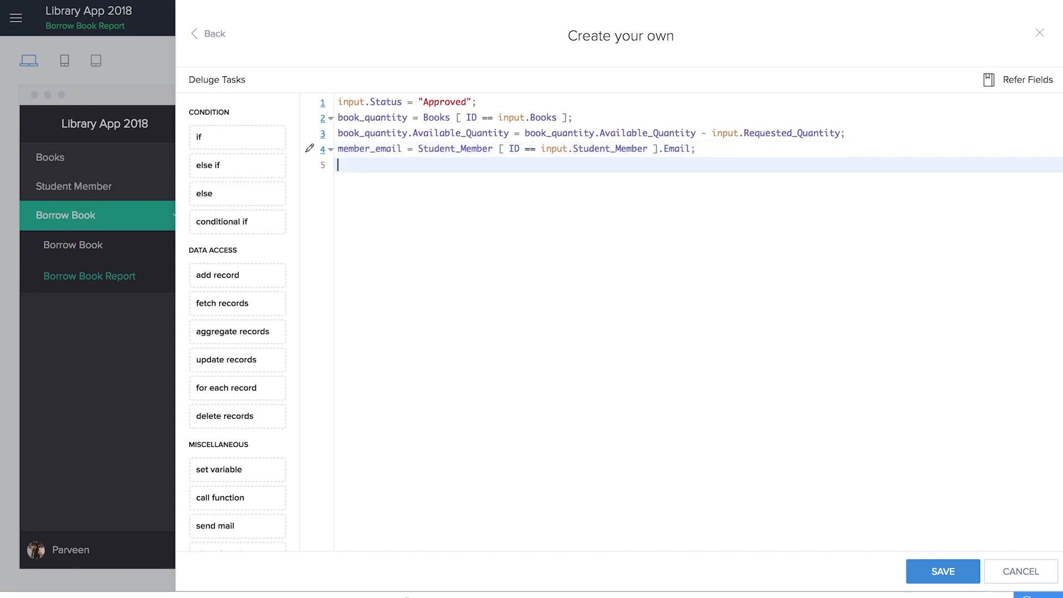
- Add a sendmail from zoho.adminuserid to member_email with subject "Your request for the book" + Books + "has been approved"
{"action": "left_click_drag", "start_coordinate": [252, 525], "coordinate": [482, 401]}
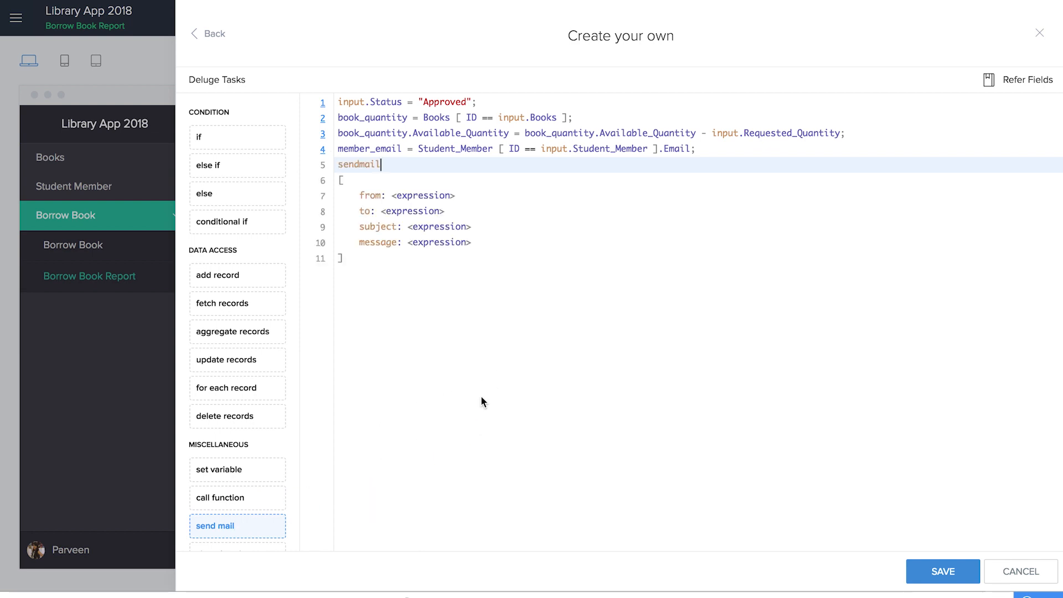
{"action": "left_click", "coordinate": [418, 195]}
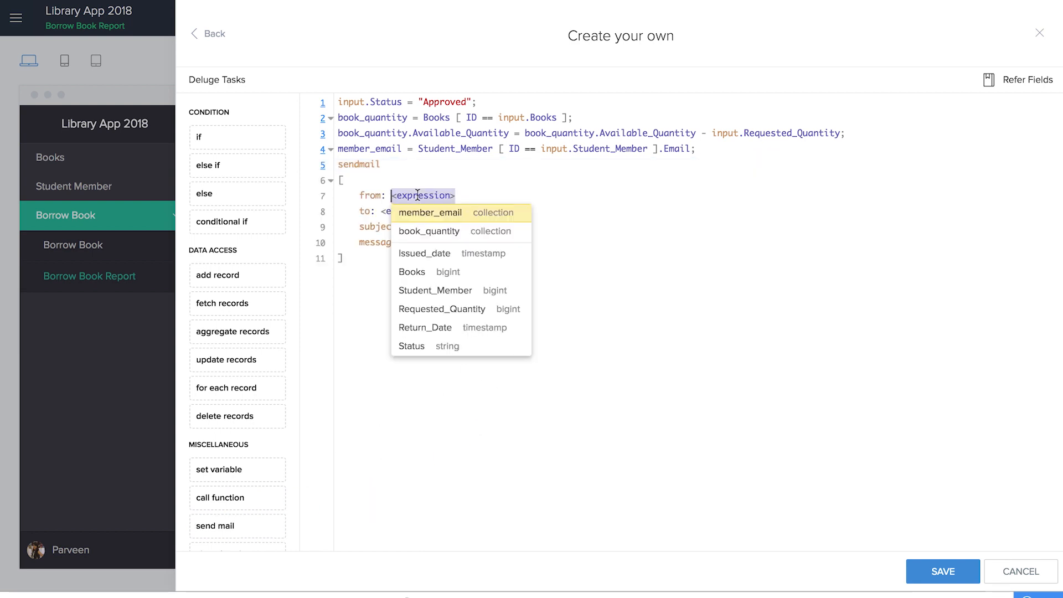
{"action": "type", "text": "zoho.adminuserid"}
{"action": "left_click", "coordinate": [422, 212]}
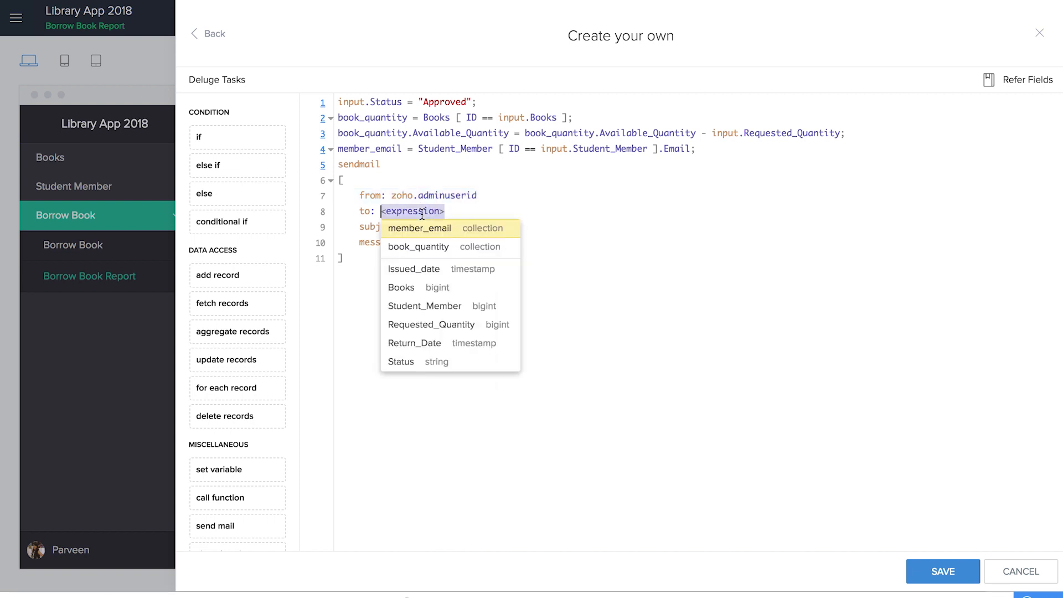
{"action": "left_click", "coordinate": [422, 229]}
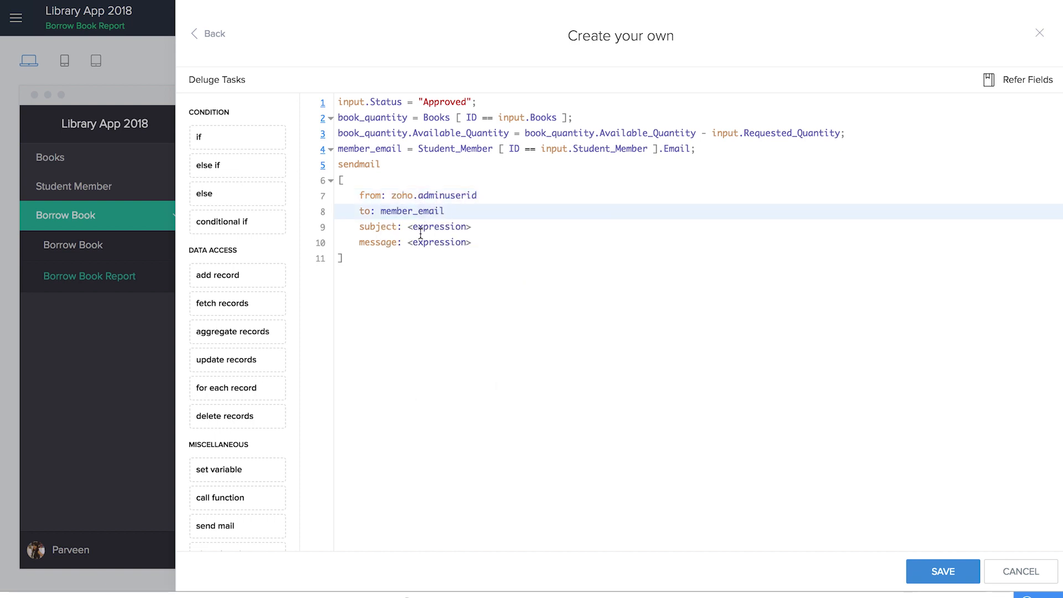
{"action": "left_click", "coordinate": [420, 230]}
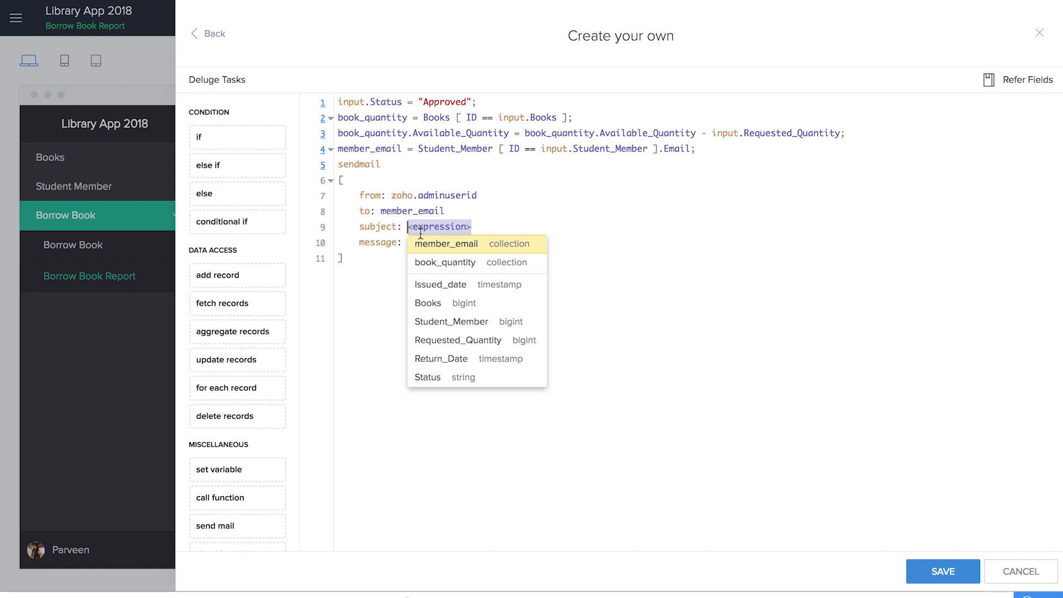
{"action": "type", "text": "\""}
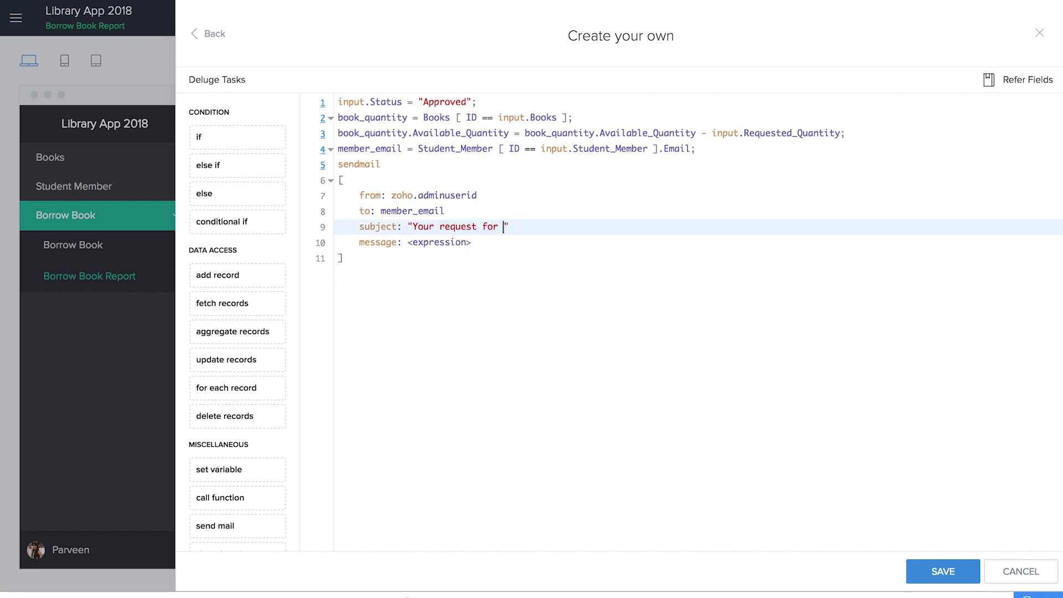
{"action": "type", "text": "Your request for the book\" + input."}
{"action": "key", "text": "Return"}
{"action": "type", "text": "+ \"has been approved"}
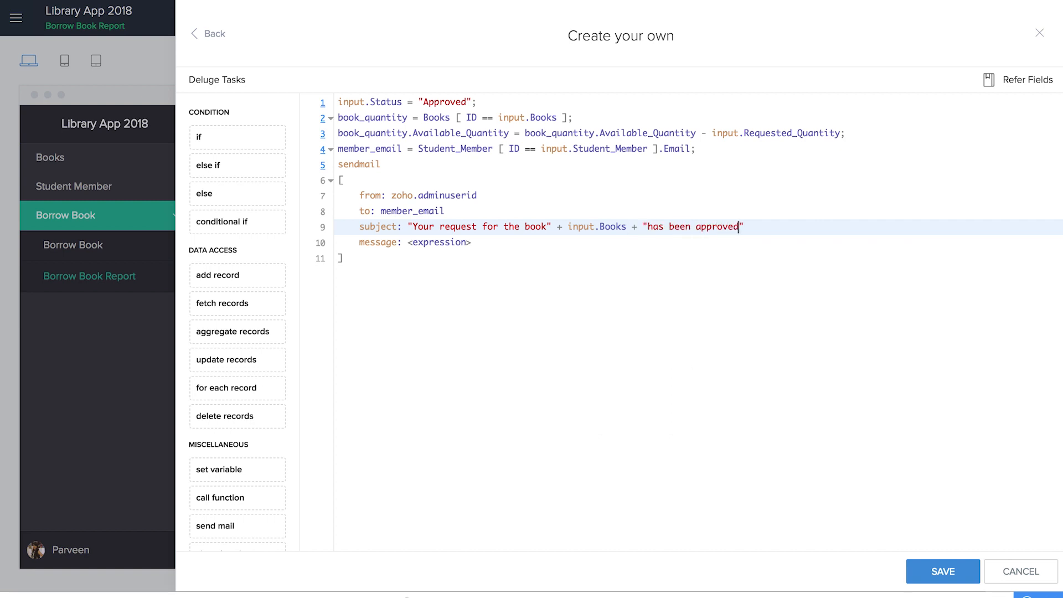
- Set the mail message to "Your return date is" + input.Return_Date
{"action": "left_click", "coordinate": [438, 247]}
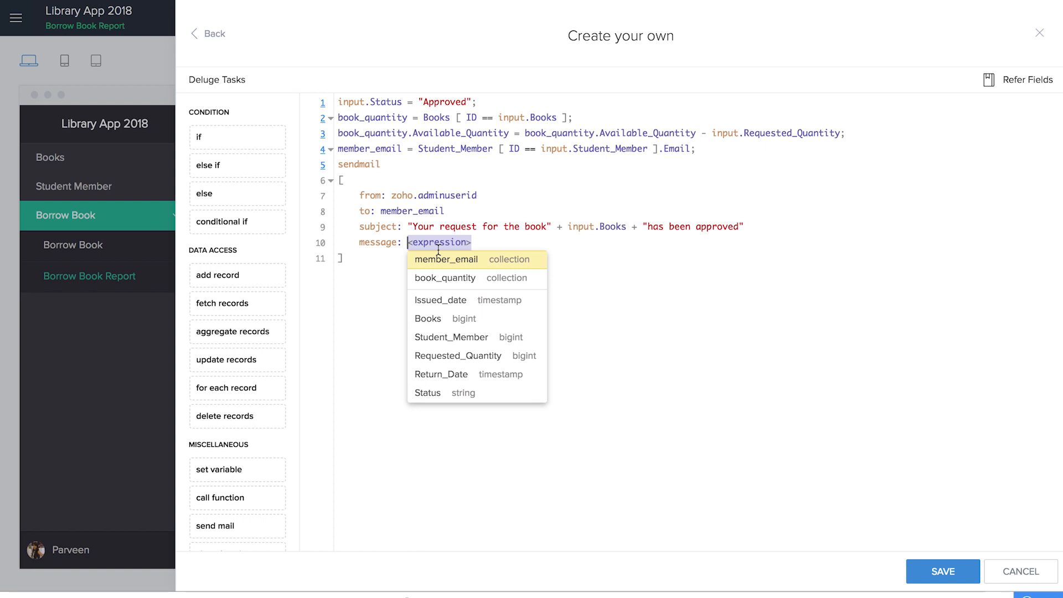
{"action": "type", "text": "\""}
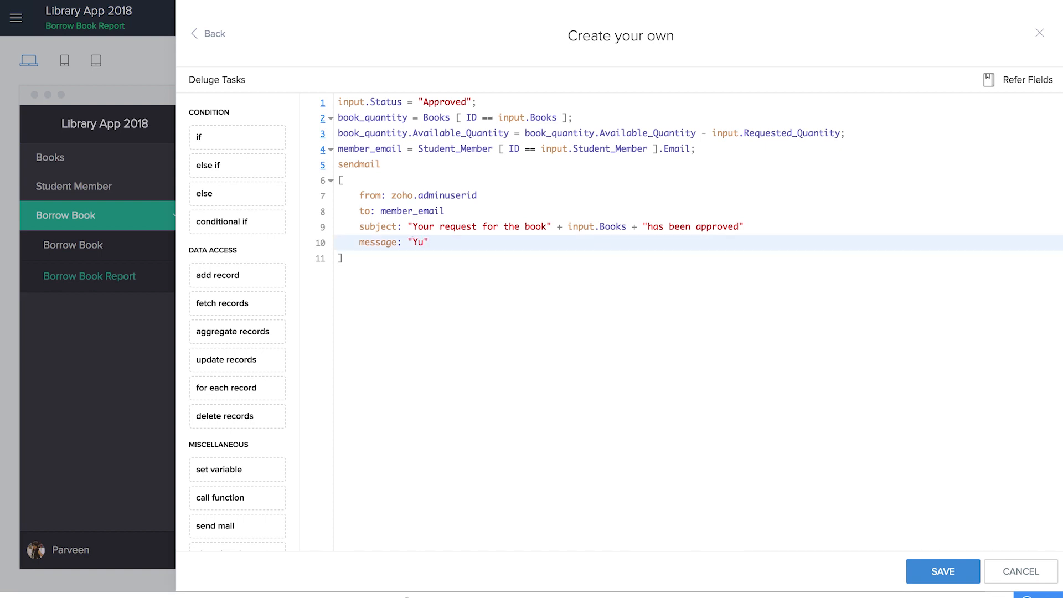
{"action": "type", "text": "Your return date is"}
{"action": "key", "text": "Down"}
{"action": "left_click", "coordinate": [555, 252]}
{"action": "type", "text": "+ input."}
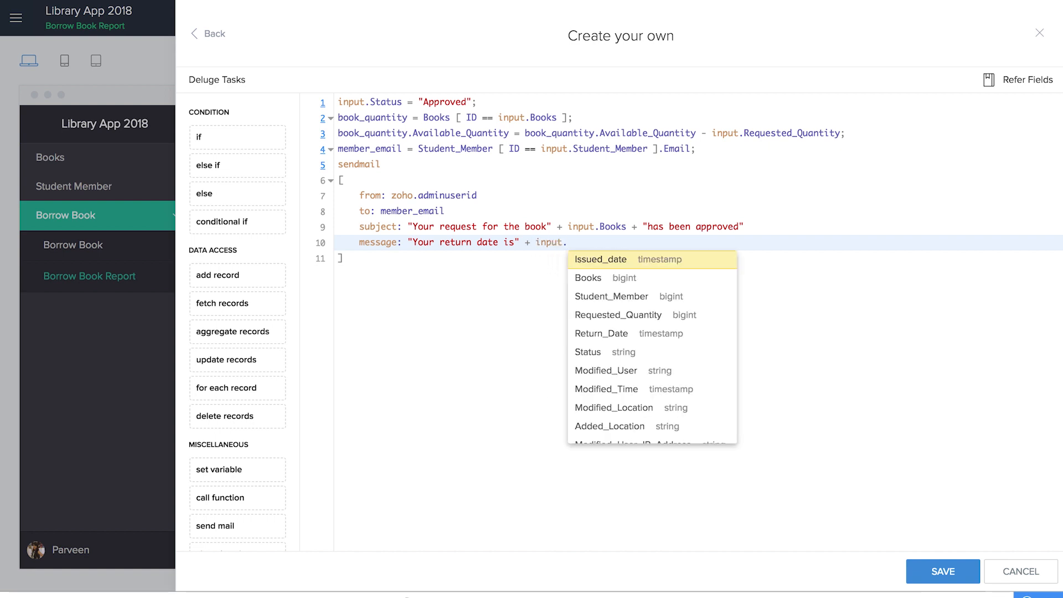
{"action": "scroll", "coordinate": [636, 356], "scroll_direction": "down", "scroll_amount": 2}
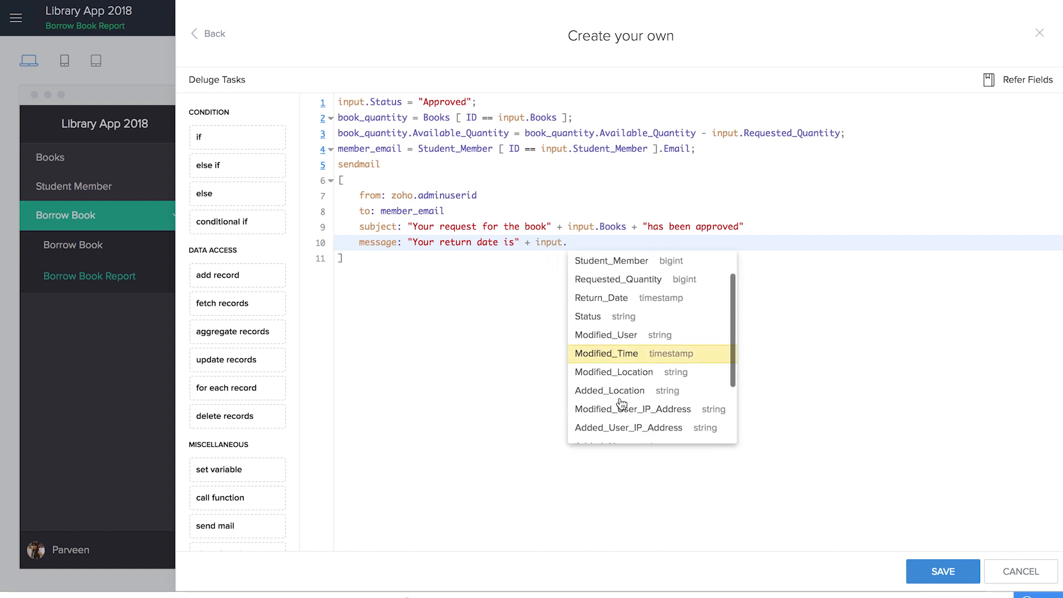
{"action": "left_click", "coordinate": [637, 302]}
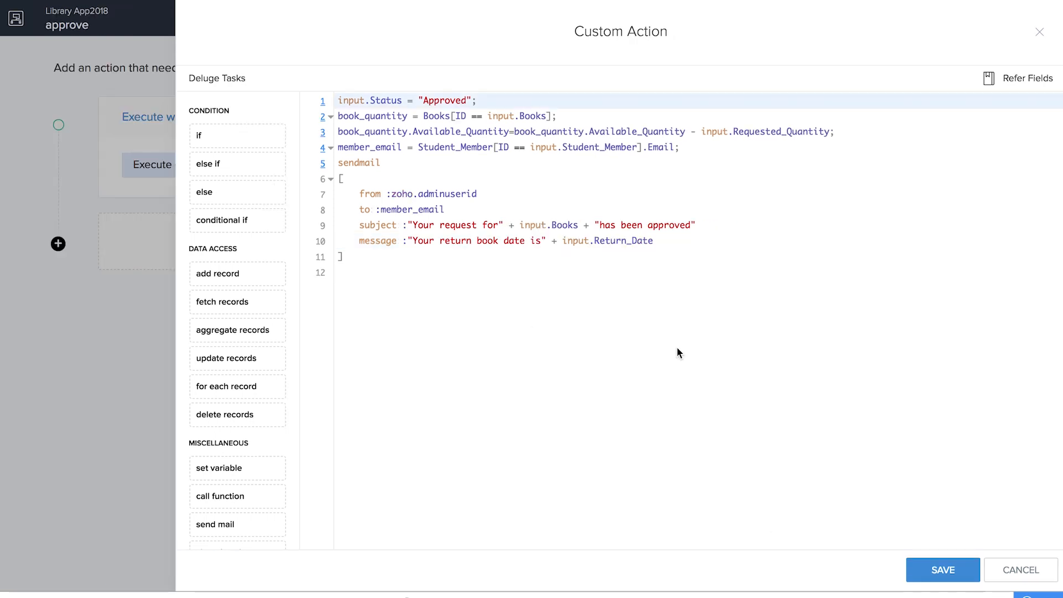
- Save the approve custom action and return to the Borrow Book Report design
{"action": "left_click", "coordinate": [935, 569]}
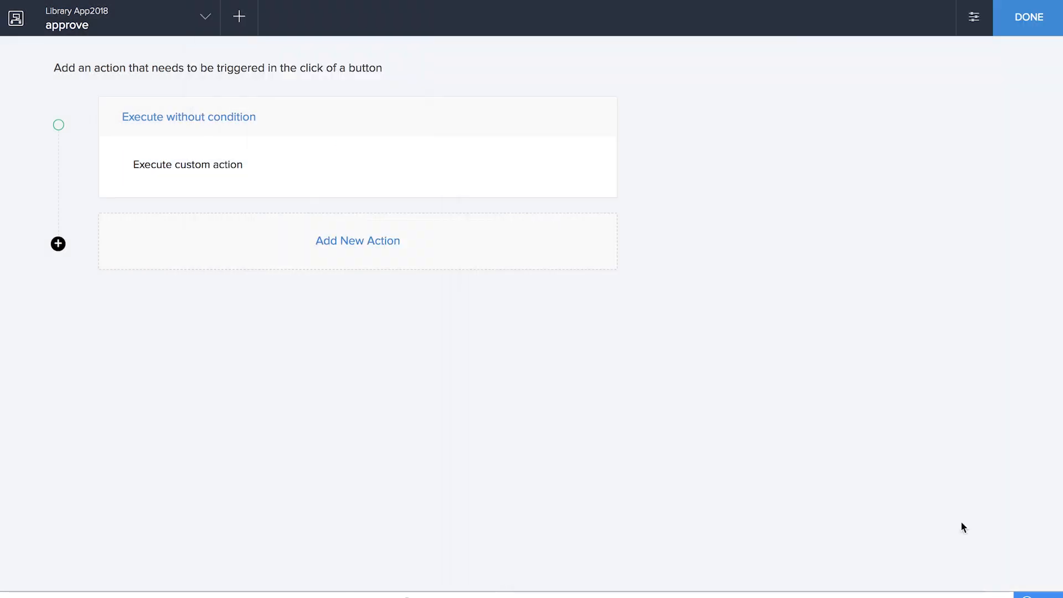
{"action": "left_click", "coordinate": [1030, 32]}
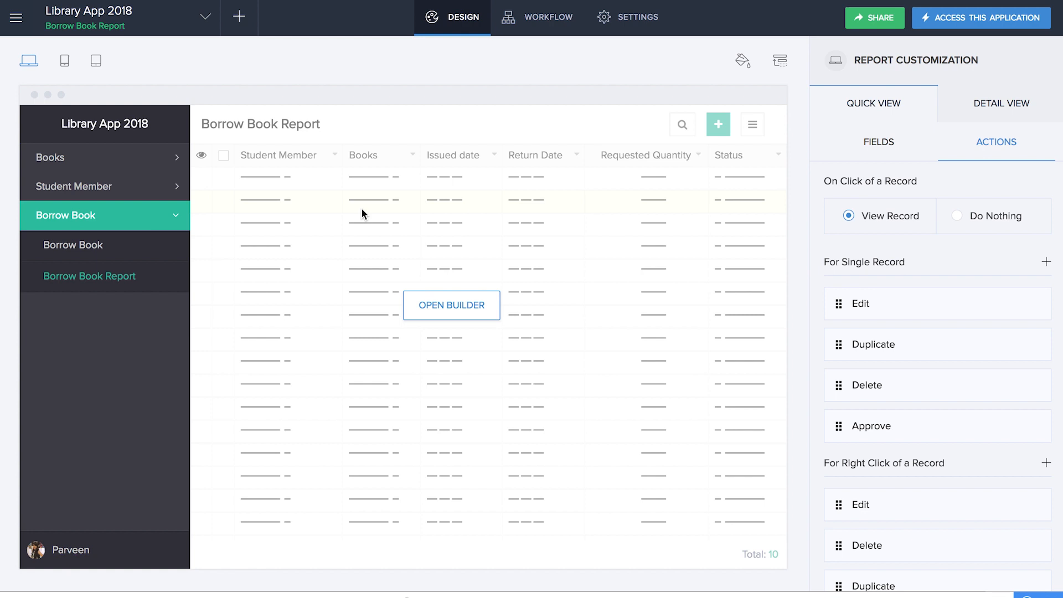
- Add the Approve action as a field in the report's quick view field mapping
{"action": "left_click", "coordinate": [885, 145]}
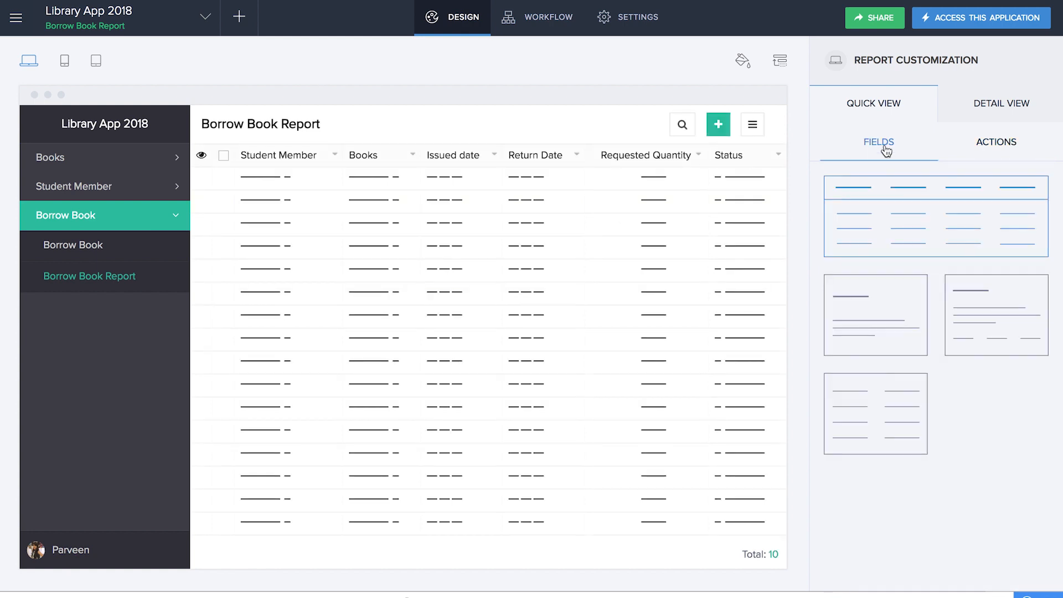
{"action": "left_click", "coordinate": [873, 225]}
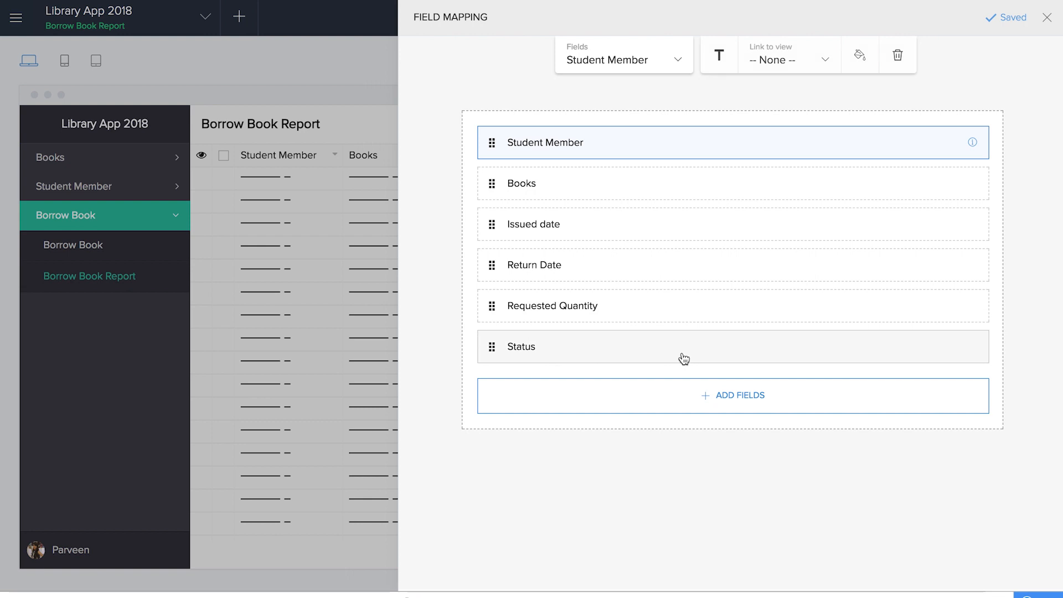
{"action": "left_click", "coordinate": [717, 397]}
{"action": "scroll", "coordinate": [681, 493], "scroll_direction": "down", "scroll_amount": 10}
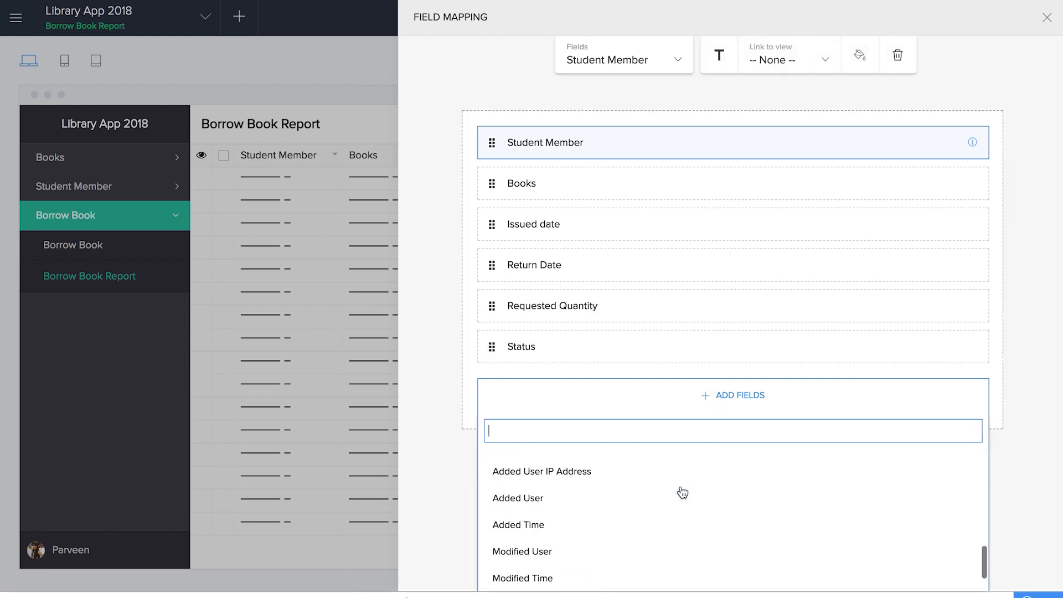
{"action": "scroll", "coordinate": [681, 493], "scroll_direction": "down", "scroll_amount": 3}
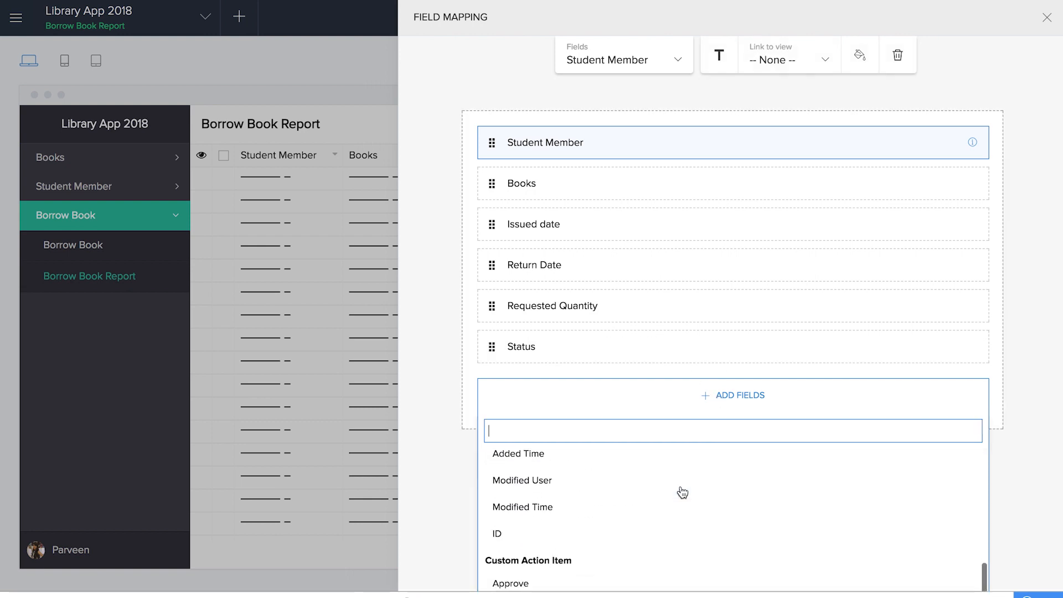
{"action": "left_click", "coordinate": [512, 581]}
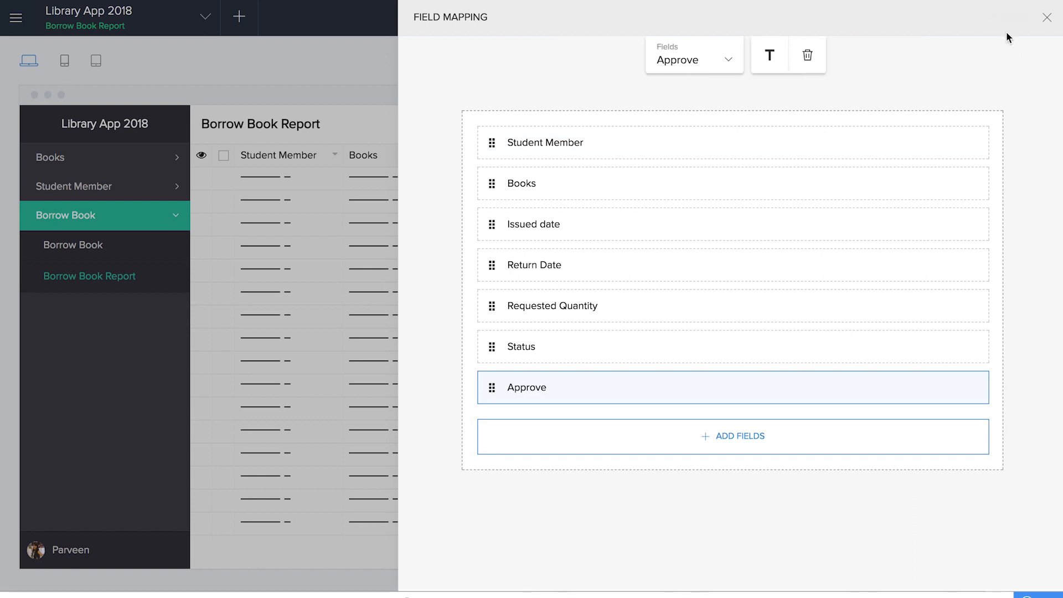
{"action": "left_click", "coordinate": [1046, 18]}
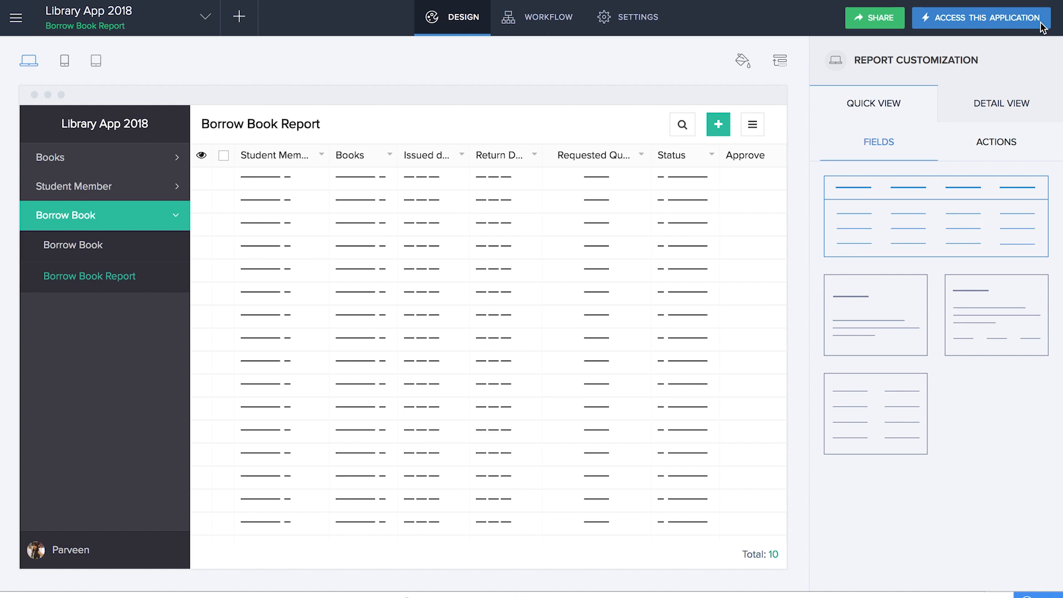
- Add a record custom action named Reject for selected records where Status equals Pending
{"action": "left_click", "coordinate": [998, 143]}
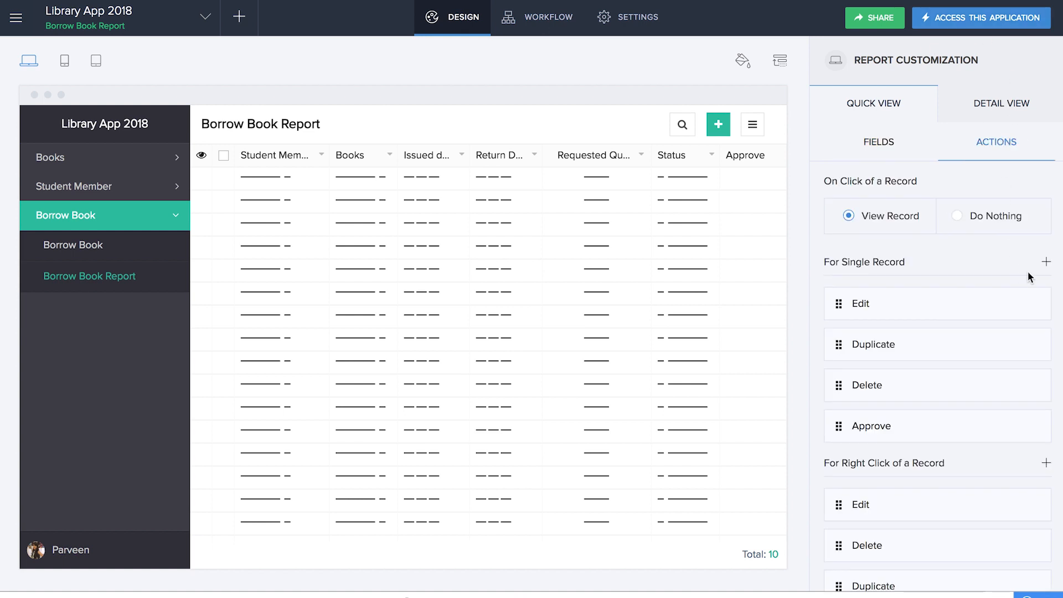
{"action": "left_click", "coordinate": [1029, 302]}
{"action": "left_click_drag", "start_coordinate": [757, 108], "coordinate": [570, 108]}
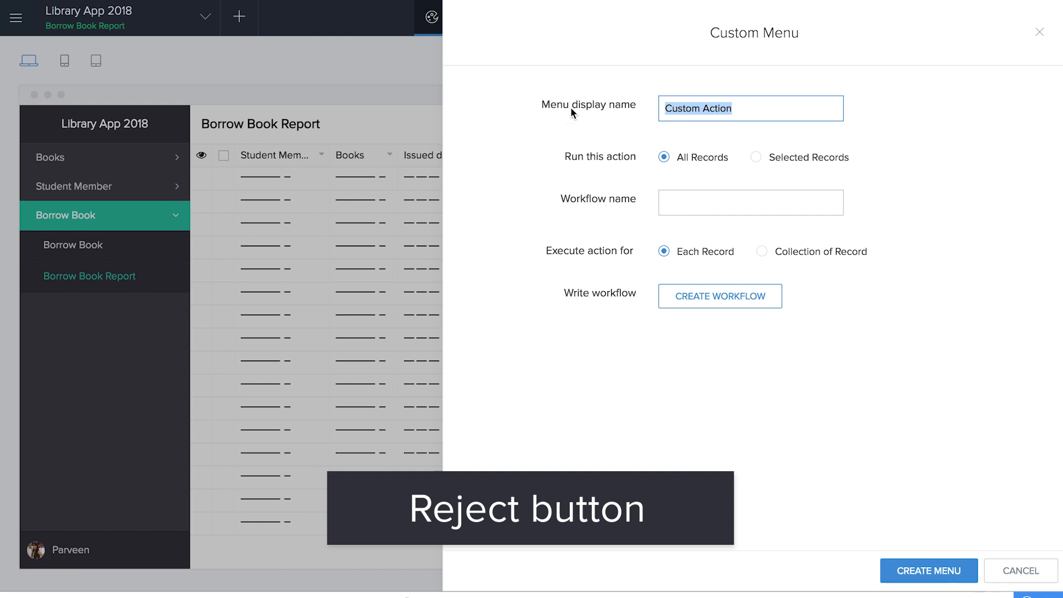
{"action": "type", "text": "Reject"}
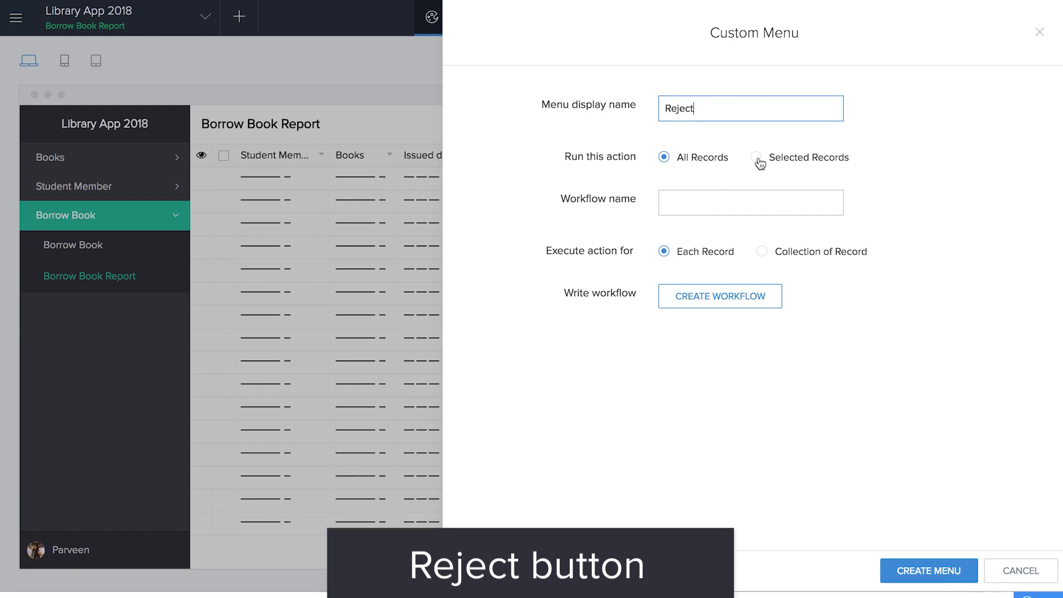
{"action": "left_click", "coordinate": [757, 157]}
{"action": "left_click", "coordinate": [588, 238]}
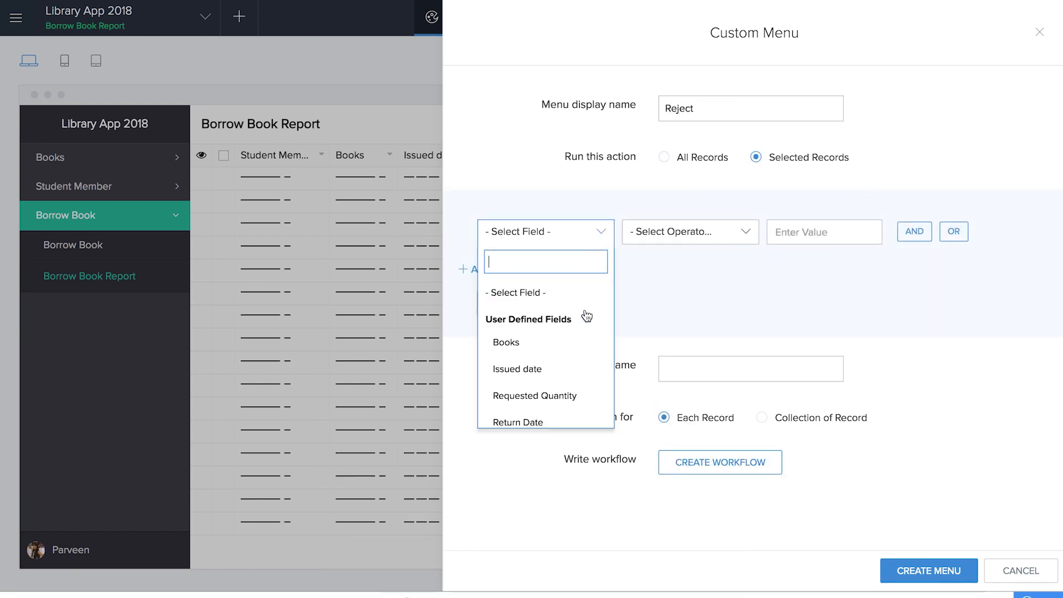
{"action": "scroll", "coordinate": [562, 389], "scroll_direction": "down", "scroll_amount": 2}
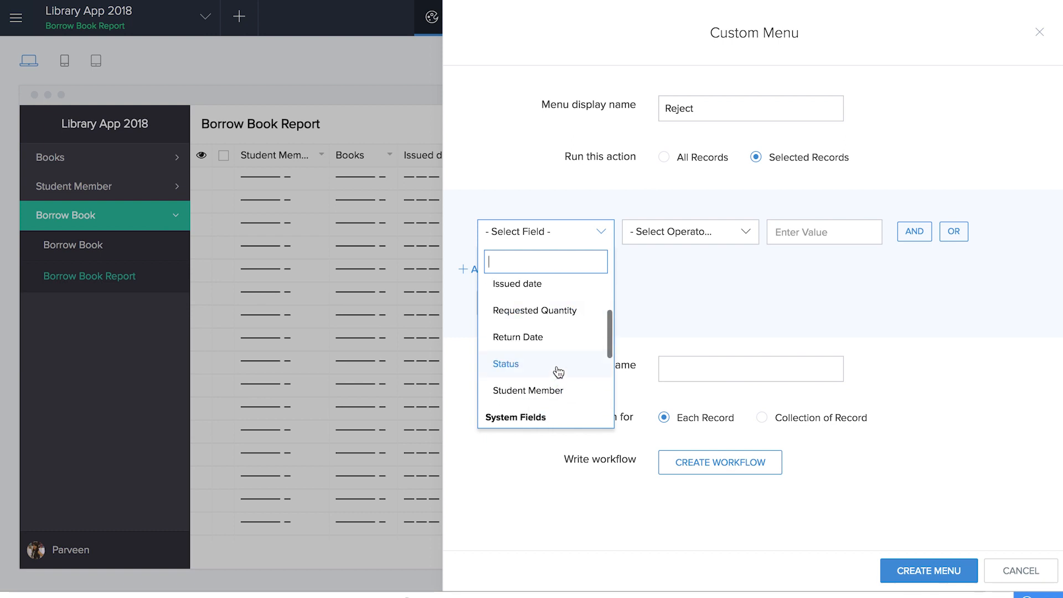
{"action": "left_click", "coordinate": [557, 368]}
{"action": "left_click", "coordinate": [707, 321]}
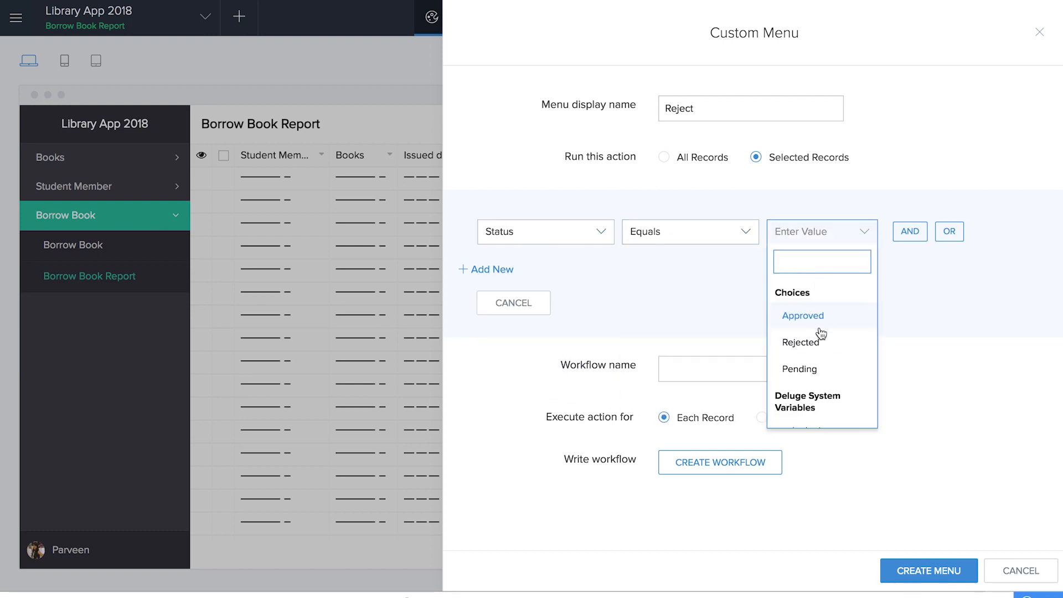
{"action": "left_click", "coordinate": [819, 369]}
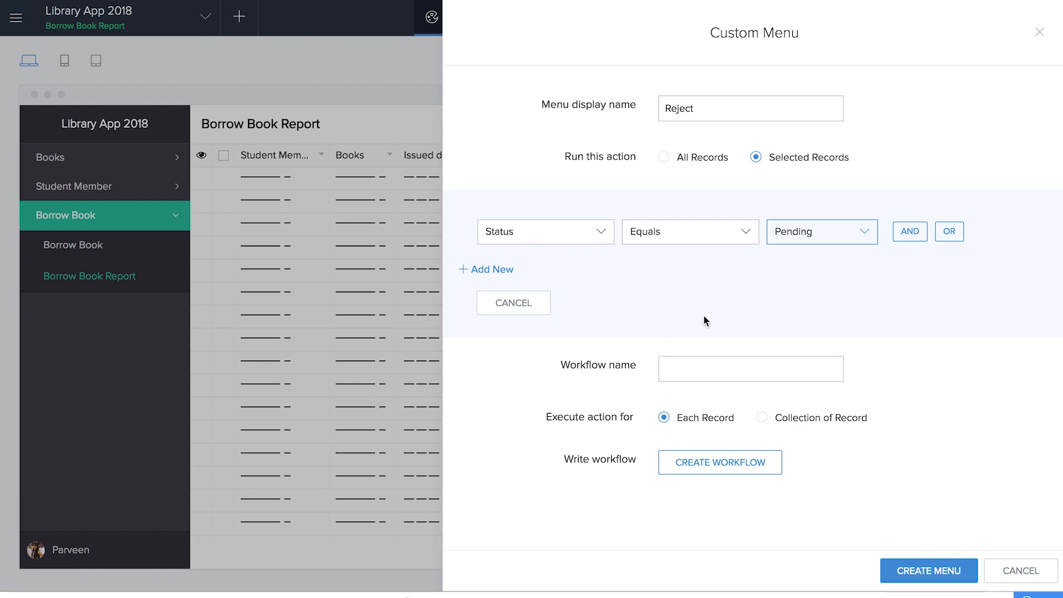
- Create a workflow named Reject behind the action
{"action": "left_click", "coordinate": [703, 363]}
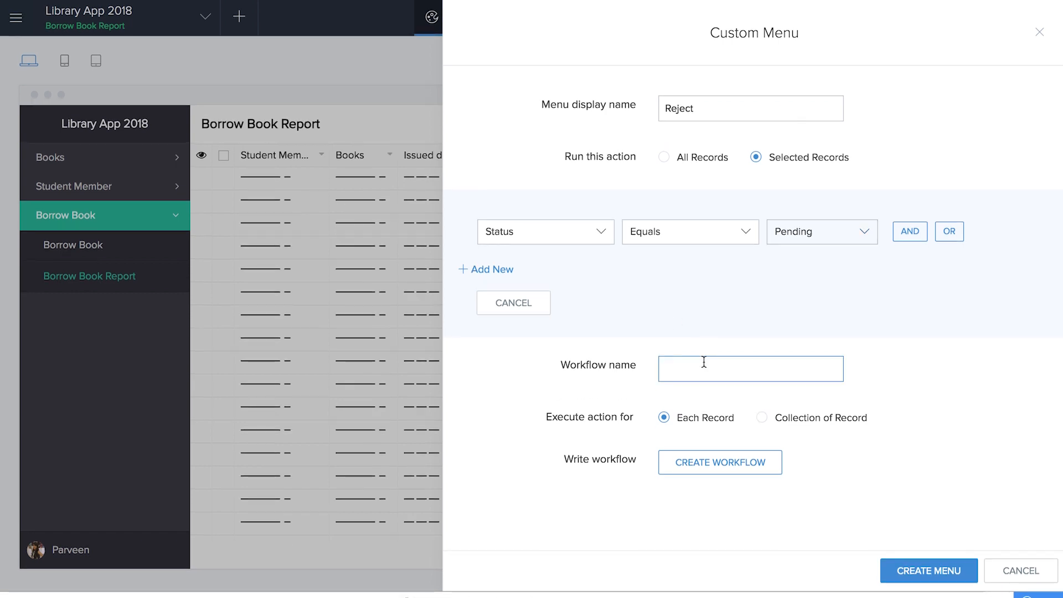
{"action": "type", "text": "Reject"}
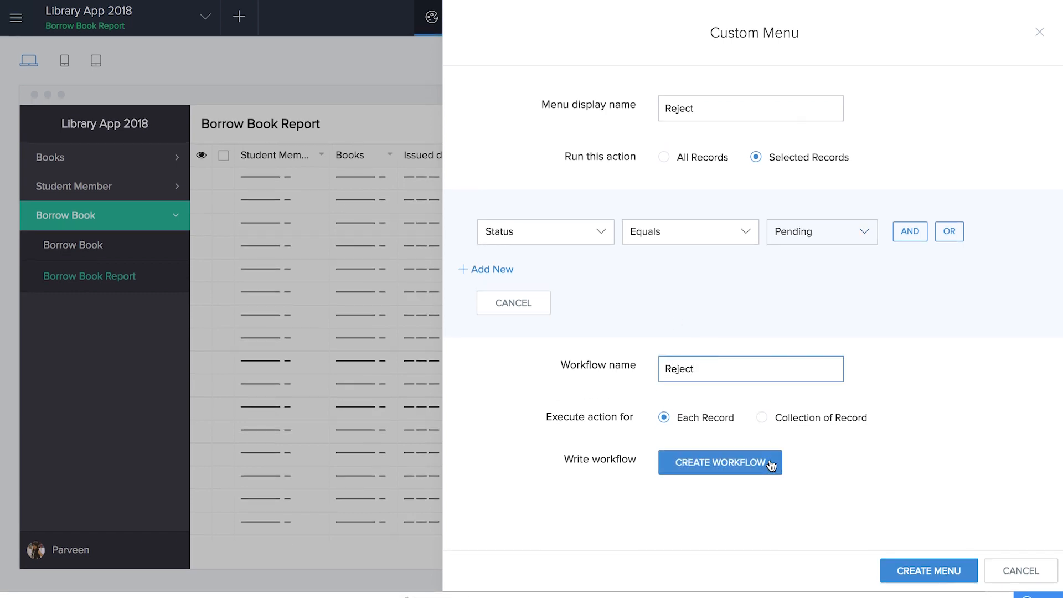
{"action": "left_click", "coordinate": [770, 466]}
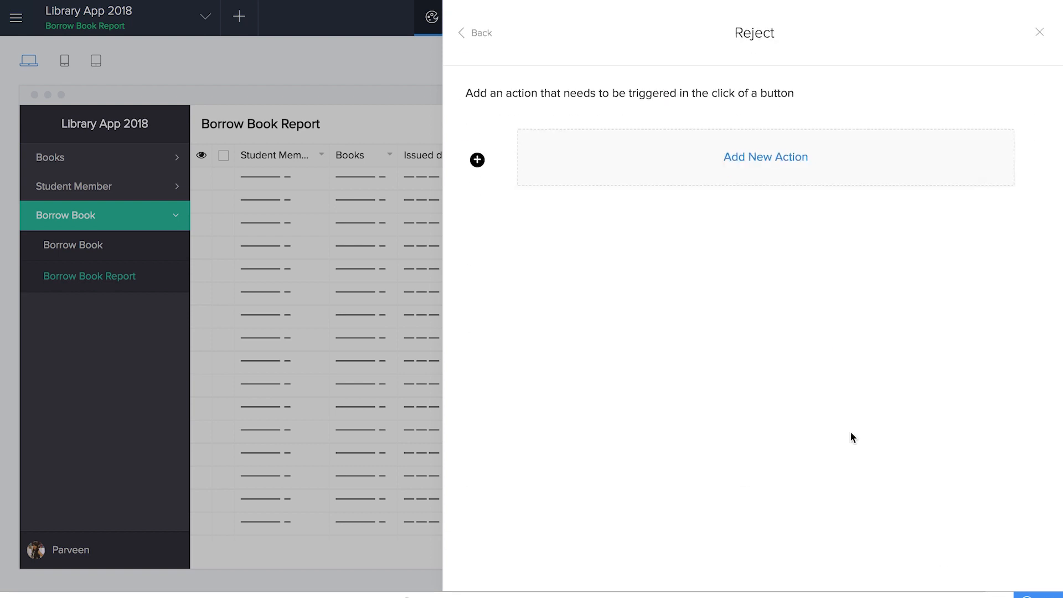
- Start a scratch custom action whose first line sets input.Status to "Rejected"
{"action": "left_click", "coordinate": [772, 157]}
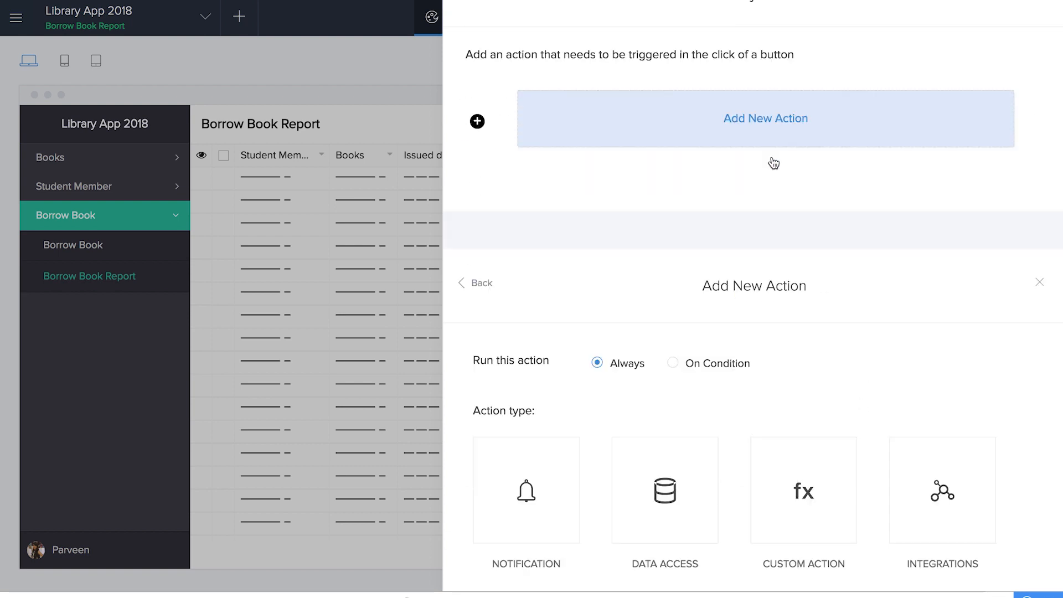
{"action": "left_click", "coordinate": [799, 250]}
{"action": "left_click", "coordinate": [544, 273]}
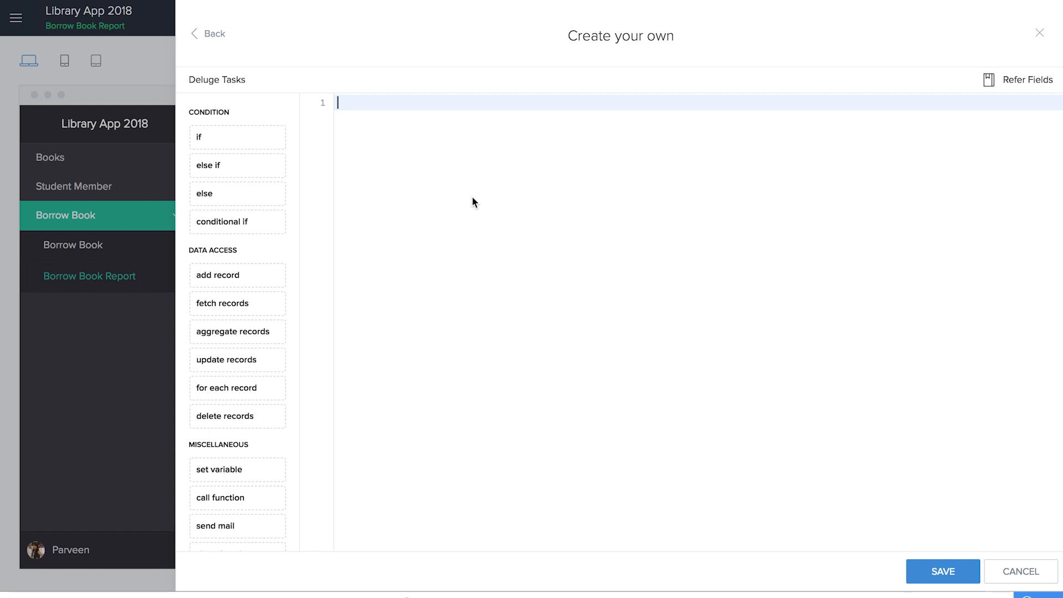
{"action": "type", "text": "input.Status = \"Rejected\";"}
{"action": "key", "text": "Return"}
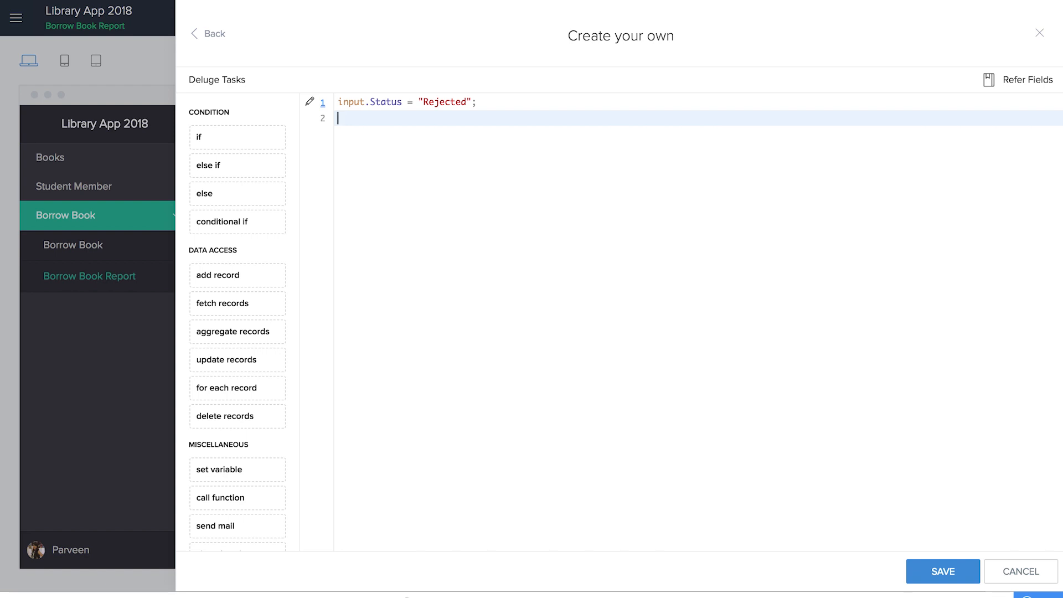
- Store the Email of the Student_Member matching input.Student_Member in member_email, then add a sendmail block
{"action": "left_click_drag", "start_coordinate": [233, 304], "coordinate": [496, 205]}
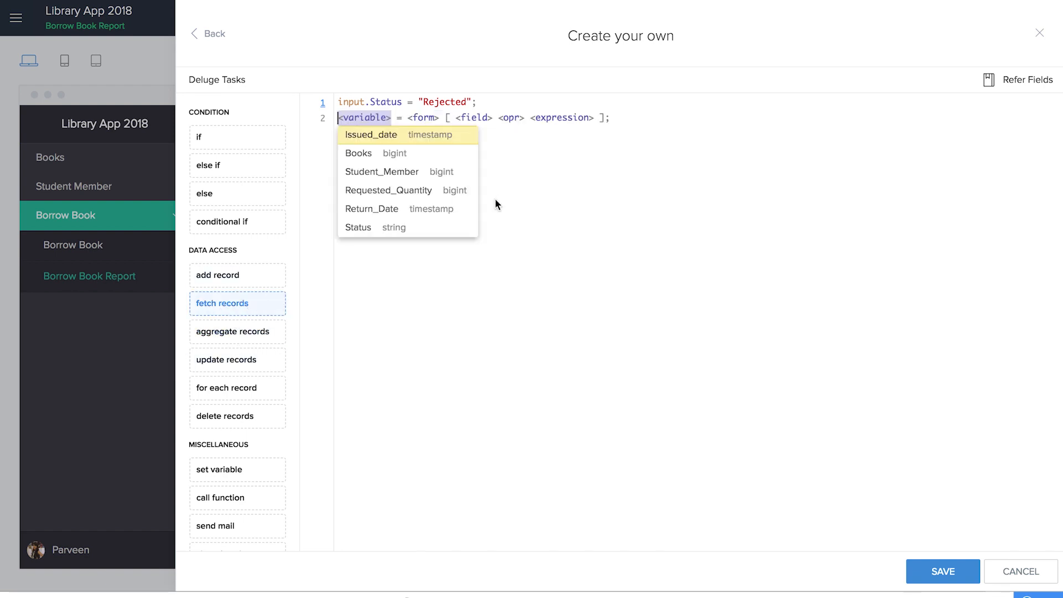
{"action": "type", "text": "member_email"}
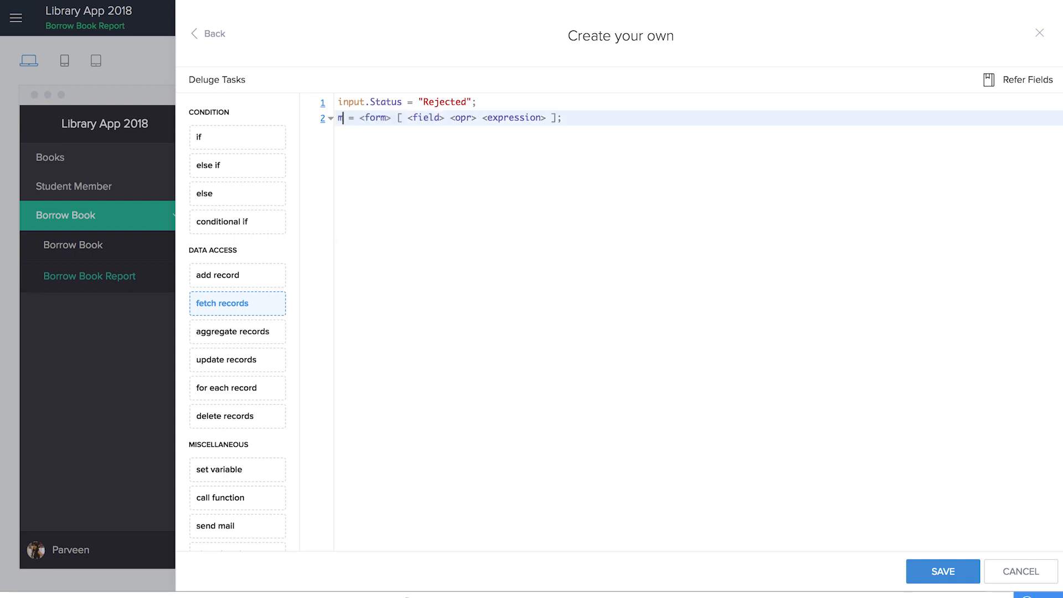
{"action": "key", "text": "Tab"}
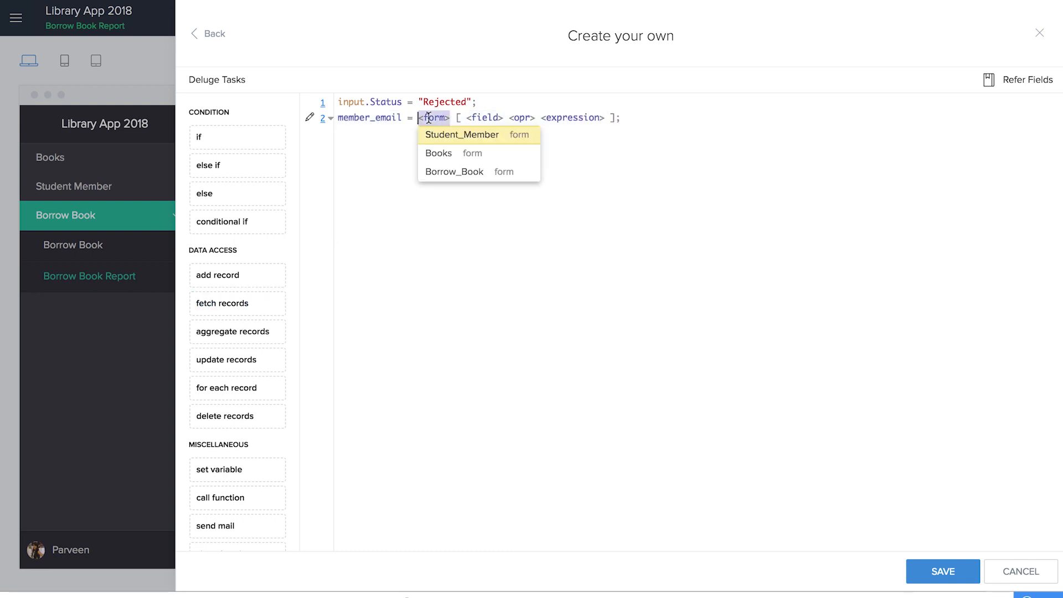
{"action": "left_click", "coordinate": [451, 133]}
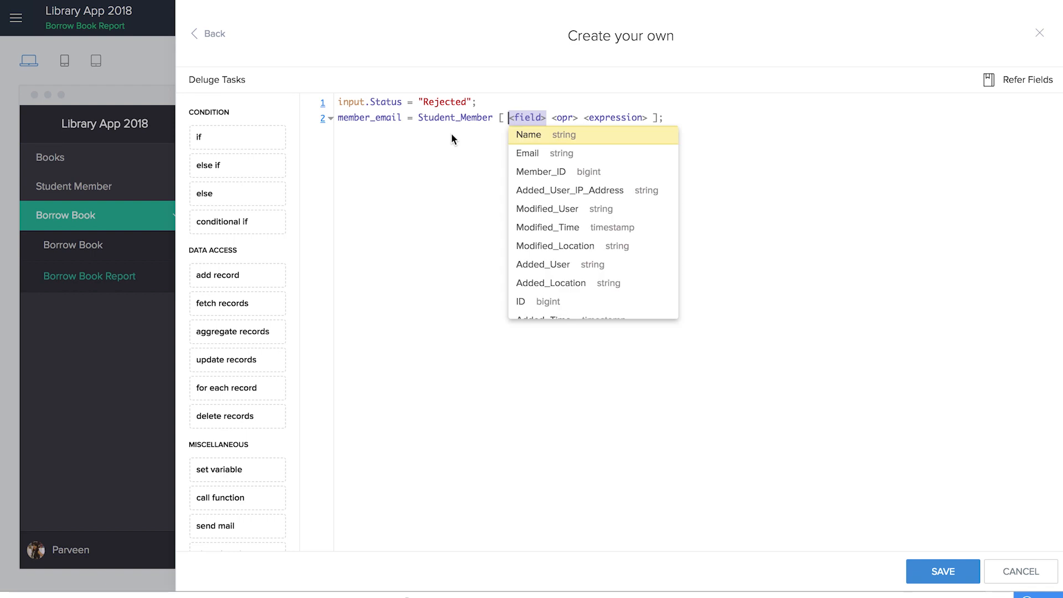
{"action": "left_click", "coordinate": [521, 302]}
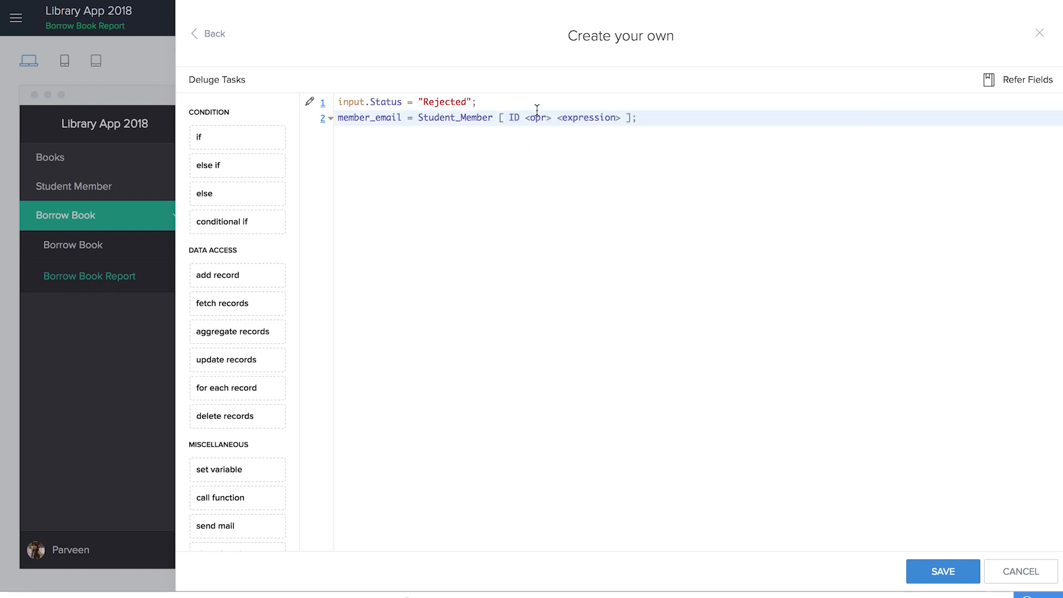
{"action": "key", "text": "Tab"}
{"action": "left_click", "coordinate": [540, 136]}
{"action": "type", "text": "input."}
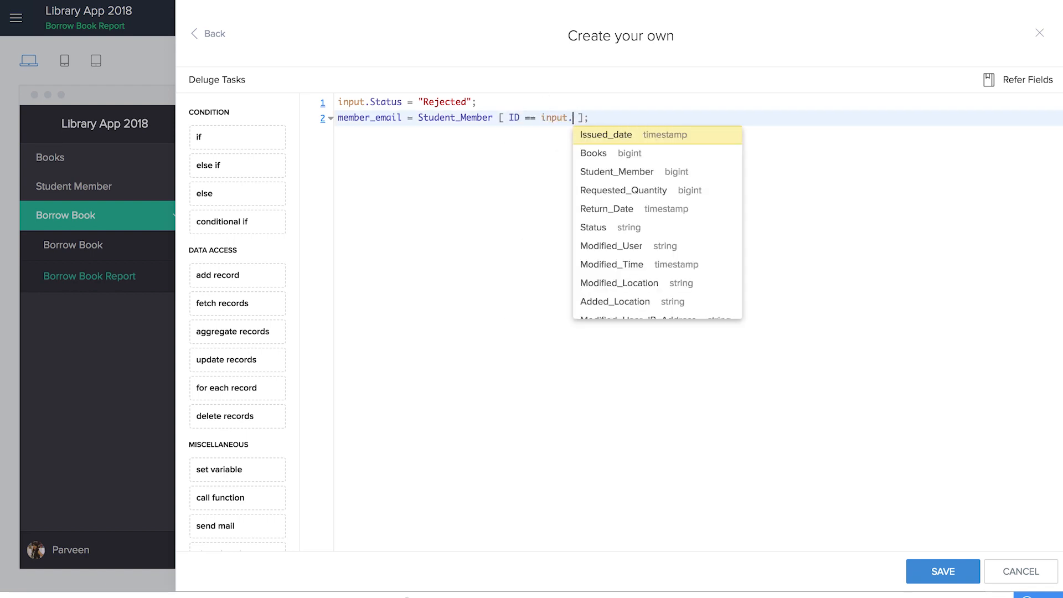
{"action": "left_click", "coordinate": [620, 171]}
{"action": "type", "text": "."}
{"action": "left_click", "coordinate": [698, 288]}
{"action": "key", "text": "Return"}
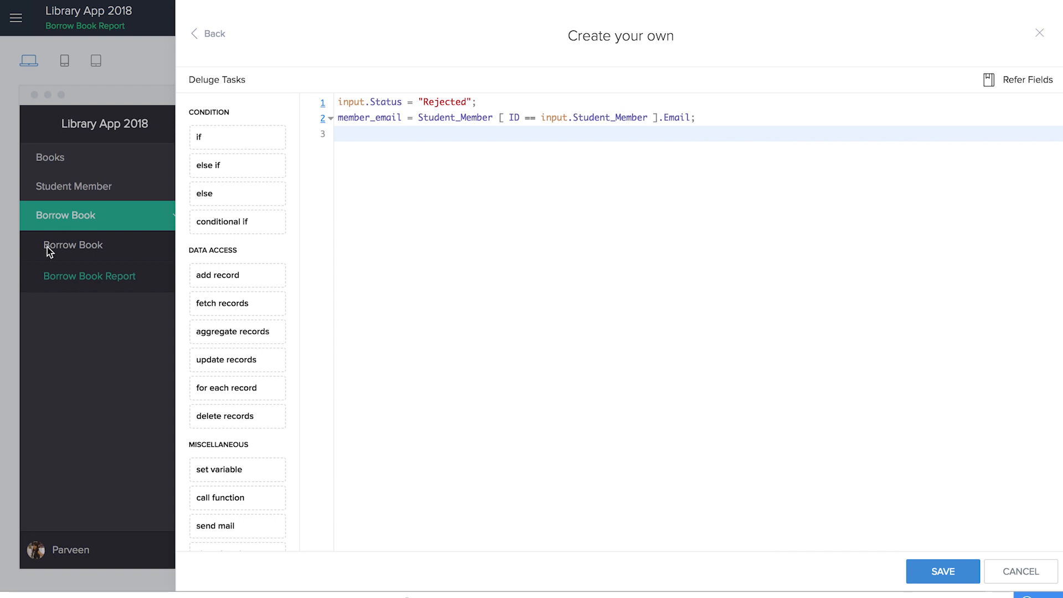
{"action": "left_click_drag", "start_coordinate": [224, 524], "coordinate": [386, 439]}
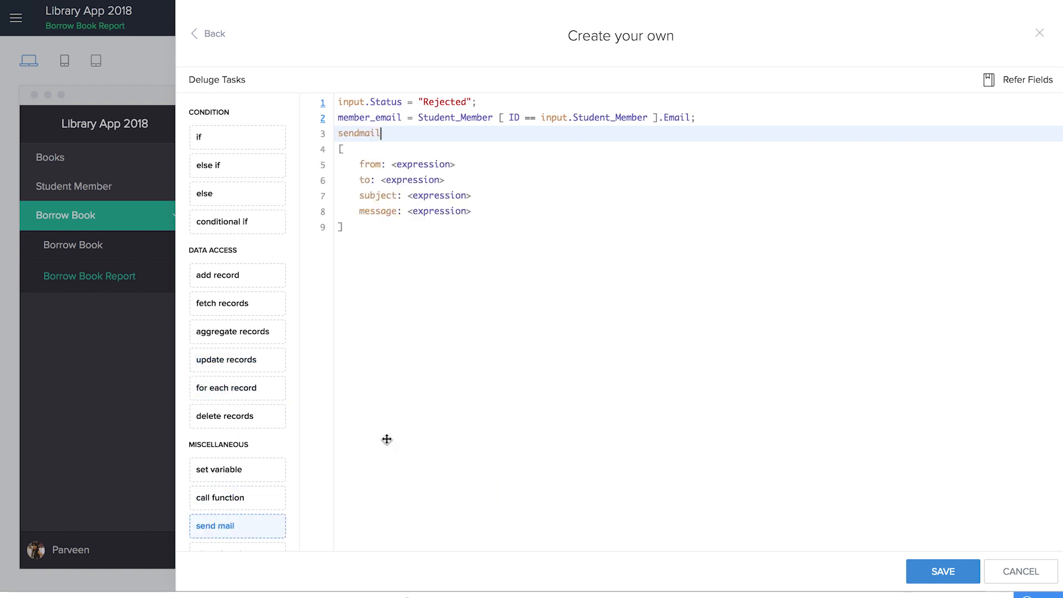
- Send from zoho.adminuserid to member_email with subject "The book you requested is currently unavailable"
{"action": "left_click", "coordinate": [404, 164]}
{"action": "type", "text": "zoho.adminus"}
{"action": "left_click", "coordinate": [446, 233]}
{"action": "left_click", "coordinate": [423, 180]}
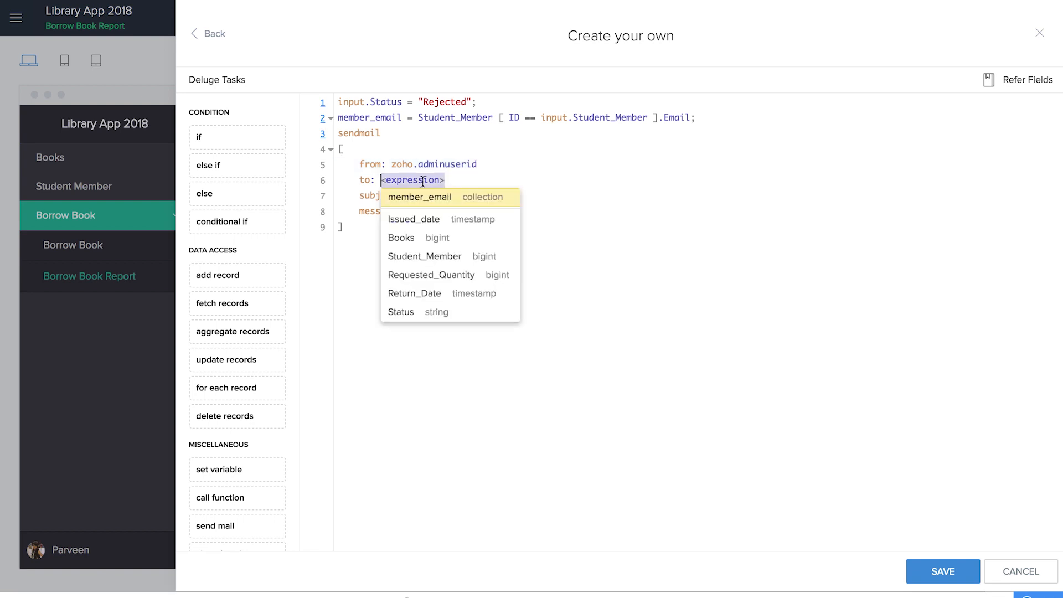
{"action": "left_click", "coordinate": [437, 212]}
{"action": "left_click", "coordinate": [424, 196]}
{"action": "type", "text": "\""}
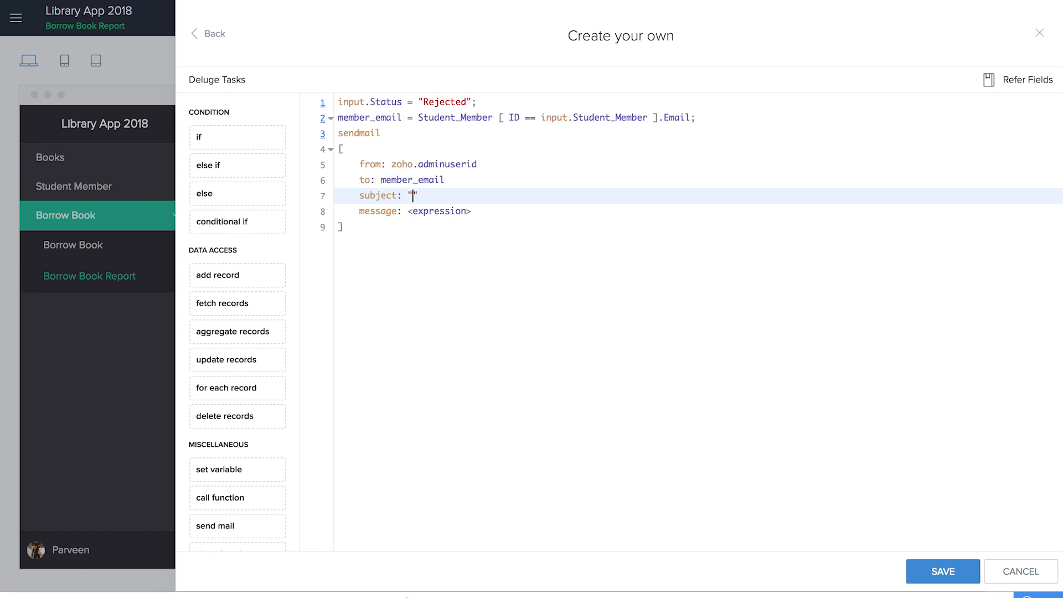
{"action": "type", "text": "The book"}
{"action": "type", "text": "you requested is "}
{"action": "type", "text": "currently unavailable"}
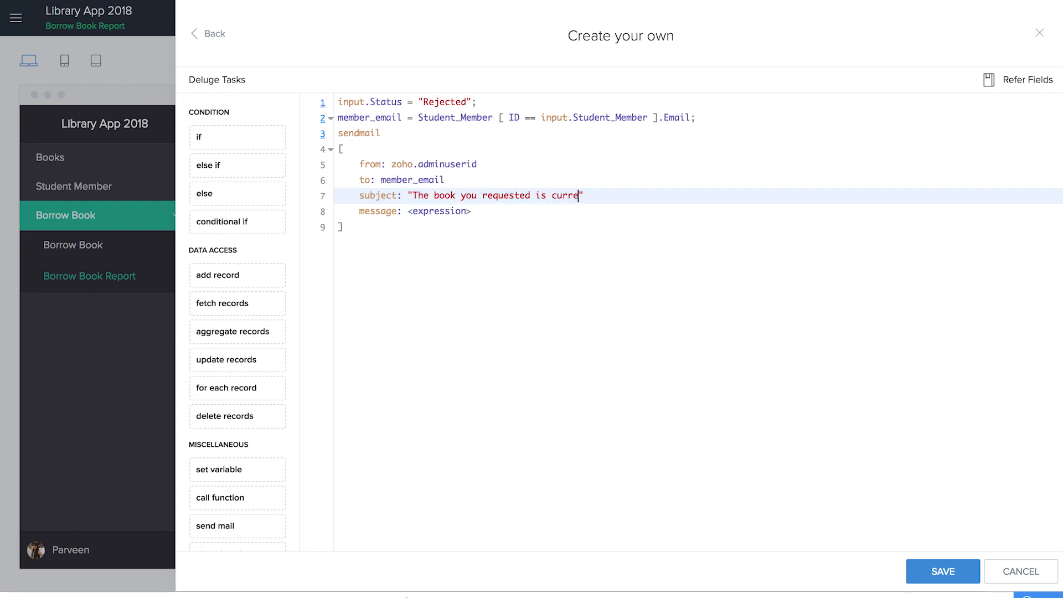
- Write the message "Please select the resource " + input.Books + "after a few days"
{"action": "left_click", "coordinate": [474, 213]}
{"action": "type", "text": "\""}
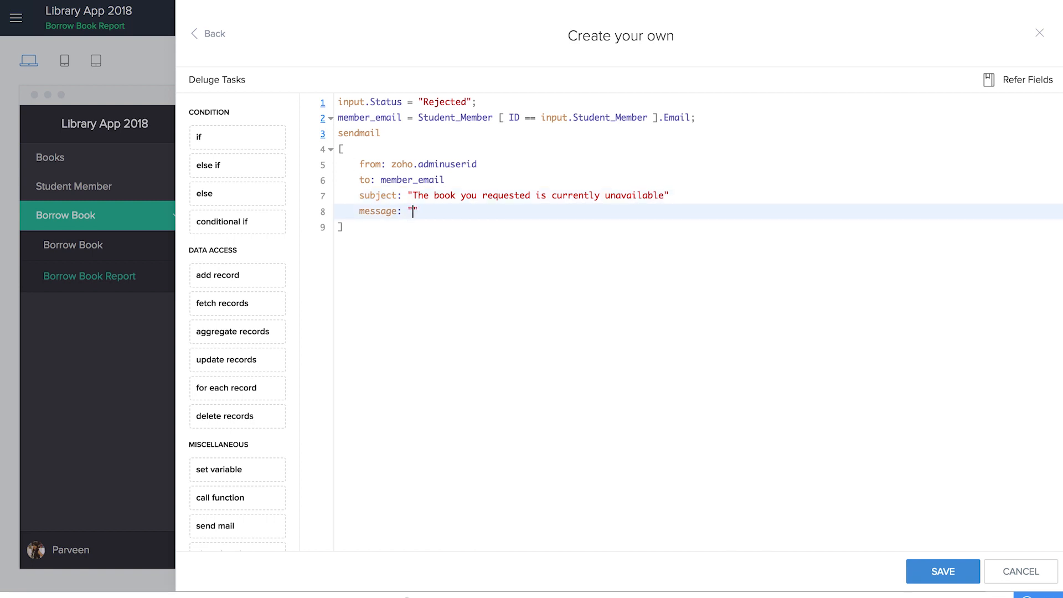
{"action": "type", "text": "Please select the resource \""}
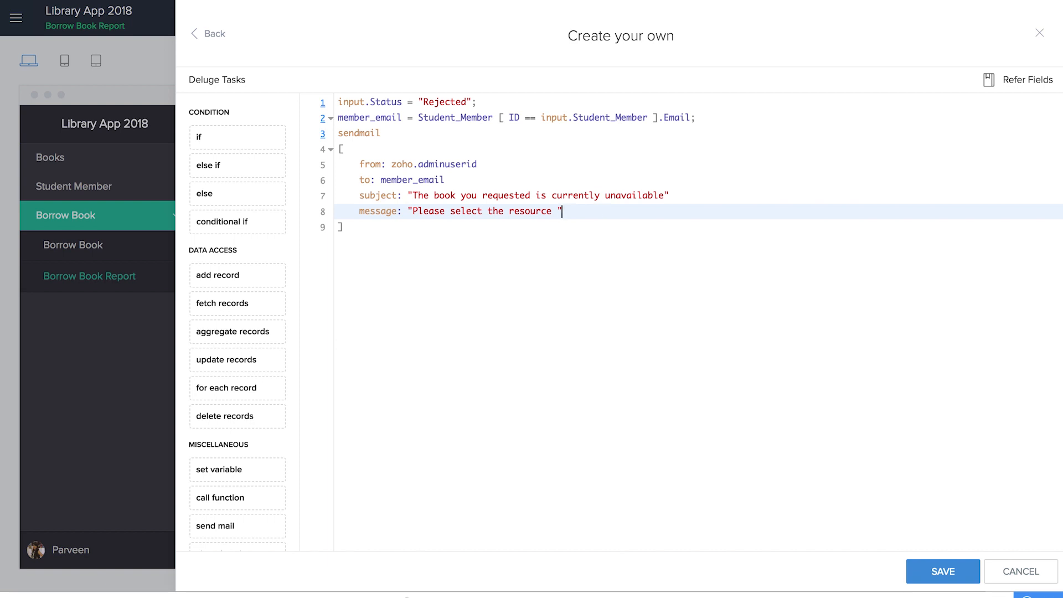
{"action": "type", "text": " + input."}
{"action": "left_click", "coordinate": [649, 250]}
{"action": "type", "text": "+ \"after a few days"}
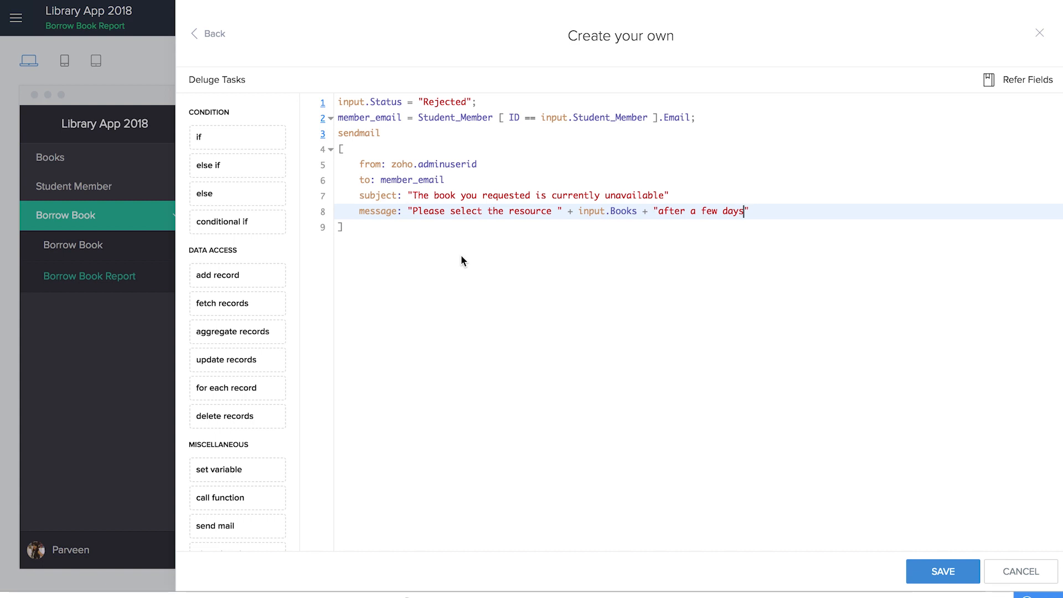
- Save the Reject custom action script and return to the app's design view
{"action": "left_click", "coordinate": [922, 568]}
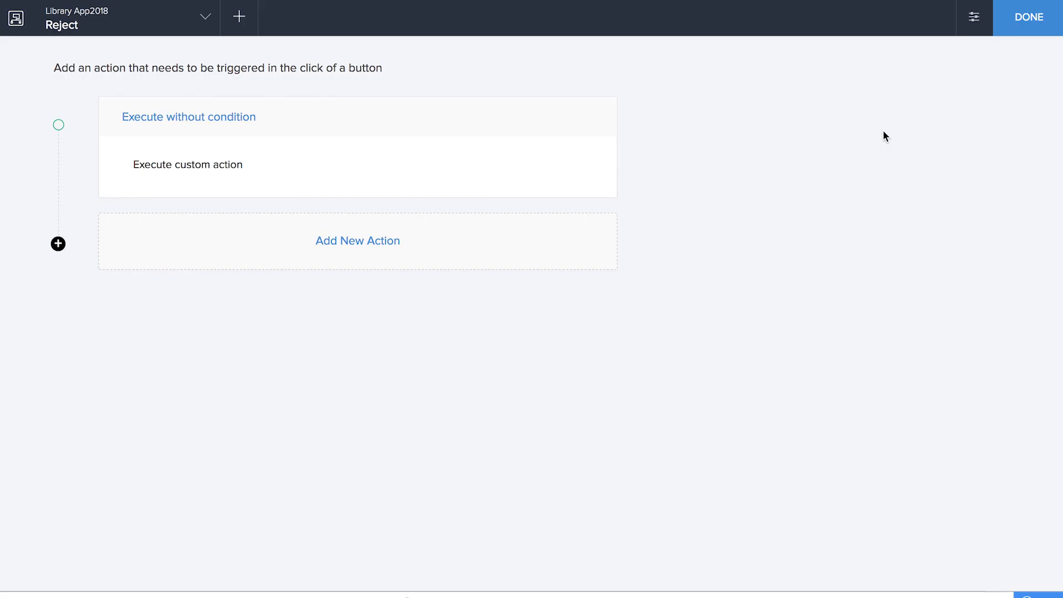
{"action": "left_click", "coordinate": [1022, 17]}
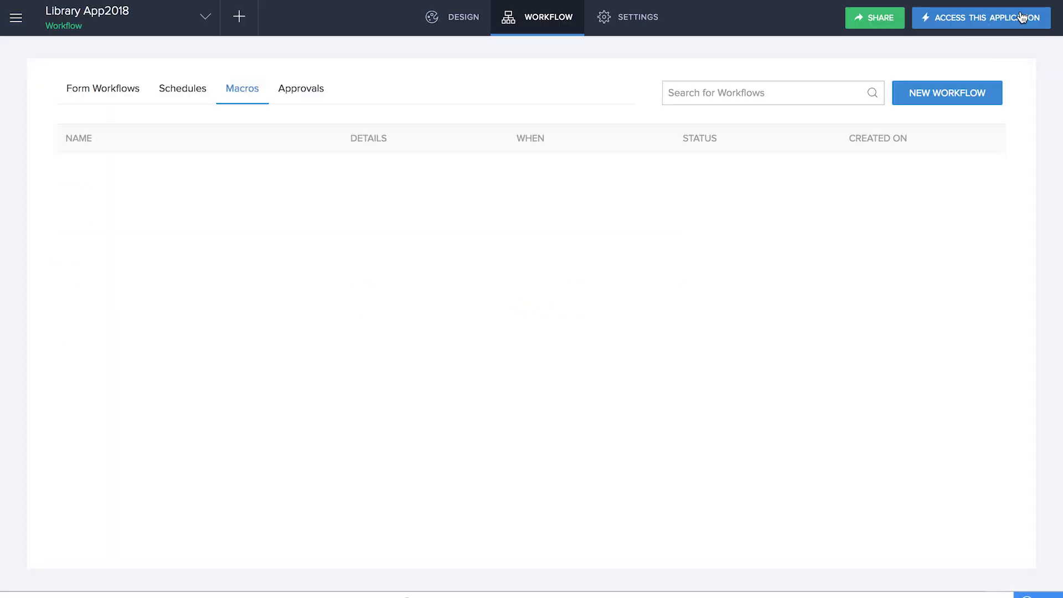
{"action": "left_click", "coordinate": [468, 25]}
- Add the Reject field as a column in the Borrow Form Report, then launch the live app
{"action": "left_click", "coordinate": [107, 274]}
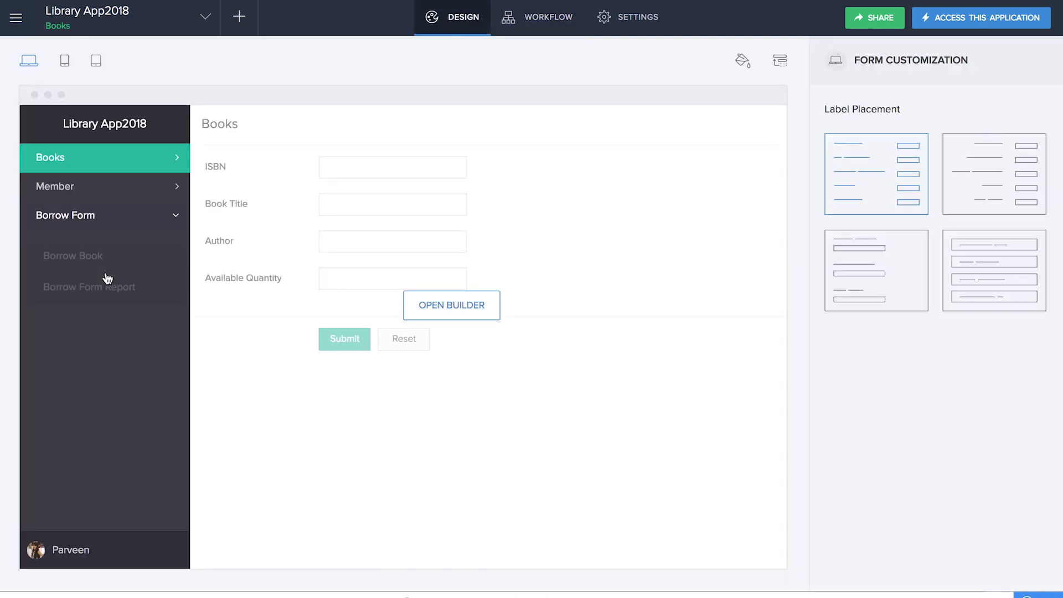
{"action": "left_click", "coordinate": [109, 275]}
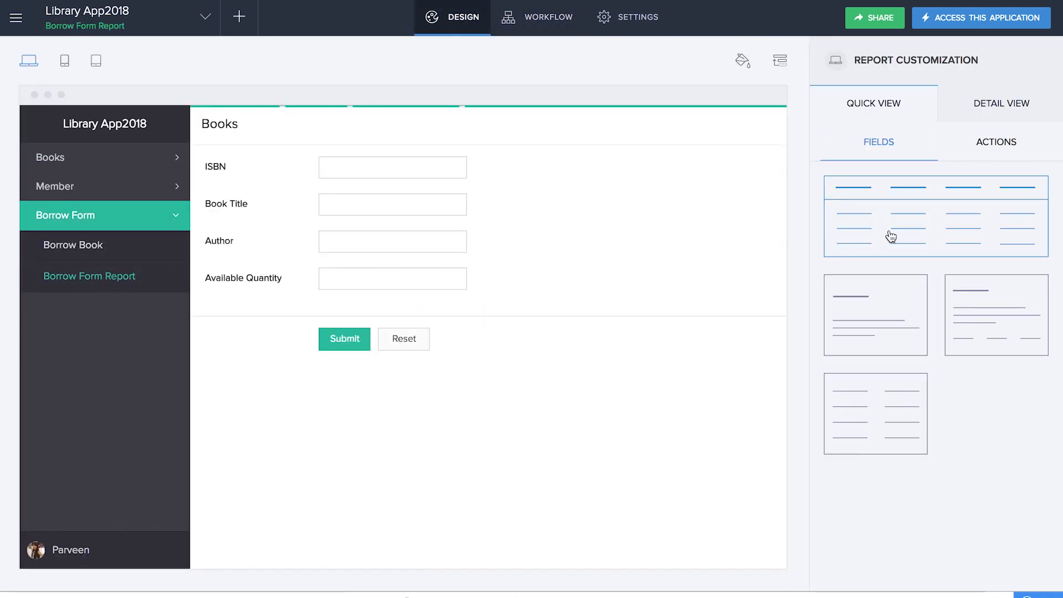
{"action": "left_click", "coordinate": [891, 237]}
{"action": "left_click", "coordinate": [733, 443]}
{"action": "left_click", "coordinate": [648, 415]}
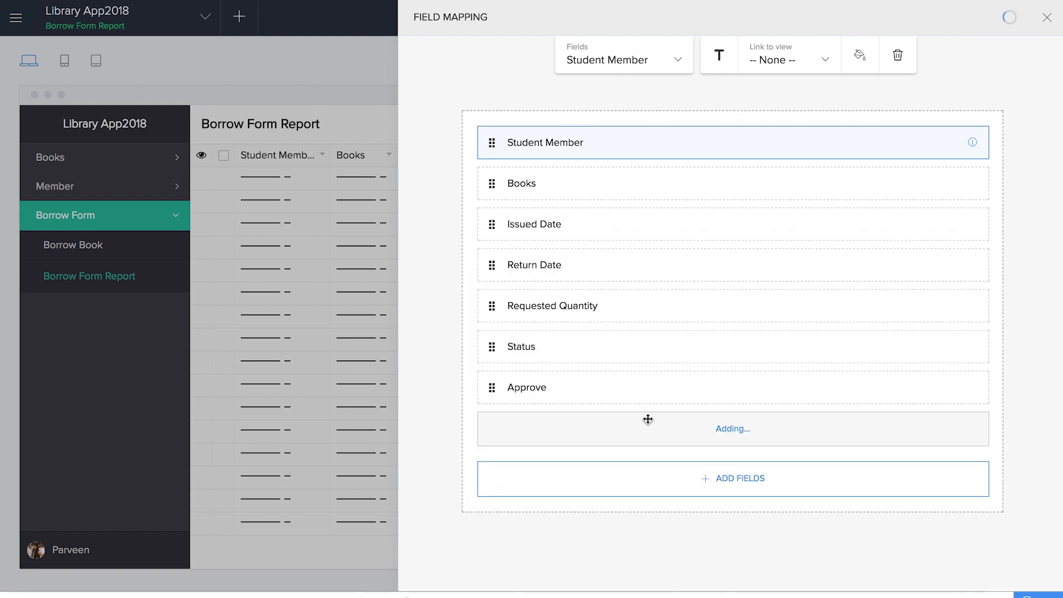
{"action": "left_click", "coordinate": [1047, 18]}
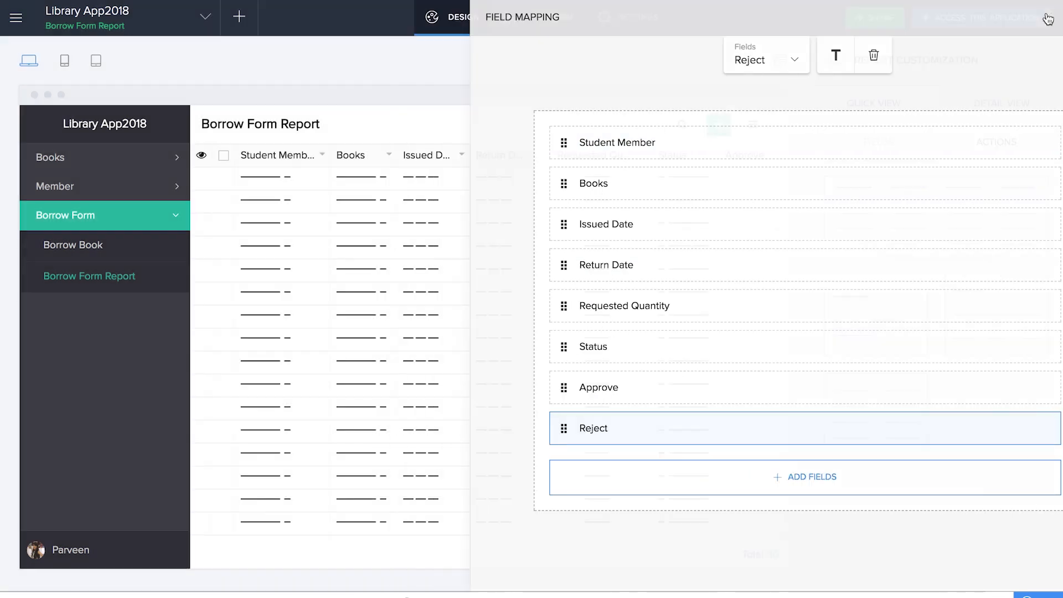
{"action": "left_click", "coordinate": [978, 28]}
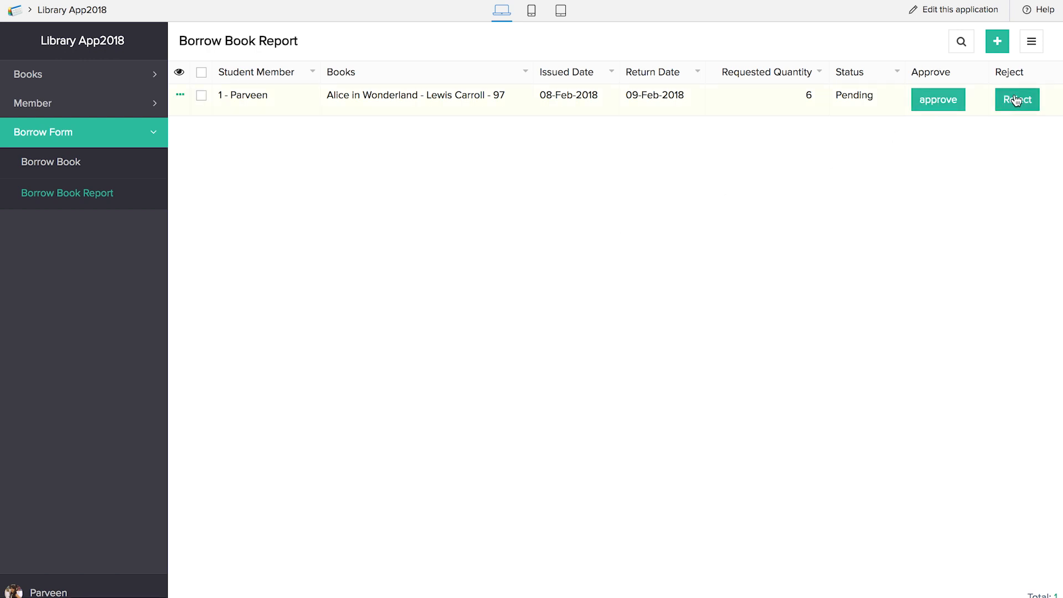
- Approve the pending Alice in Wonderland request and confirm its available quantity dropped to 91
{"action": "left_click", "coordinate": [950, 111]}
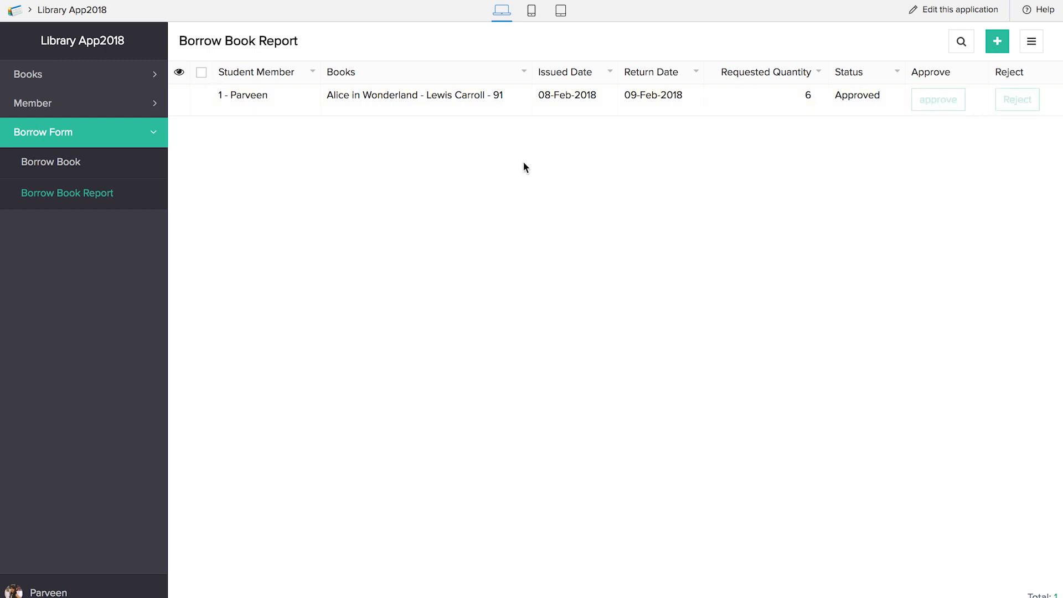
{"action": "left_click", "coordinate": [72, 72]}
{"action": "left_click", "coordinate": [88, 135]}
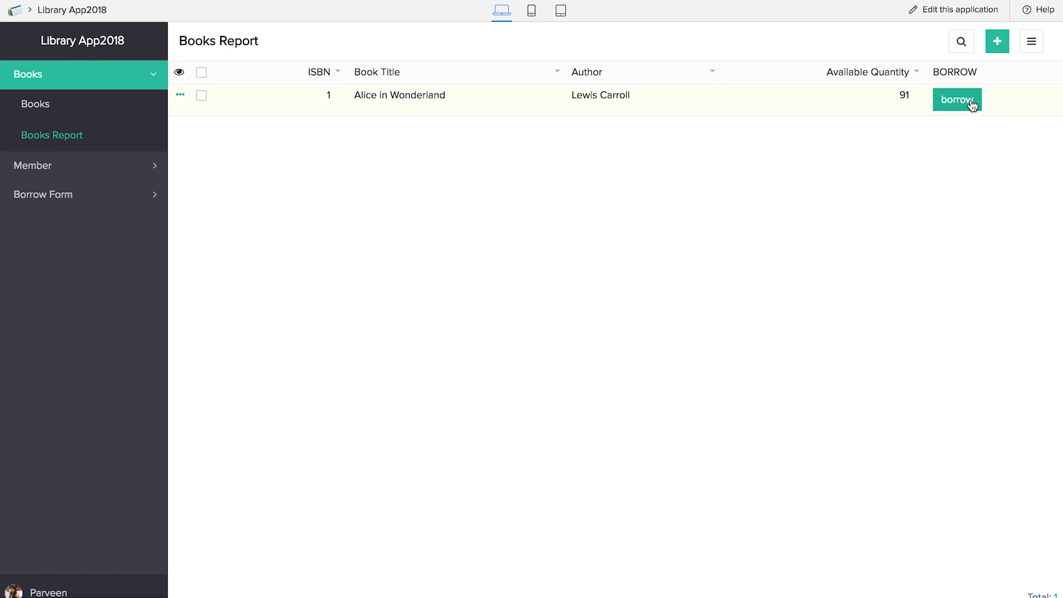
{"action": "left_click", "coordinate": [36, 206]}
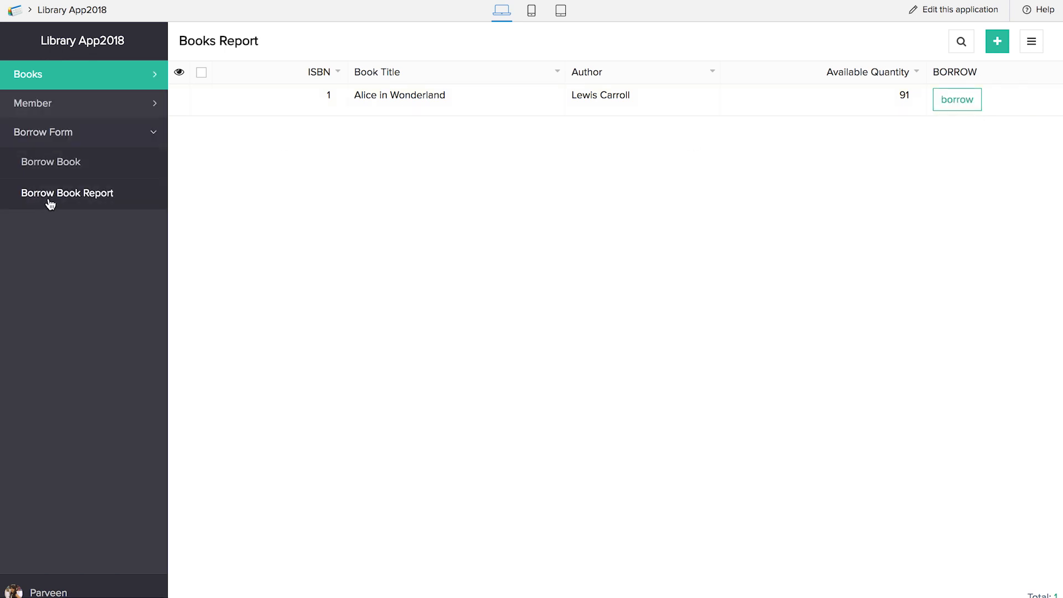
{"action": "left_click", "coordinate": [50, 199]}
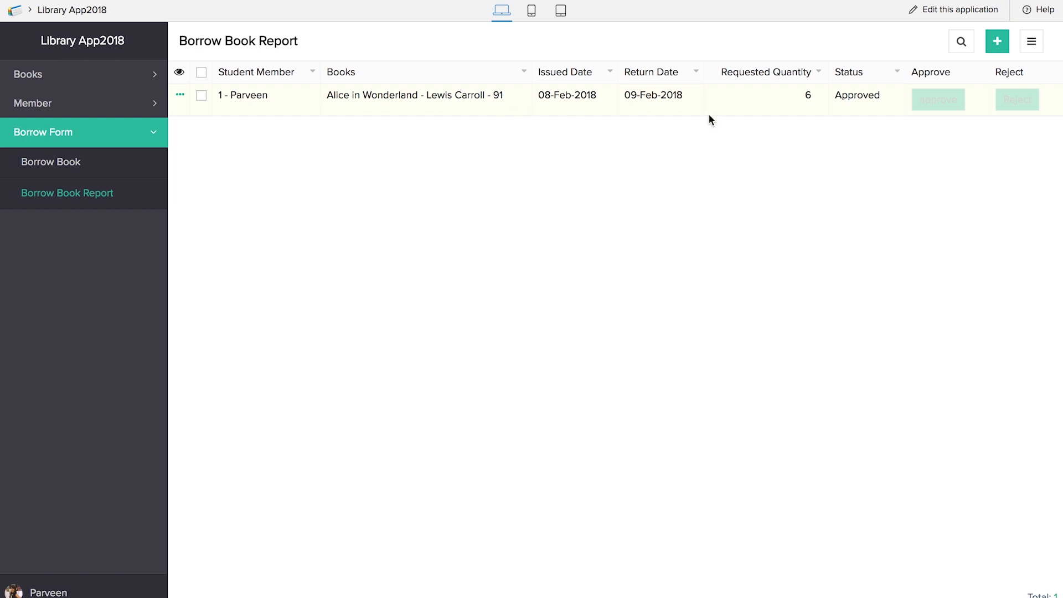
- Open Zoho Mail in a new tab and read the newest approval email (return date 09-Feb-2018)
{"action": "left_click", "coordinate": [243, 0]}
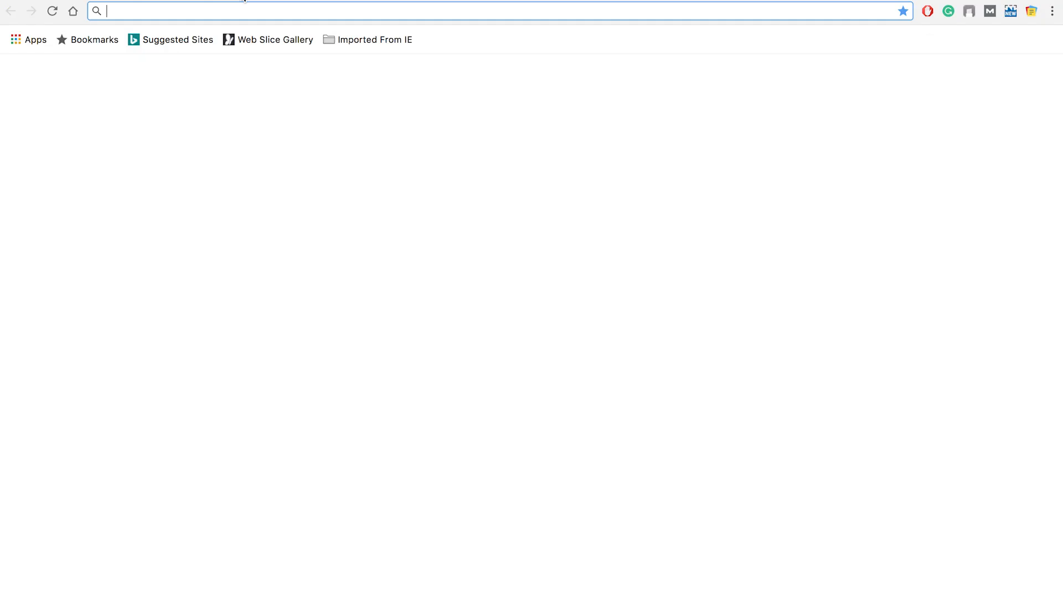
{"action": "type", "text": "mail.zoho.com"}
{"action": "key", "text": "Return"}
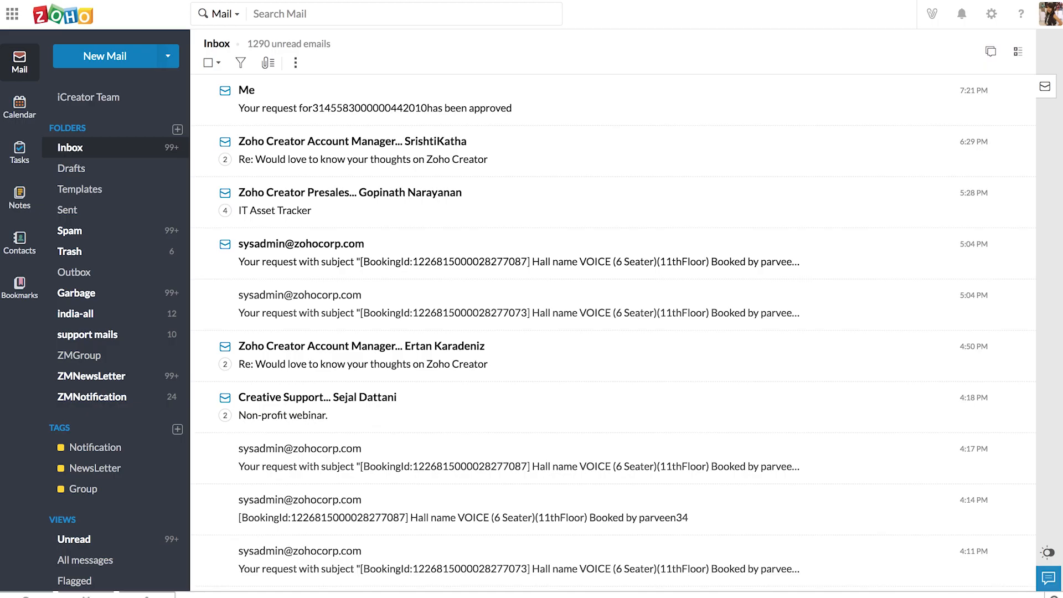
{"action": "left_click", "coordinate": [363, 102]}
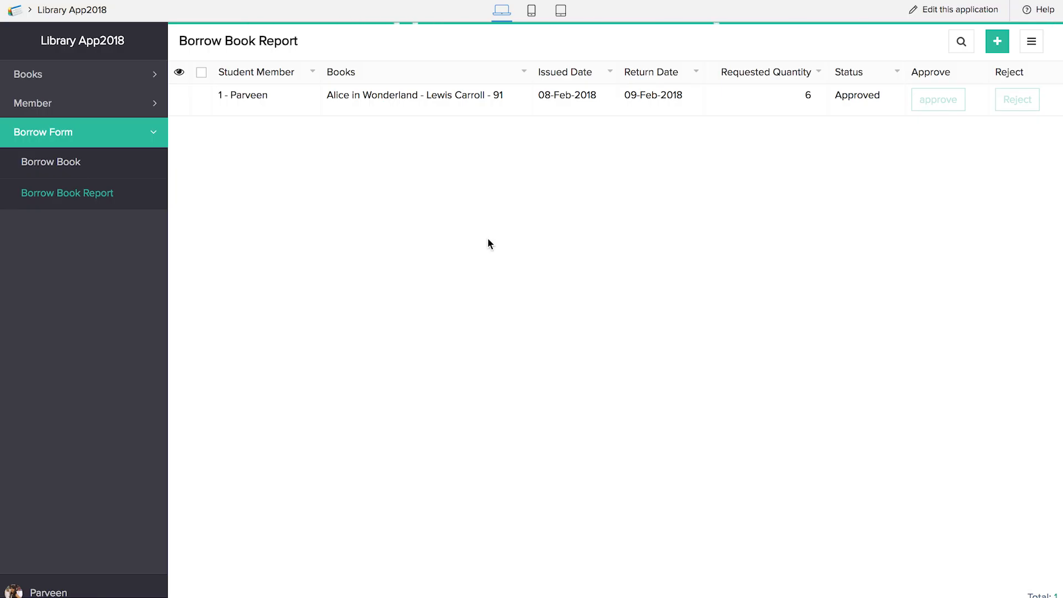
- Change the approve macro's line 9 subject to input.Books.Book_Title and save the script
{"action": "key", "text": "super+r"}
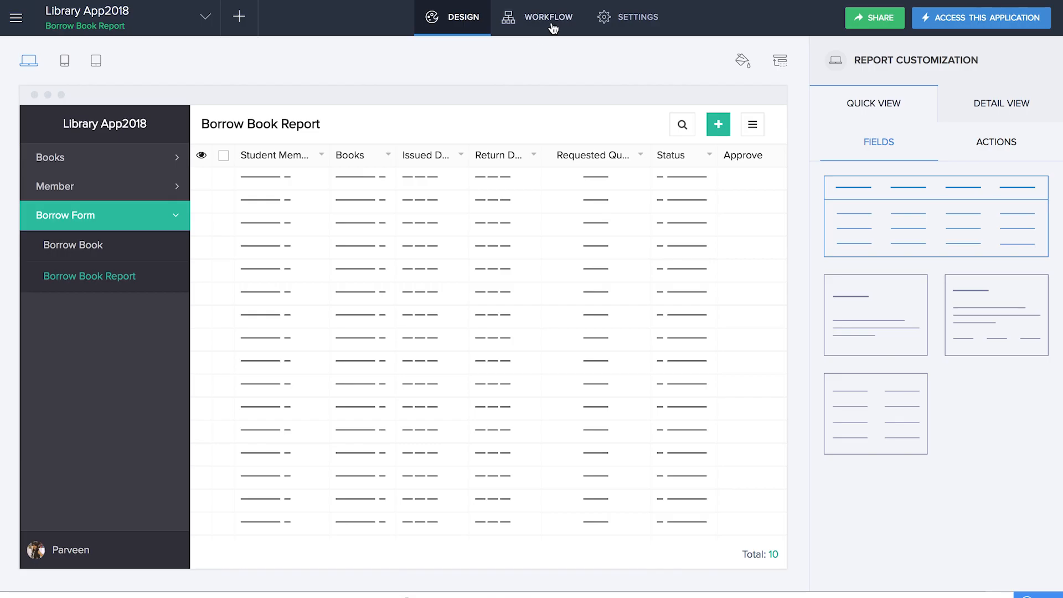
{"action": "left_click", "coordinate": [540, 17]}
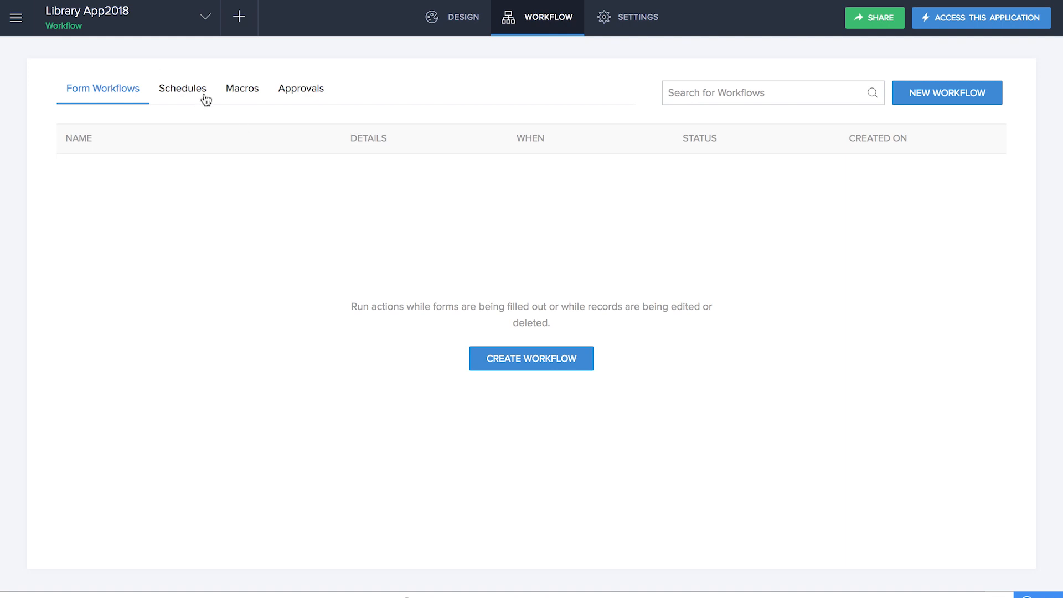
{"action": "left_click", "coordinate": [230, 98]}
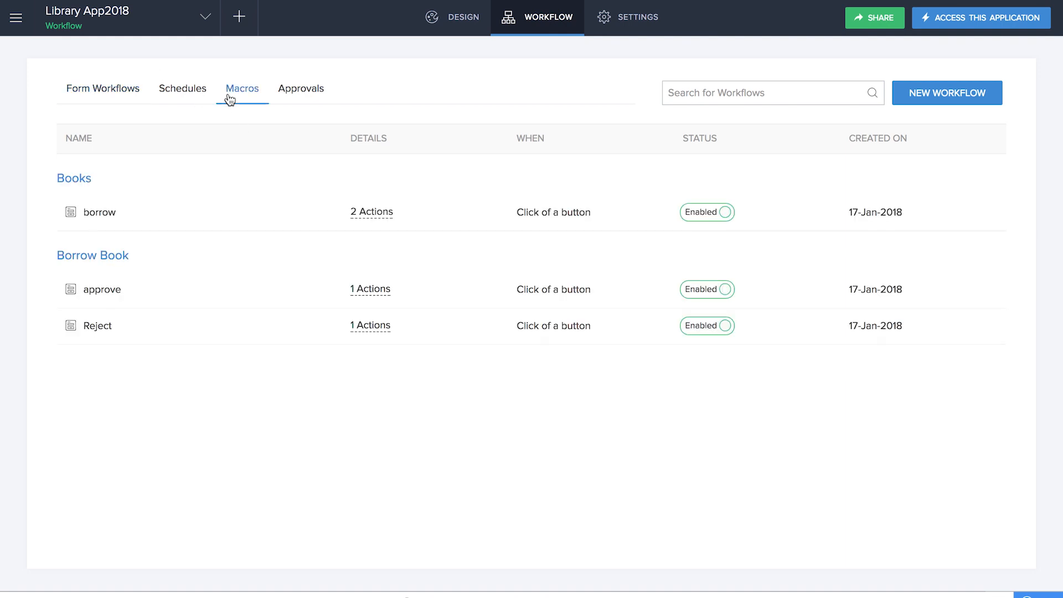
{"action": "left_click", "coordinate": [99, 292]}
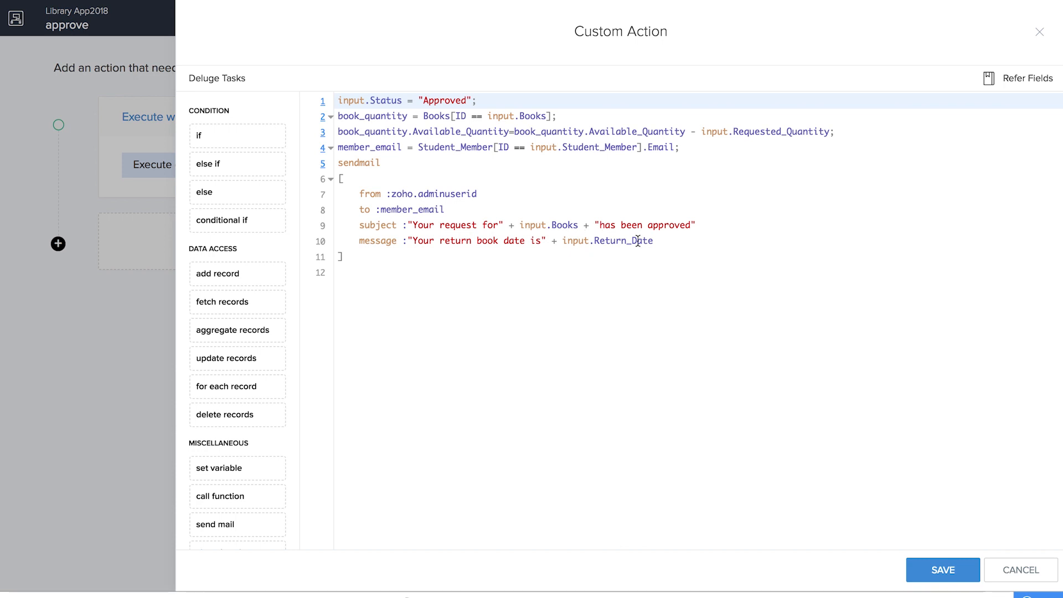
{"action": "left_click", "coordinate": [579, 225]}
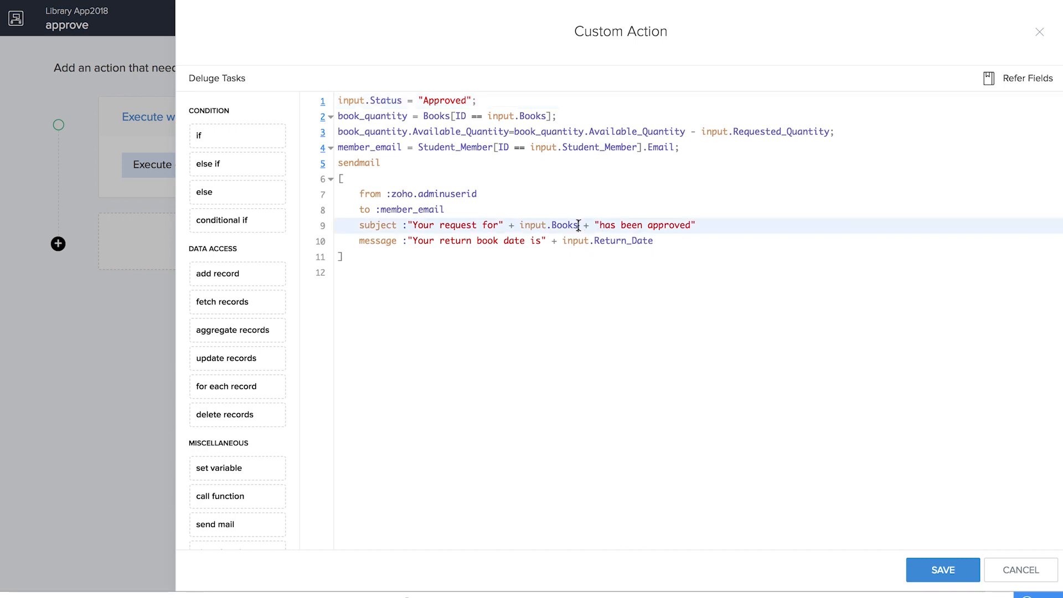
{"action": "type", "text": "."}
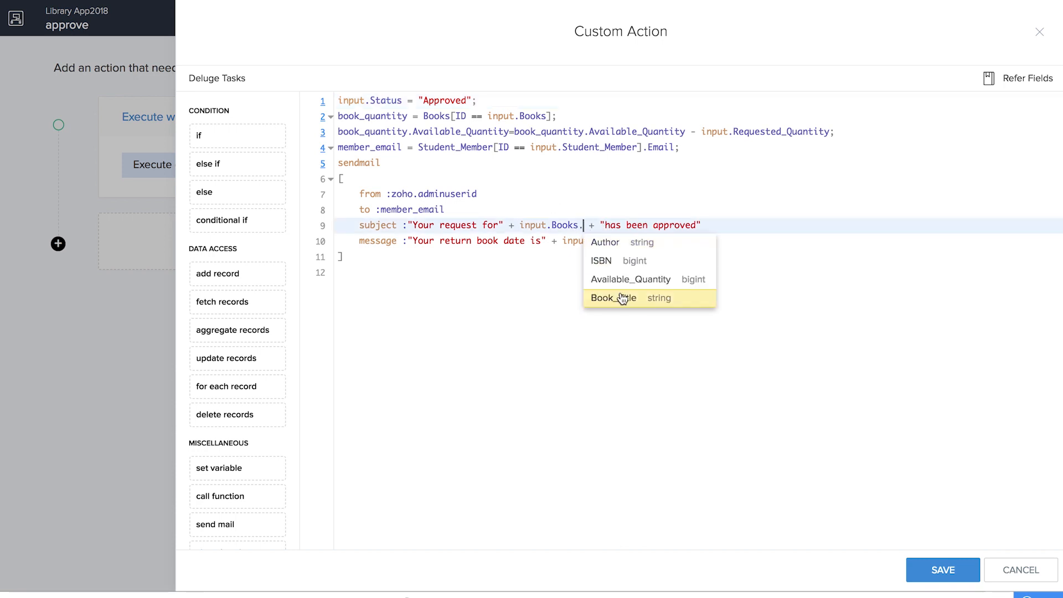
{"action": "left_click", "coordinate": [622, 297]}
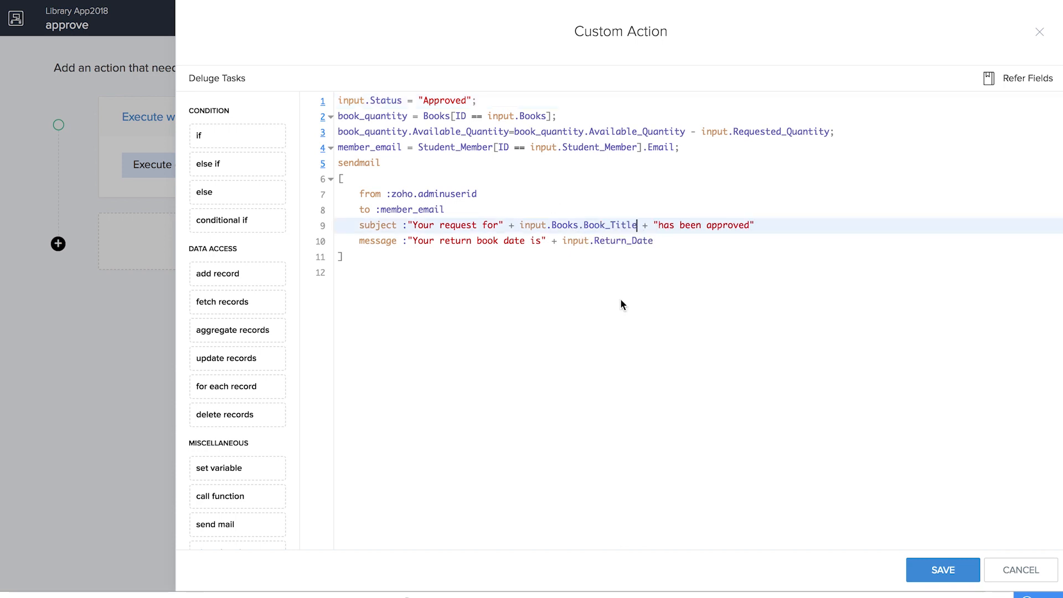
{"action": "left_click", "coordinate": [941, 570]}
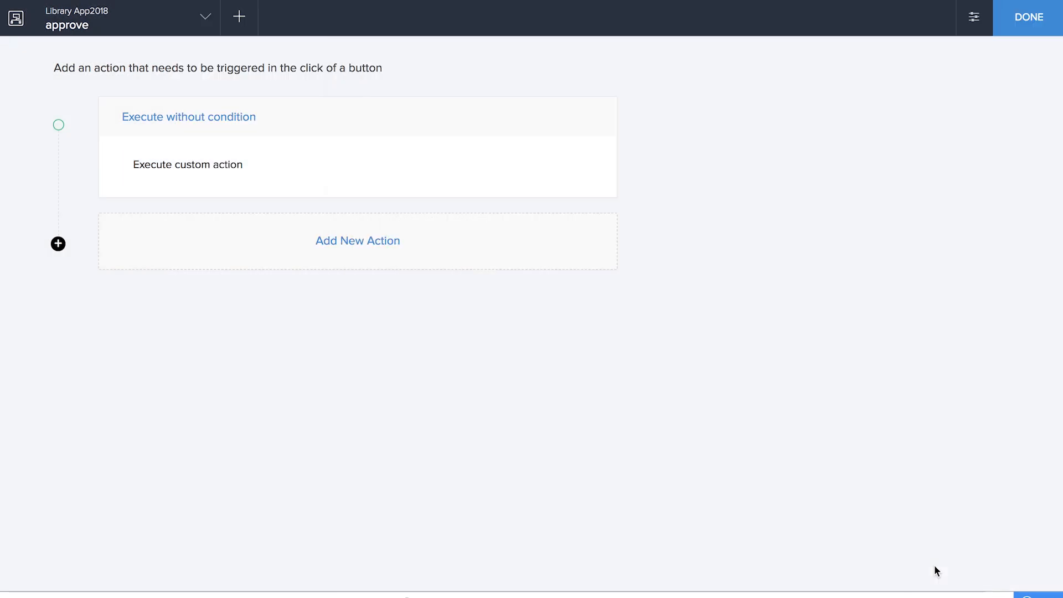
{"action": "left_click", "coordinate": [1025, 25]}
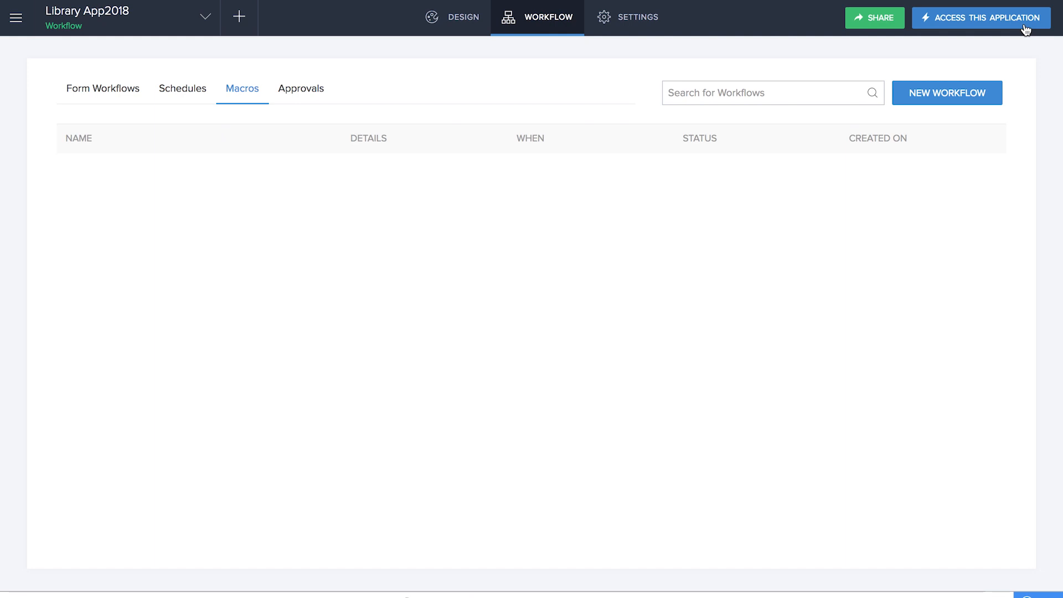
- Reopen the Reject macro's custom action and save it again
{"action": "left_click", "coordinate": [96, 325]}
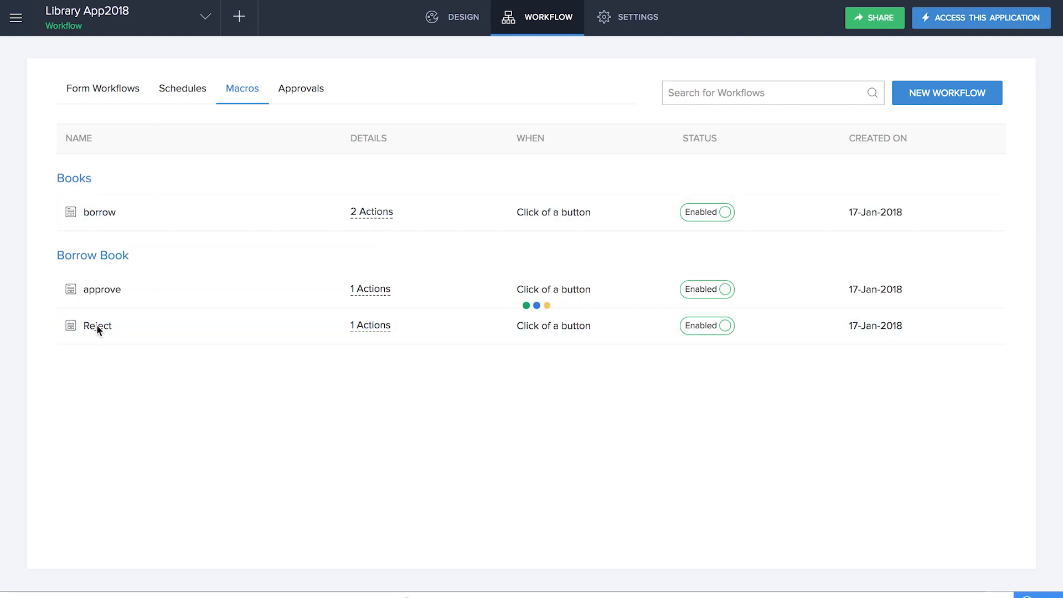
{"action": "left_click", "coordinate": [398, 170]}
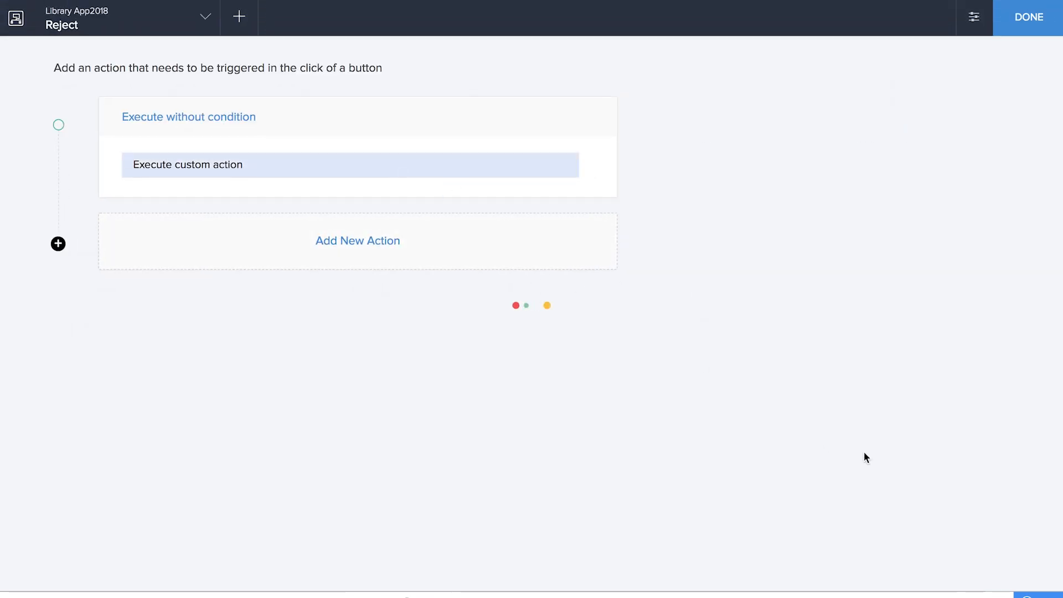
{"action": "left_click", "coordinate": [939, 572]}
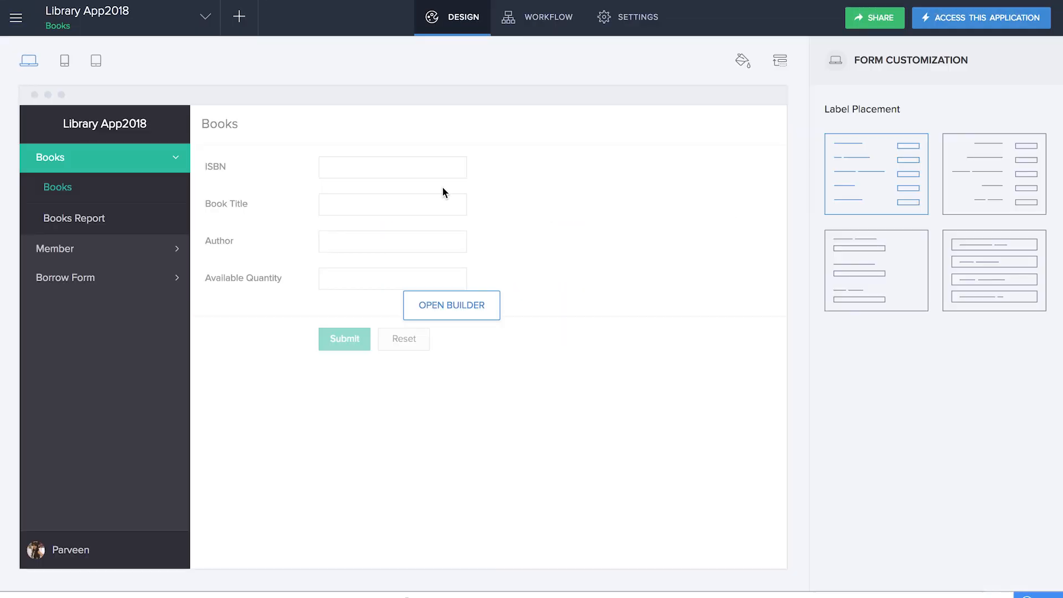
- Start a new workflow scheduled on the Borrow Book form's Return Date field
{"action": "left_click", "coordinate": [240, 18]}
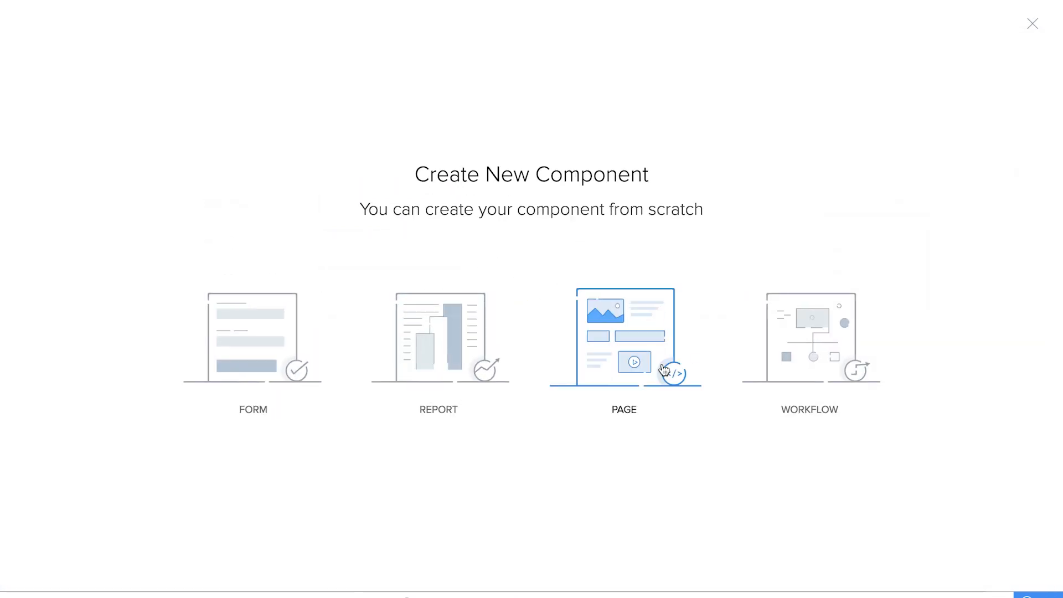
{"action": "left_click", "coordinate": [816, 341]}
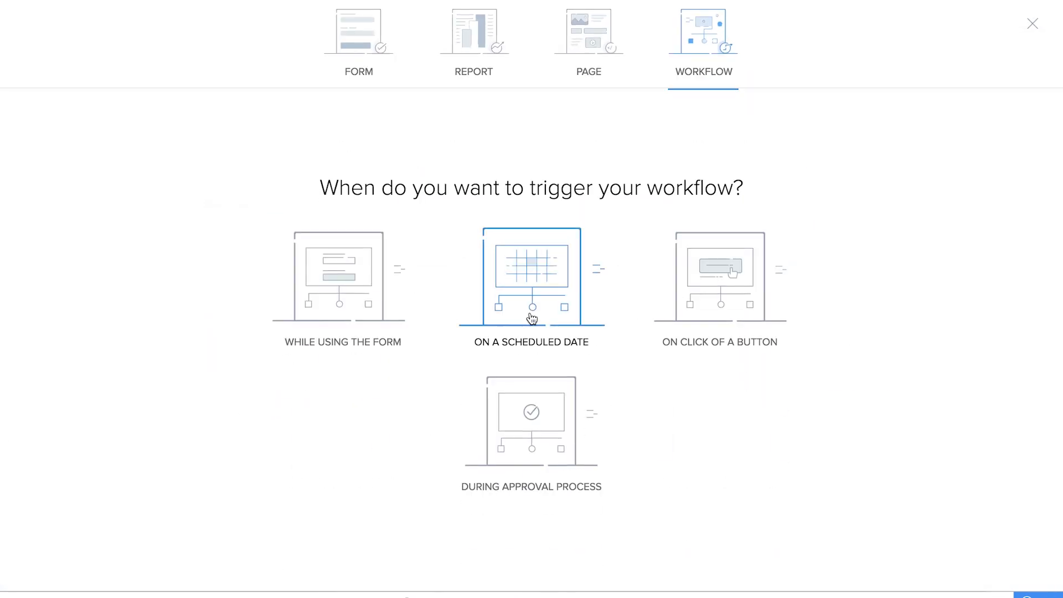
{"action": "left_click", "coordinate": [533, 311]}
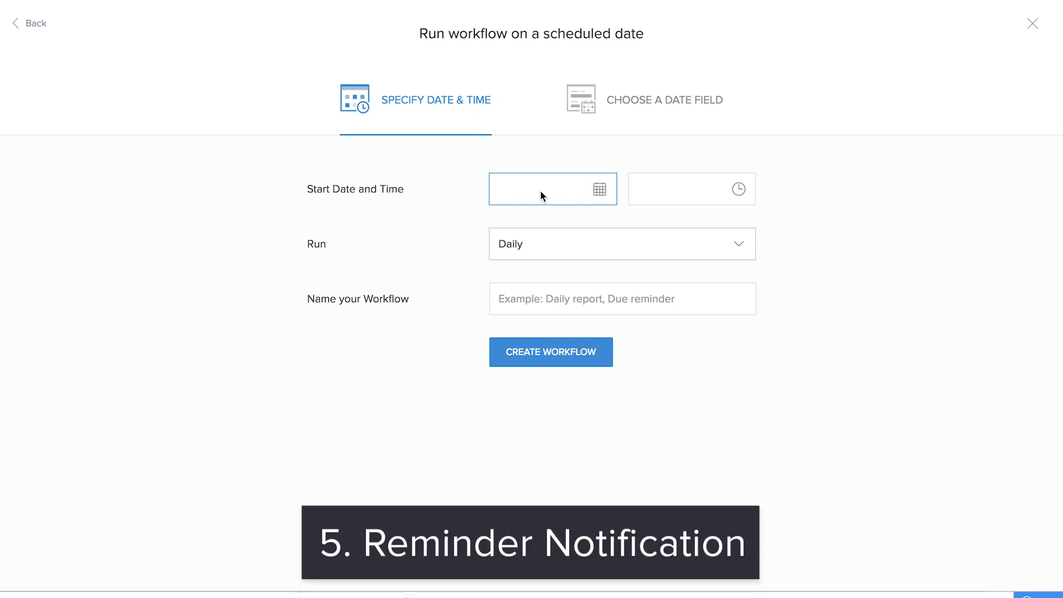
{"action": "left_click", "coordinate": [635, 102]}
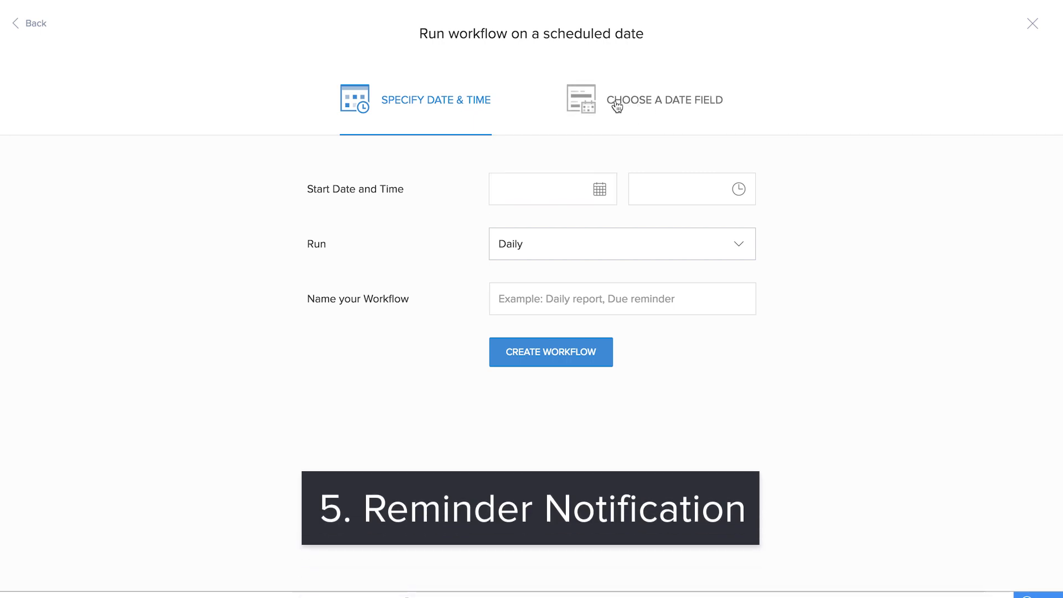
{"action": "left_click", "coordinate": [534, 189]}
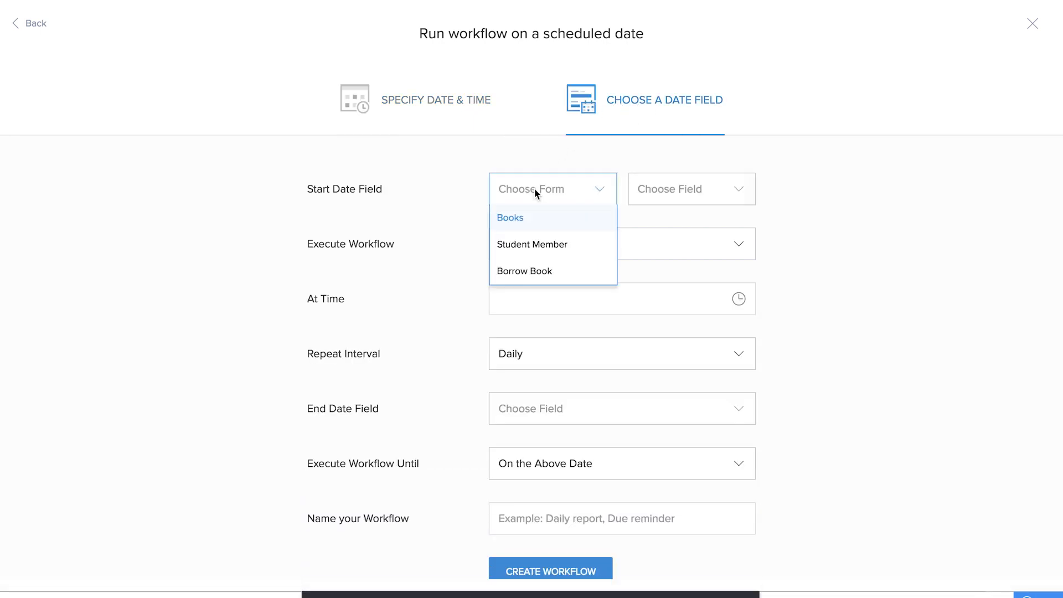
{"action": "left_click", "coordinate": [544, 279]}
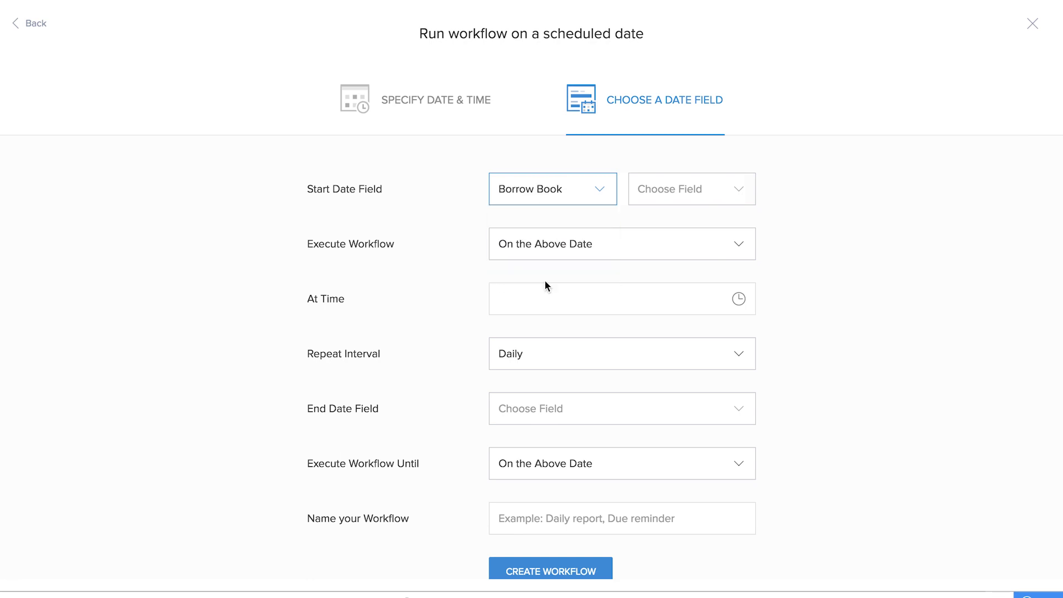
{"action": "left_click", "coordinate": [661, 183]}
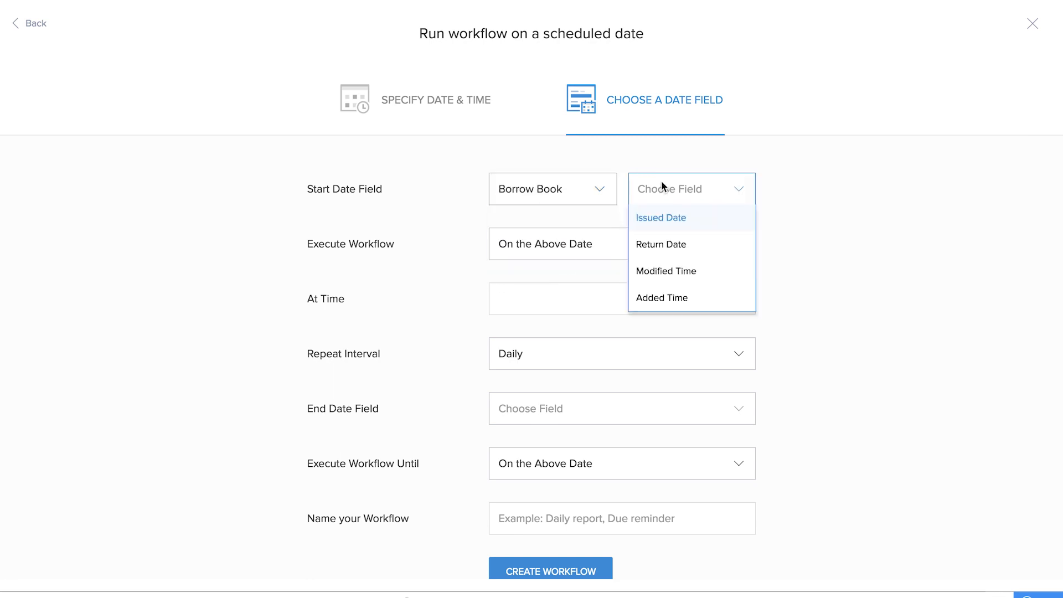
{"action": "left_click", "coordinate": [673, 254]}
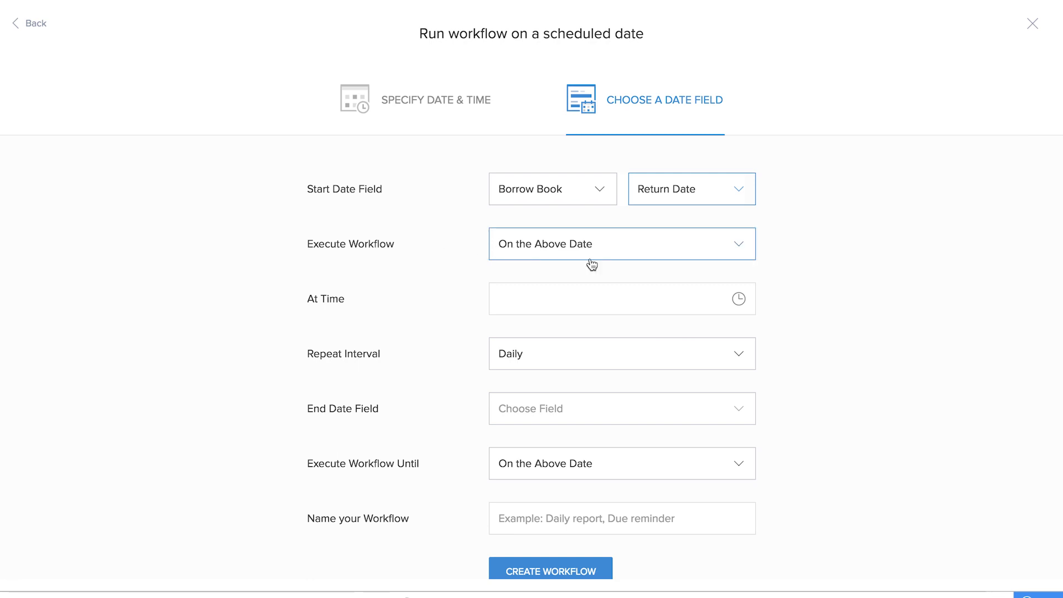
- Set run time 00:27:27, repeat interval Once, and create the workflow named REMINDER
{"action": "left_click", "coordinate": [730, 302]}
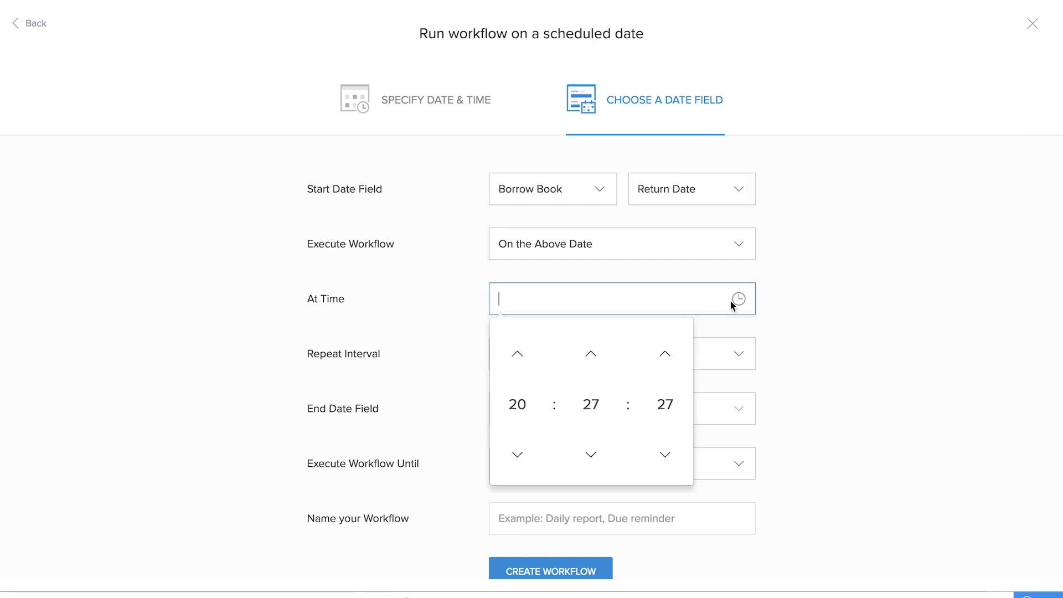
{"action": "left_click", "coordinate": [919, 378]}
{"action": "left_click", "coordinate": [740, 299]}
{"action": "left_click", "coordinate": [517, 404]}
{"action": "left_click", "coordinate": [517, 340]}
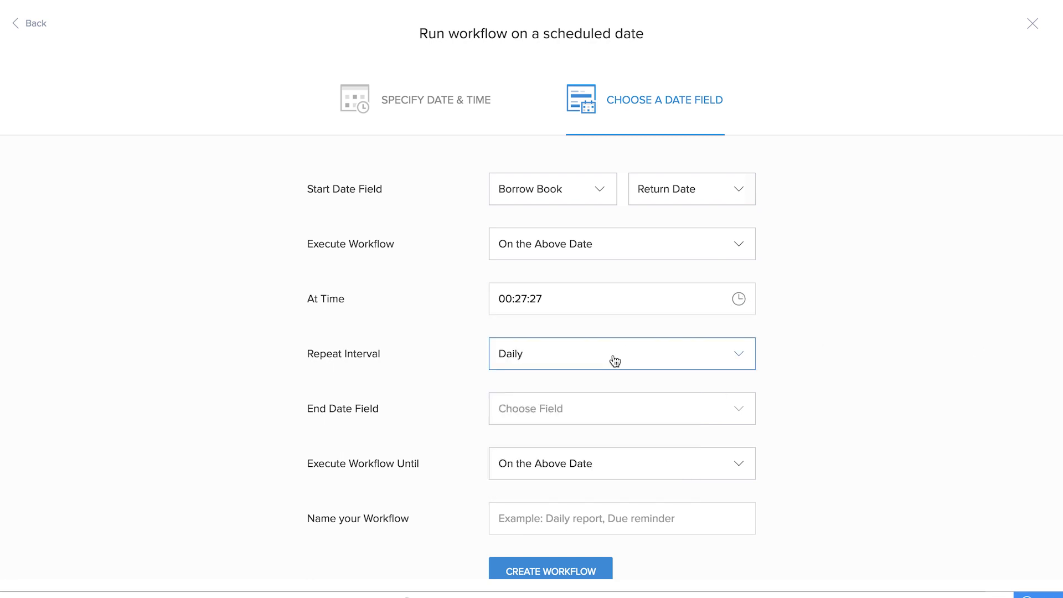
{"action": "left_click", "coordinate": [614, 361]}
{"action": "left_click", "coordinate": [593, 490]}
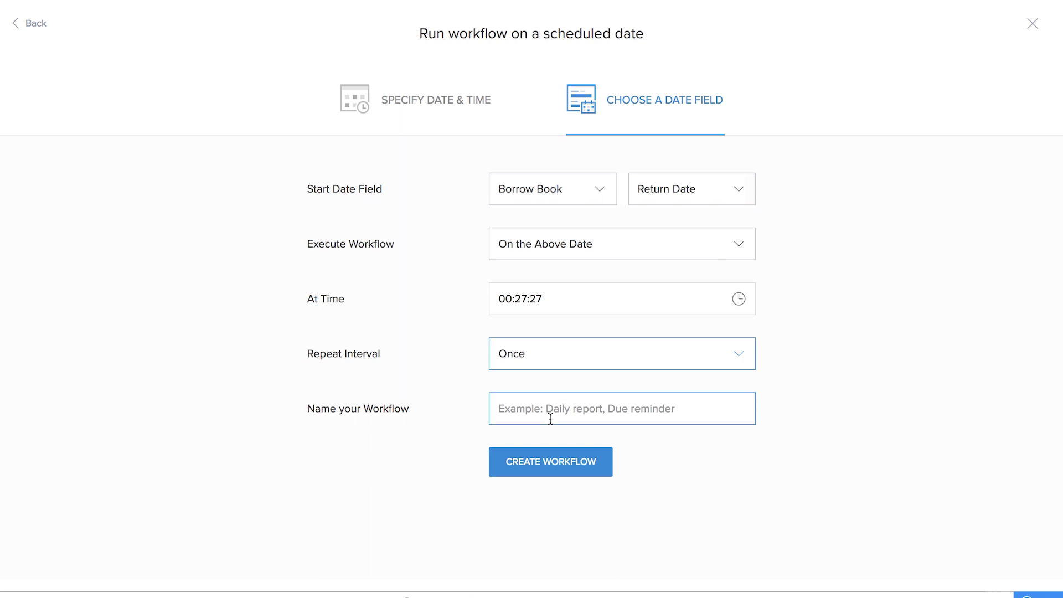
{"action": "left_click", "coordinate": [554, 410]}
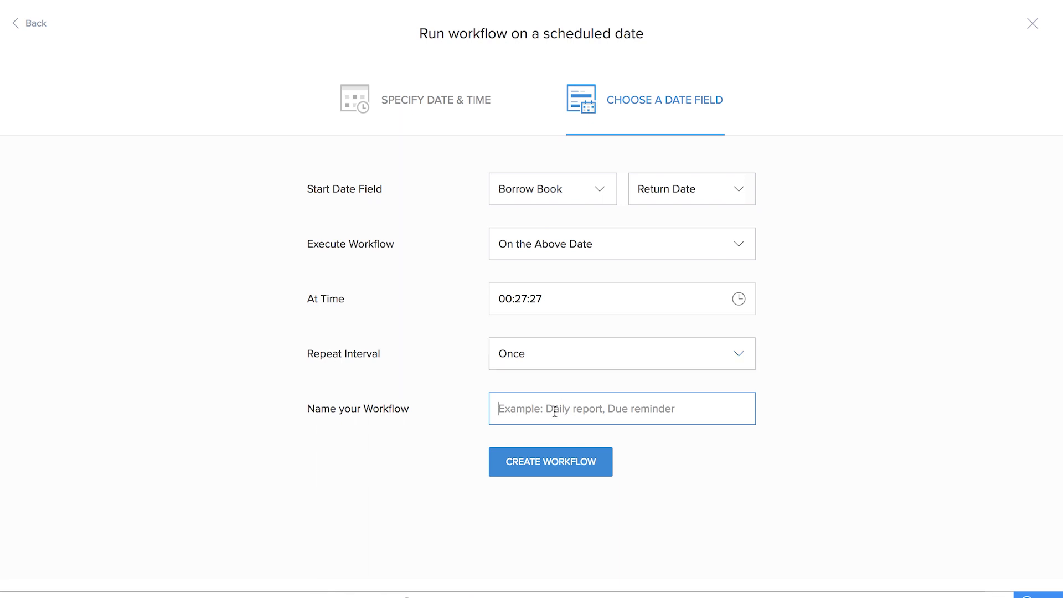
{"action": "type", "text": "REMINDER"}
{"action": "left_click", "coordinate": [583, 463]}
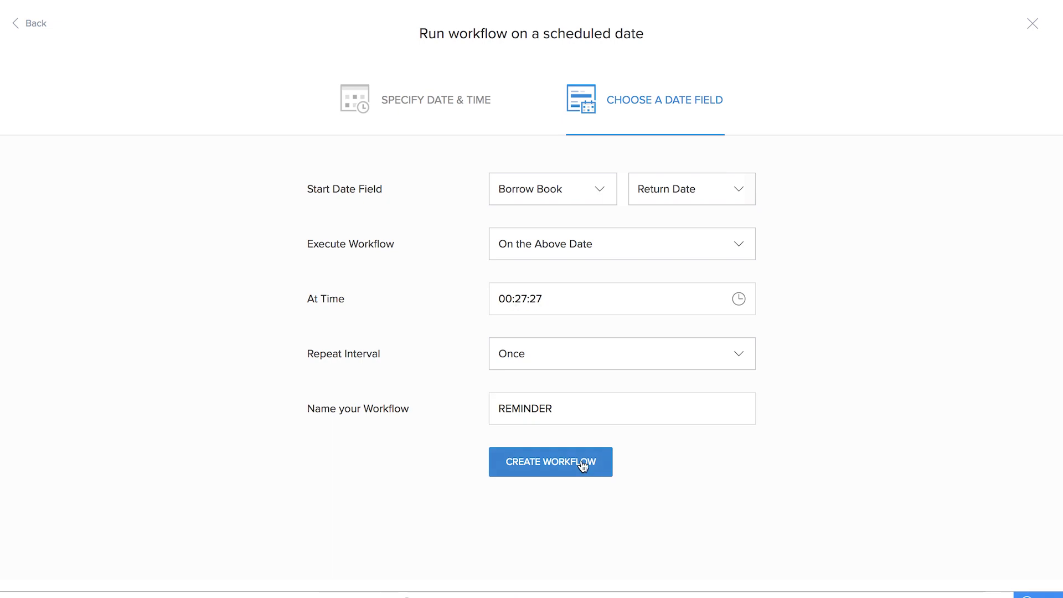
{"action": "left_click", "coordinate": [356, 125]}
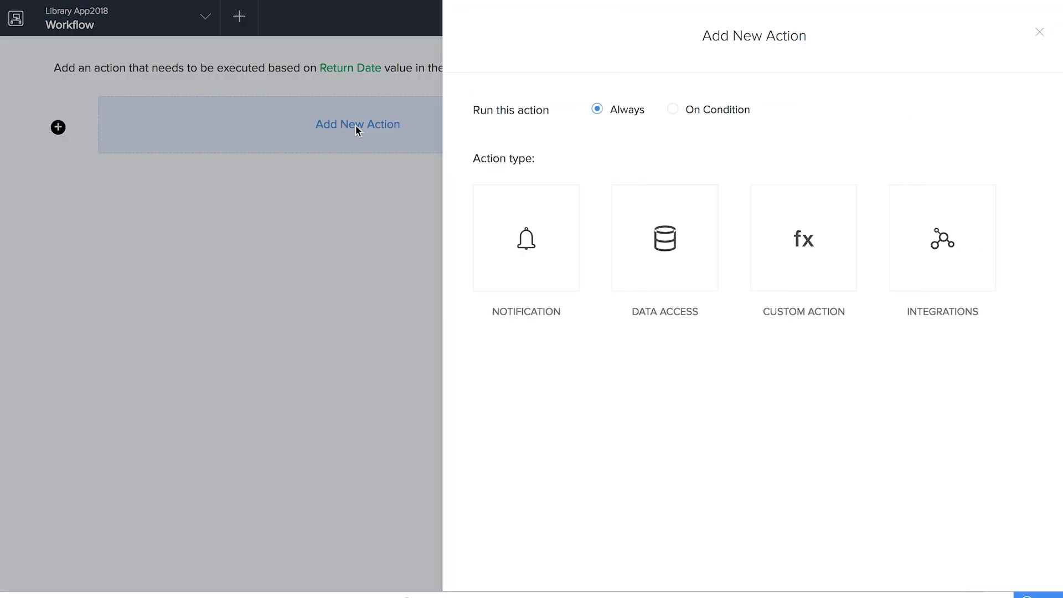
- Write a custom action fetching FETCH_email from Student_Member where ID matches input.Student_Member
{"action": "left_click", "coordinate": [795, 289]}
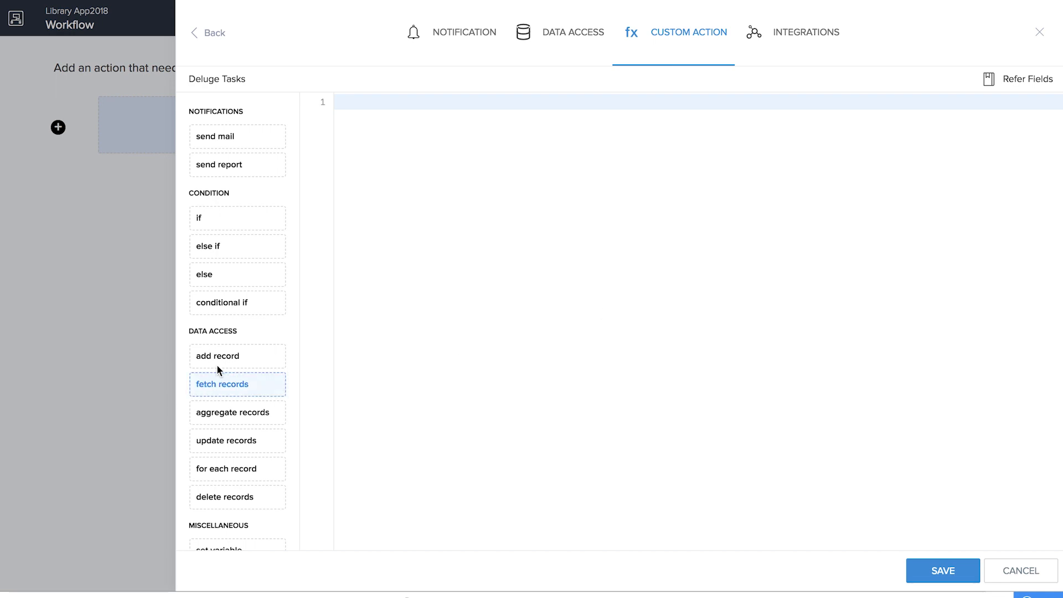
{"action": "left_click", "coordinate": [221, 384]}
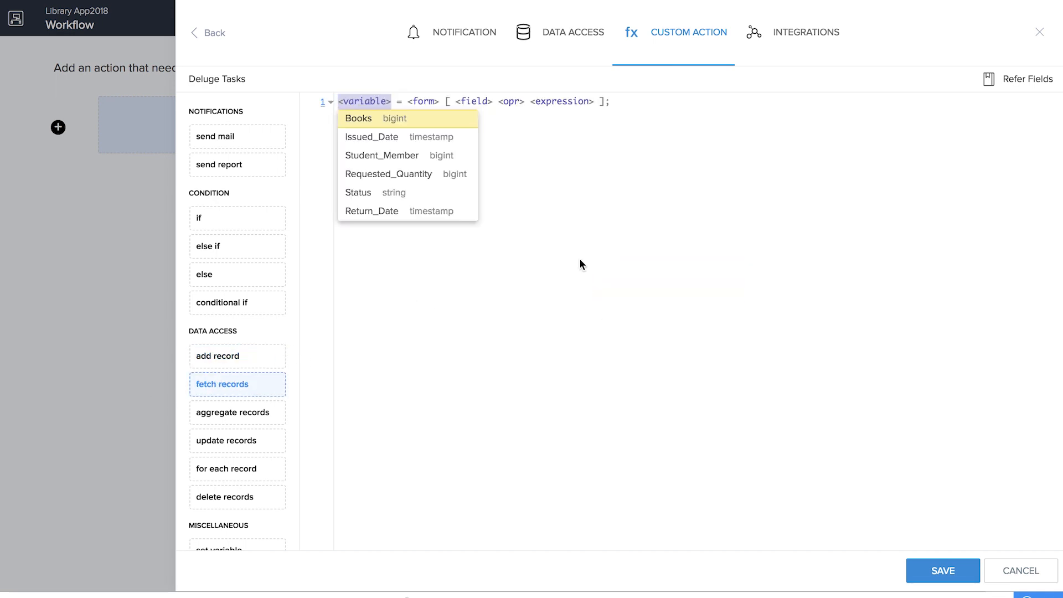
{"action": "type", "text": "FETCH_email"}
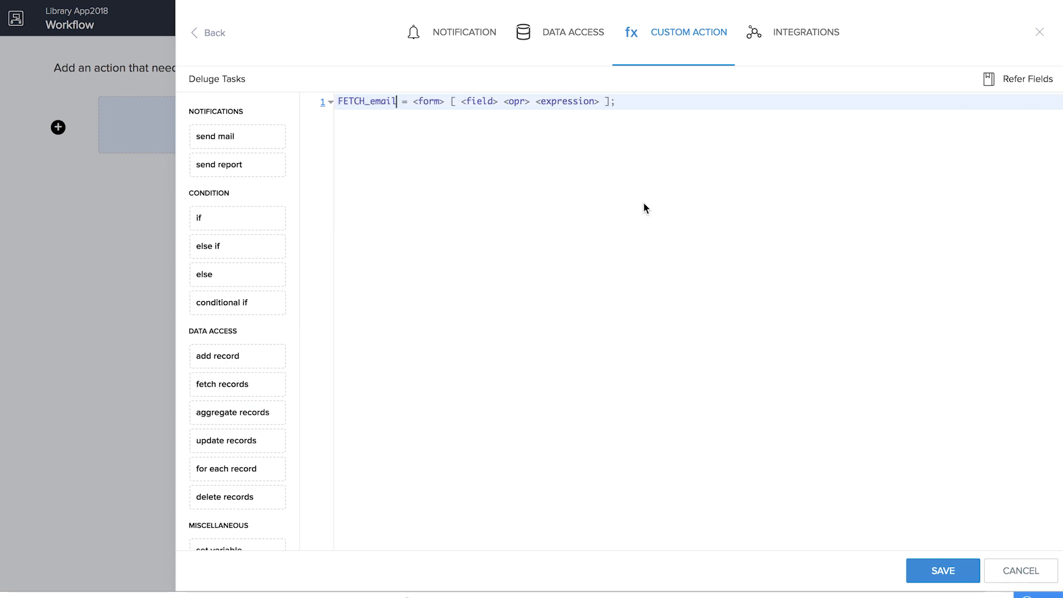
{"action": "key", "text": "Tab"}
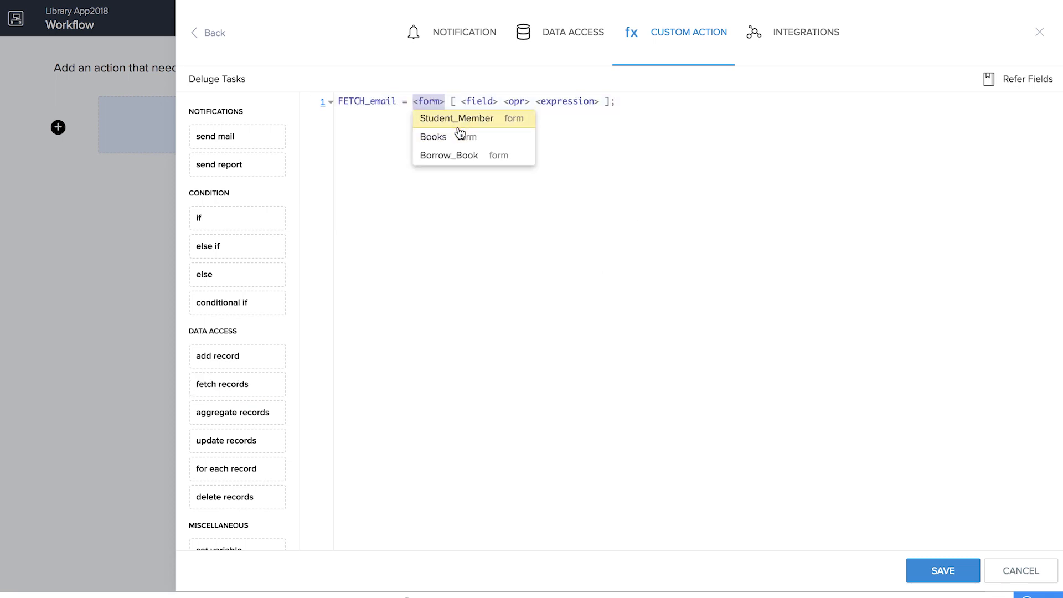
{"action": "left_click", "coordinate": [457, 125]}
{"action": "type", "text": "Id"}
{"action": "left_click", "coordinate": [536, 121]}
{"action": "type", "text": "input."}
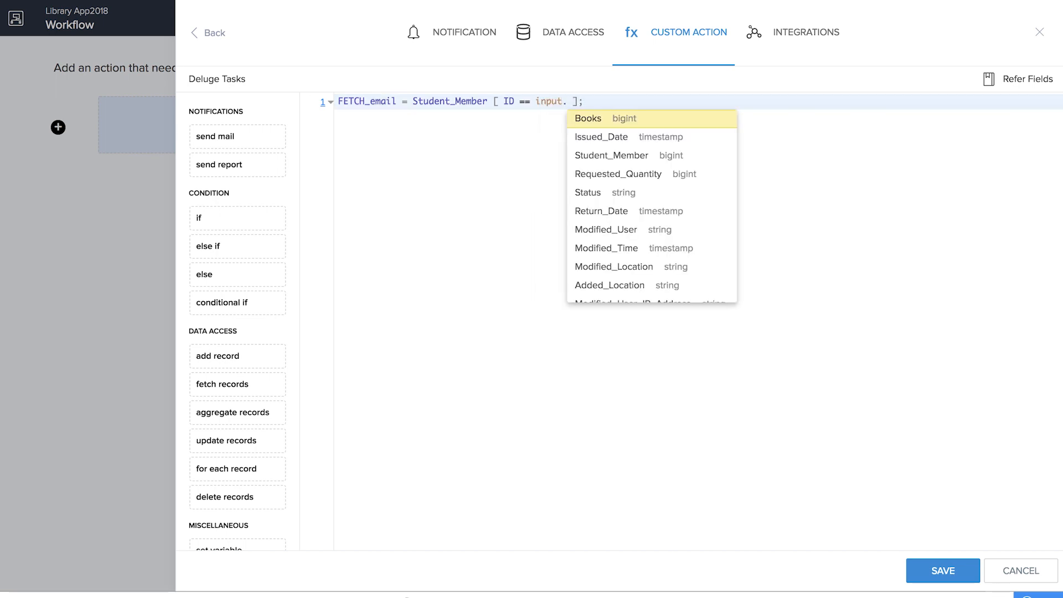
{"action": "left_click", "coordinate": [610, 156]}
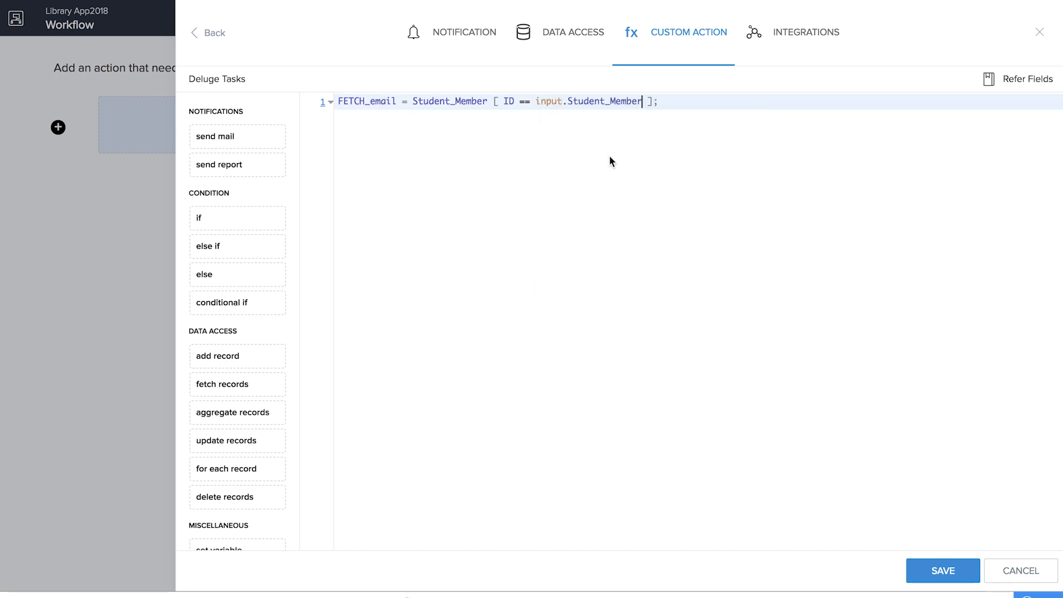
{"action": "key", "text": "Return"}
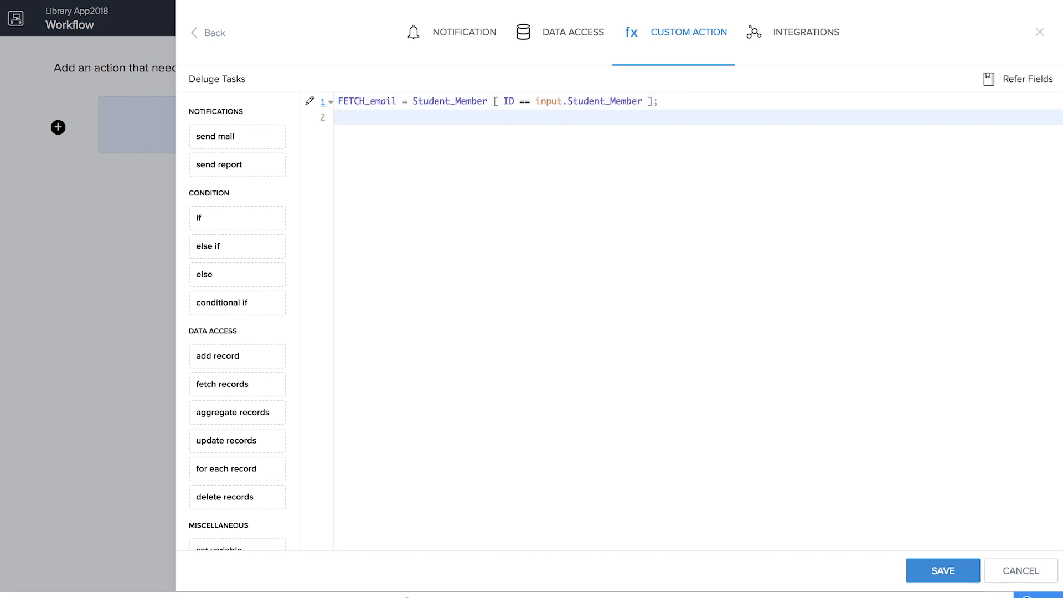
- Add a send mail from the admin user to FETCH_email with subject 'Reminder to return book'
{"action": "scroll", "coordinate": [240, 411], "scroll_direction": "down", "scroll_amount": 3}
{"action": "scroll", "coordinate": [233, 501], "scroll_direction": "down", "scroll_amount": 4}
{"action": "scroll", "coordinate": [232, 498], "scroll_direction": "up", "scroll_amount": 8}
{"action": "left_click_drag", "start_coordinate": [238, 136], "coordinate": [354, 122]}
{"action": "left_click", "coordinate": [421, 147]}
{"action": "type", "text": "zoho."}
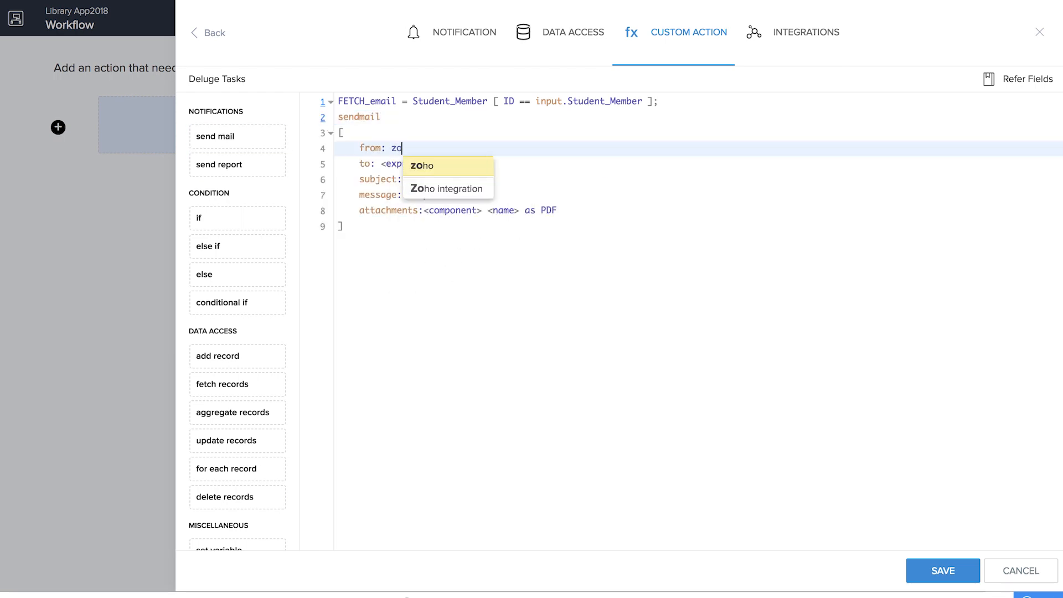
{"action": "left_click", "coordinate": [460, 220]}
{"action": "left_click", "coordinate": [426, 162]}
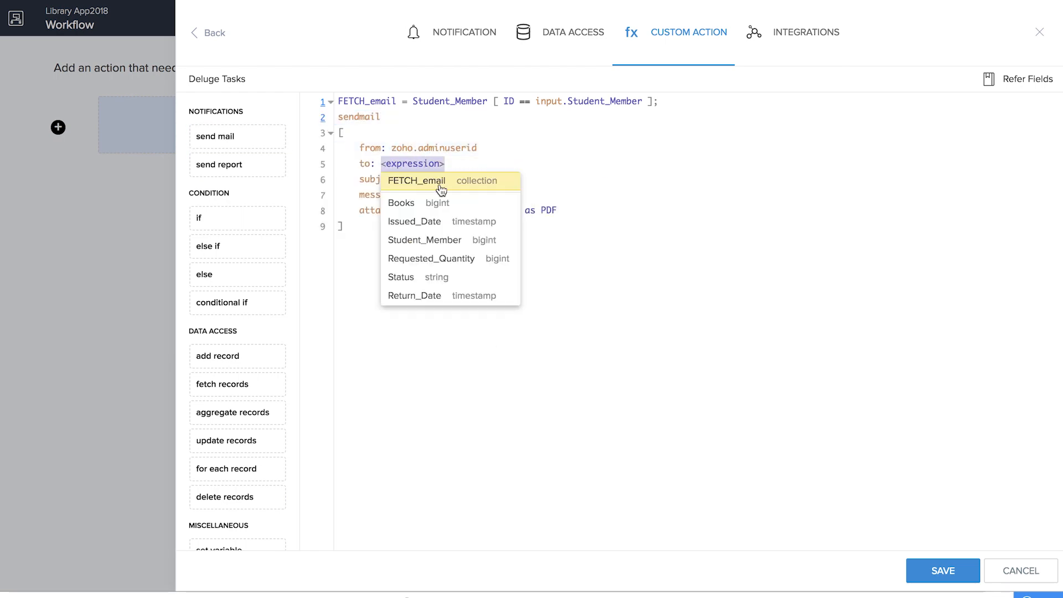
{"action": "left_click", "coordinate": [437, 182]}
{"action": "left_click", "coordinate": [430, 181]}
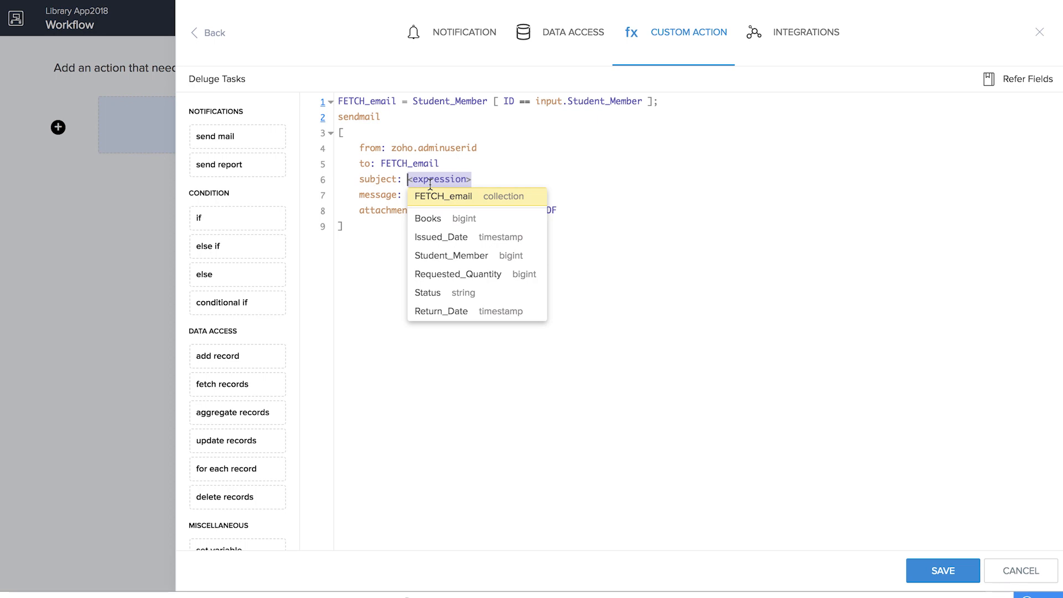
{"action": "type", "text": "\""}
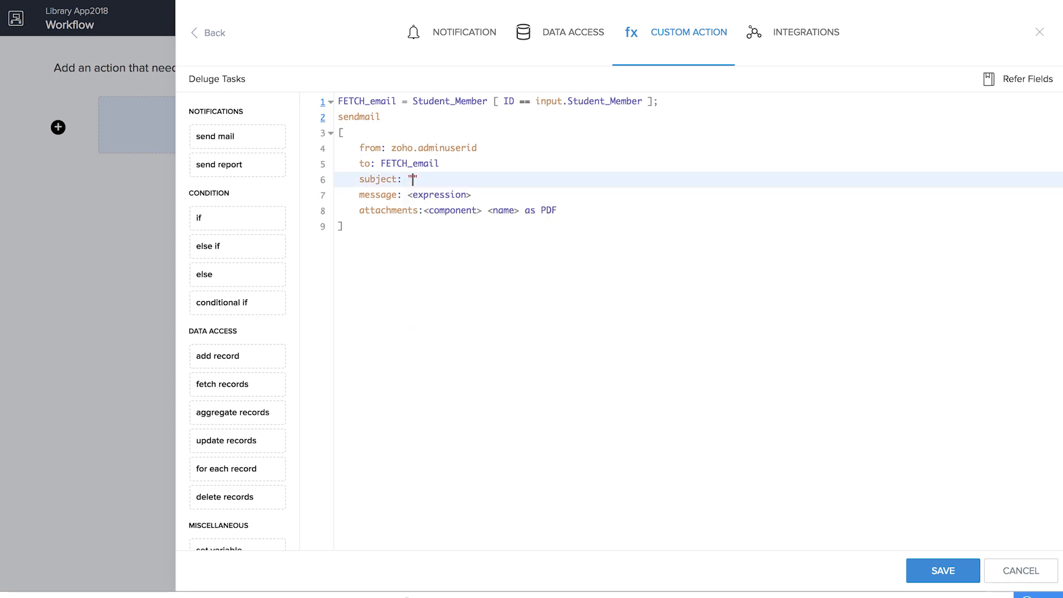
{"action": "type", "text": "Reminder to return book"}
- Set the message to 'You have to return the book today!' plus input.Books.Book_Title, and save
{"action": "left_click", "coordinate": [439, 195]}
{"action": "type", "text": "\"T"}
{"action": "key", "text": "BackSpace"}
{"action": "type", "text": "You have to return the book today!\""}
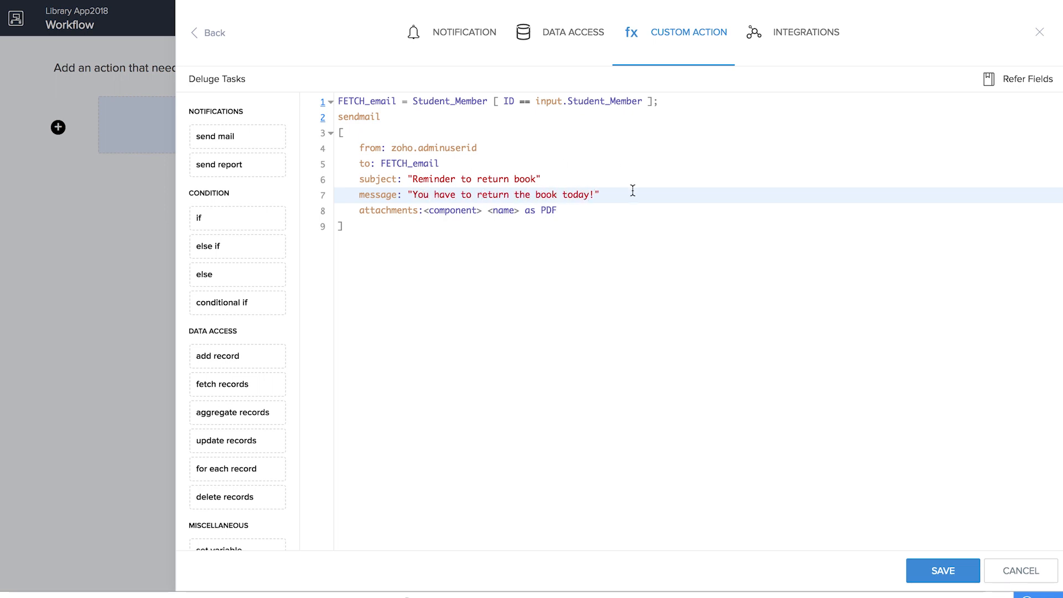
{"action": "key", "text": "BackSpace"}
{"action": "key", "text": "BackSpace"}
{"action": "type", "text": "\" +"}
{"action": "key", "text": "Delete"}
{"action": "type", "text": "input."}
{"action": "left_click", "coordinate": [681, 212]}
{"action": "type", "text": "."}
{"action": "left_click", "coordinate": [720, 263]}
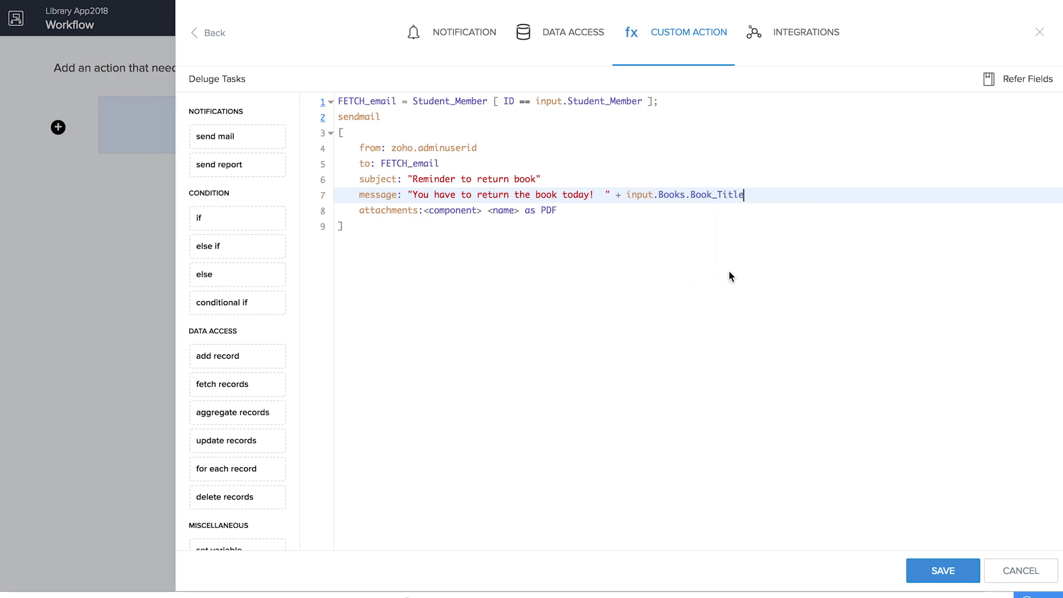
{"action": "left_click", "coordinate": [917, 569]}
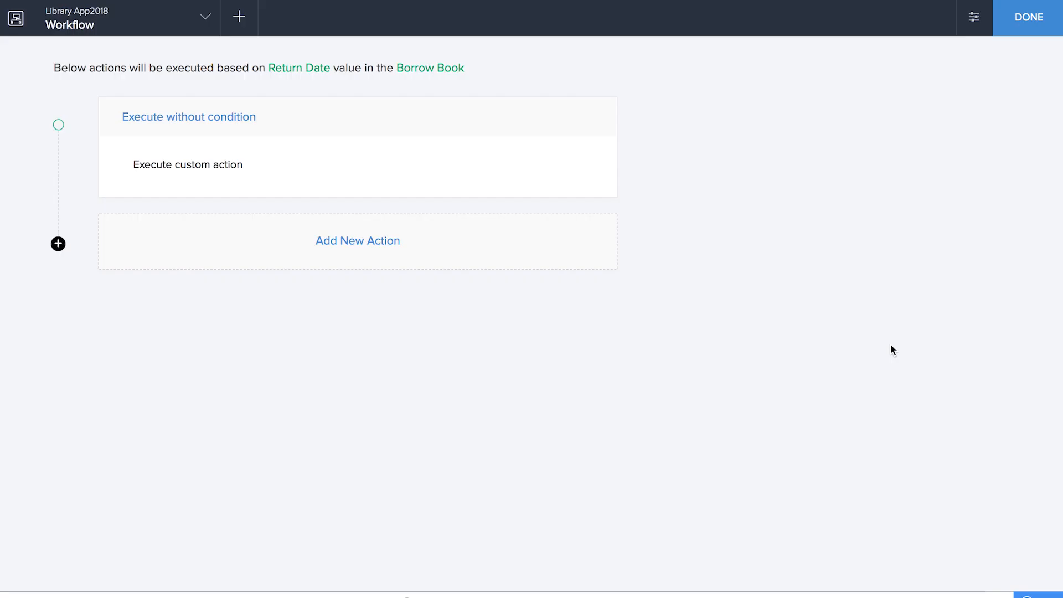
- Exit the REMINDER workflow editor and launch the live Library App2018 application
{"action": "left_click", "coordinate": [1025, 17]}
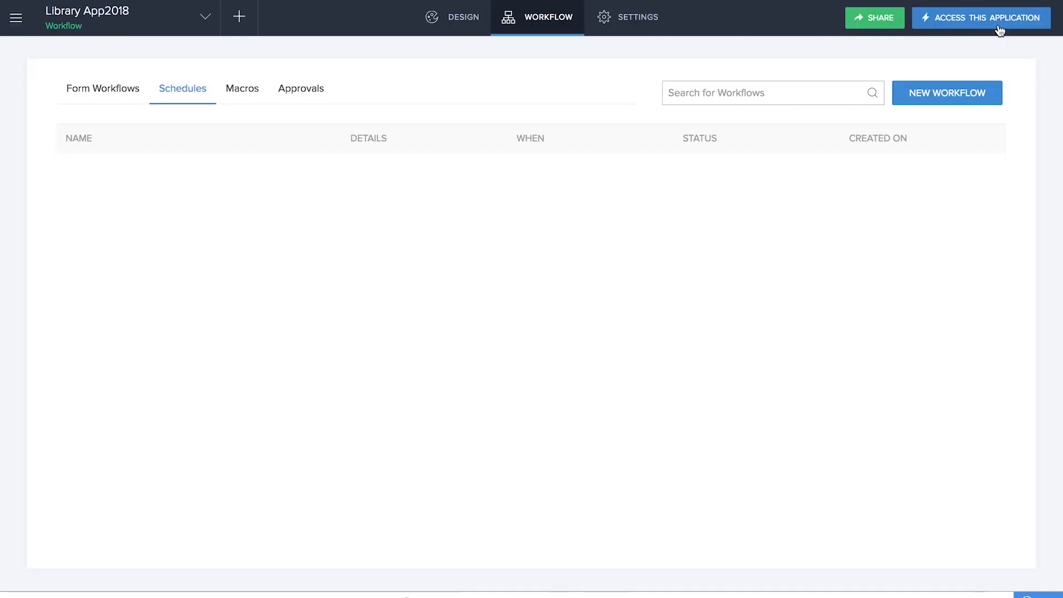
{"action": "left_click", "coordinate": [999, 26]}
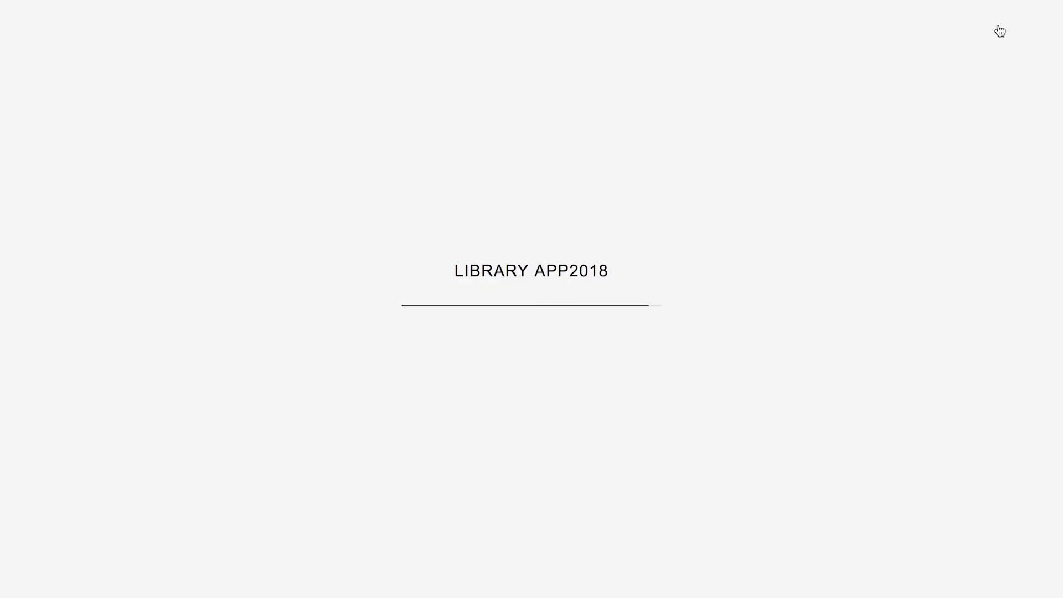
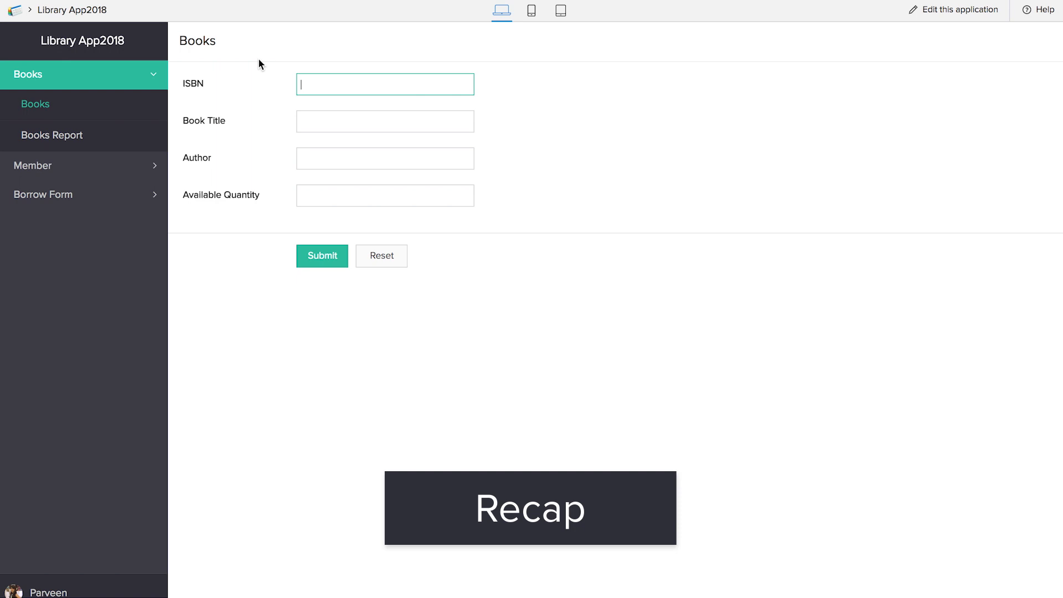
- Review the Books Report, Student Member form and Member Report in the live app
{"action": "left_click", "coordinate": [43, 138]}
{"action": "left_click", "coordinate": [36, 166]}
{"action": "left_click", "coordinate": [79, 137]}
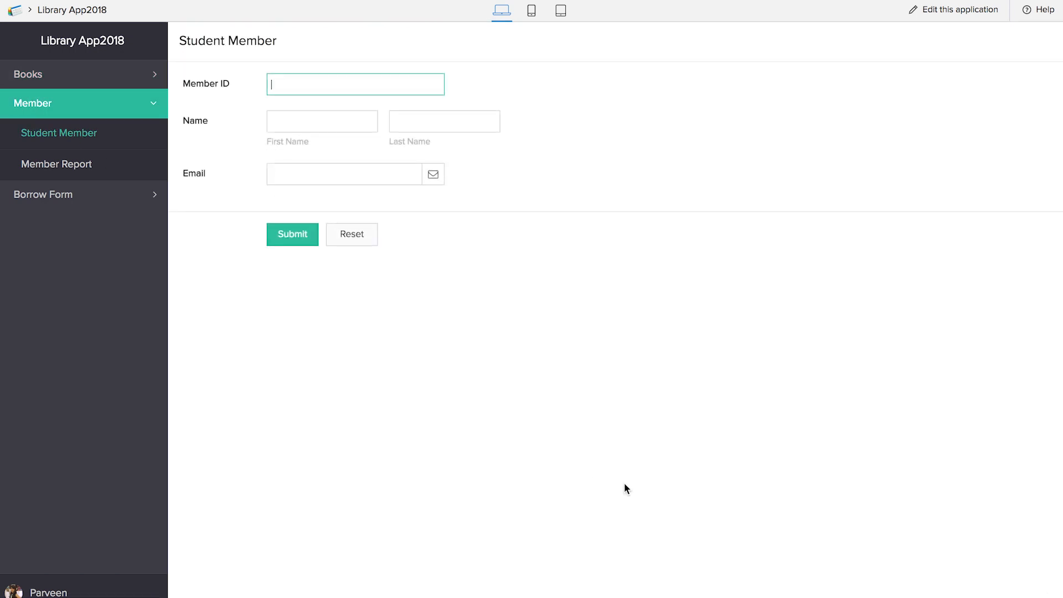
{"action": "left_click", "coordinate": [77, 166]}
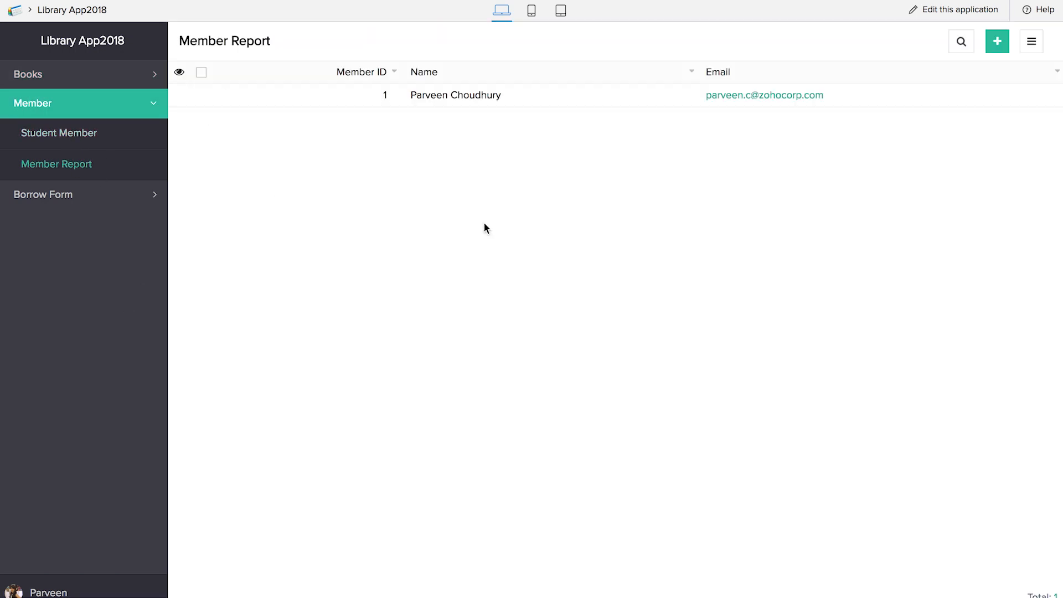
{"action": "left_click", "coordinate": [69, 195]}
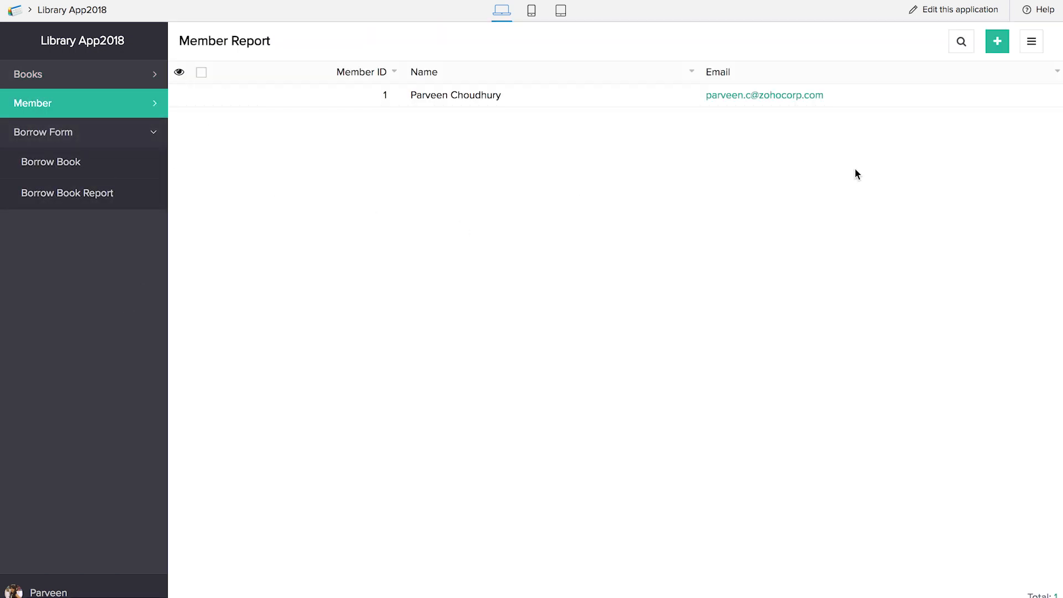
- View the Borrow Book form and Borrow Book Report, then switch to mobile preview
{"action": "left_click", "coordinate": [47, 74]}
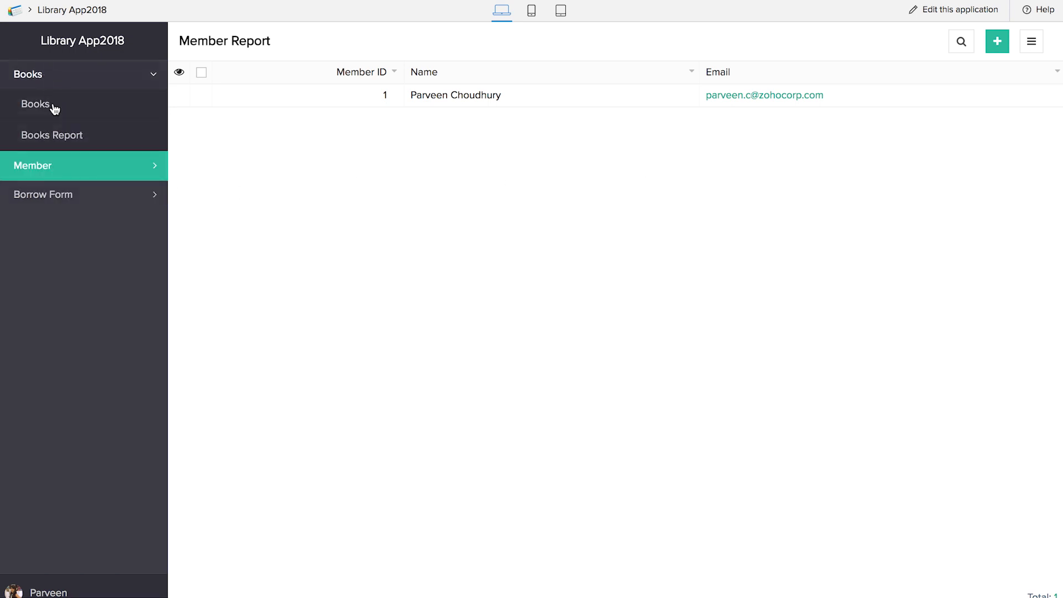
{"action": "left_click", "coordinate": [55, 139]}
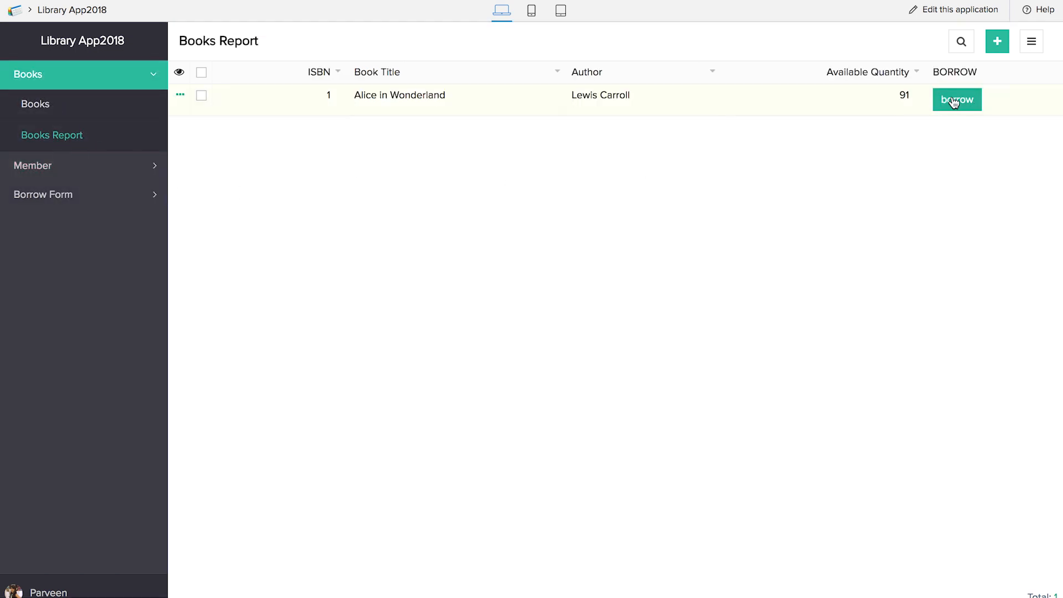
{"action": "left_click", "coordinate": [31, 204]}
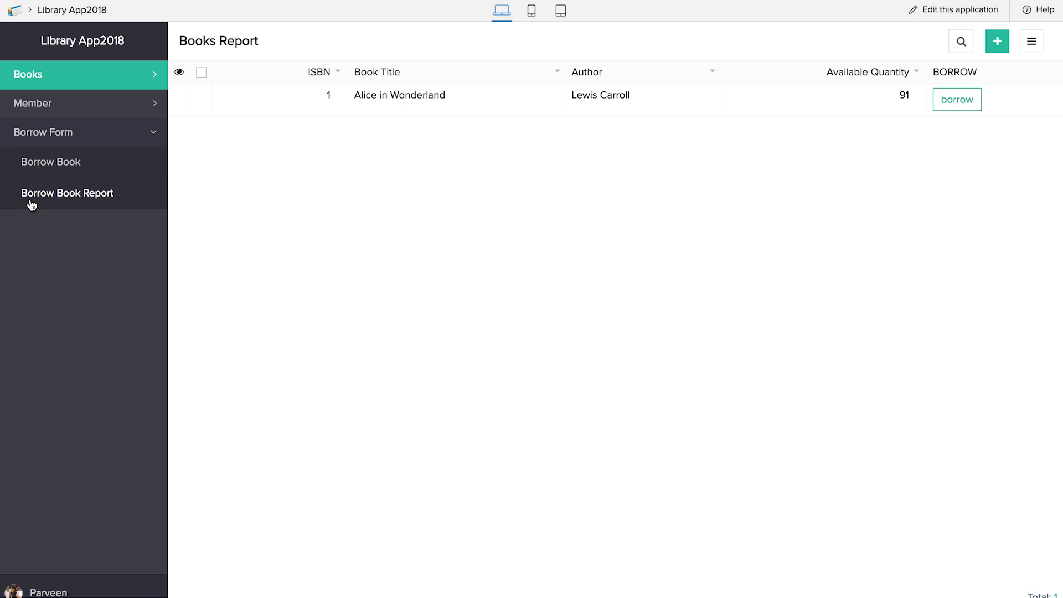
{"action": "left_click", "coordinate": [77, 170]}
{"action": "left_click", "coordinate": [91, 206]}
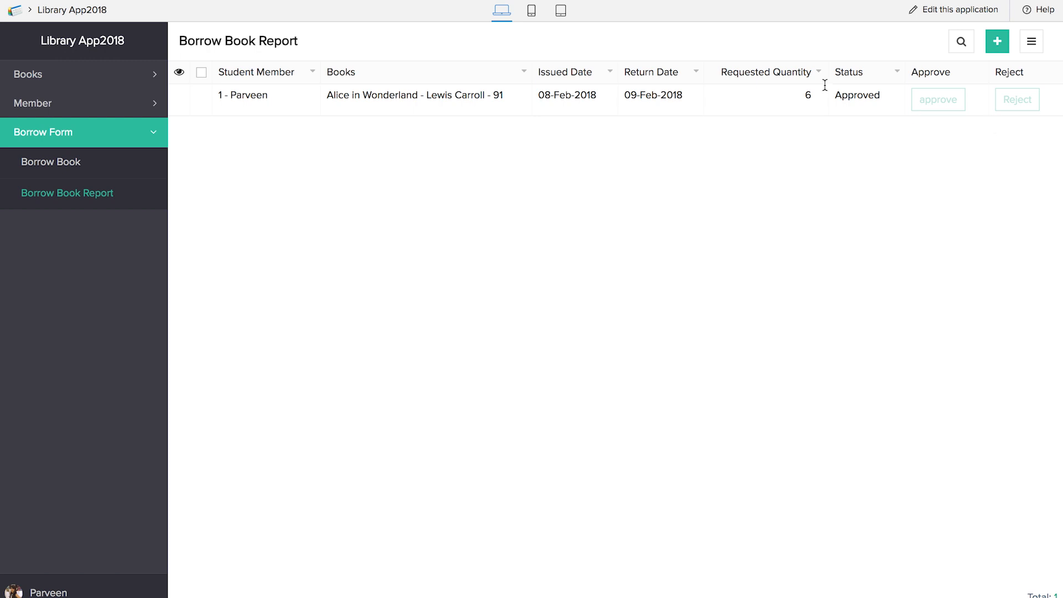
{"action": "left_click", "coordinate": [531, 15]}
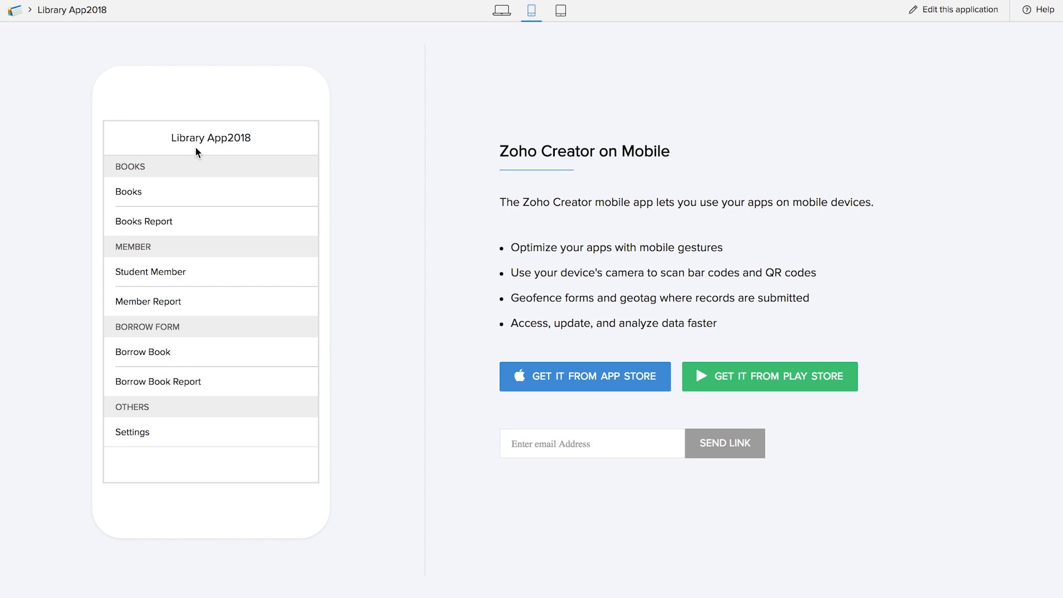
- Open Books Report in the phone preview, return to the menu, then preview on tablet
{"action": "left_click", "coordinate": [167, 185]}
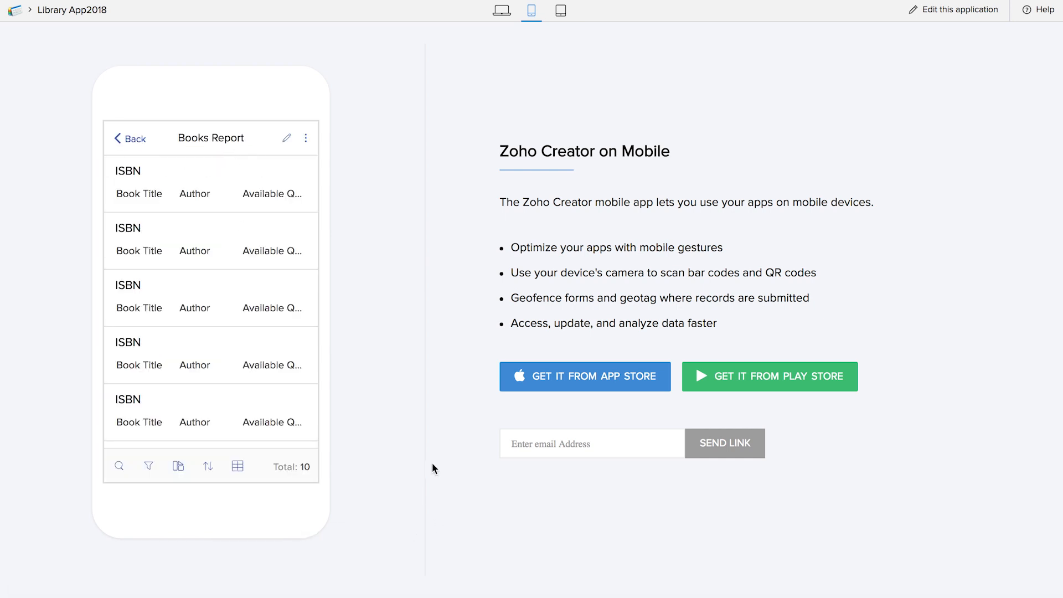
{"action": "left_click", "coordinate": [123, 138]}
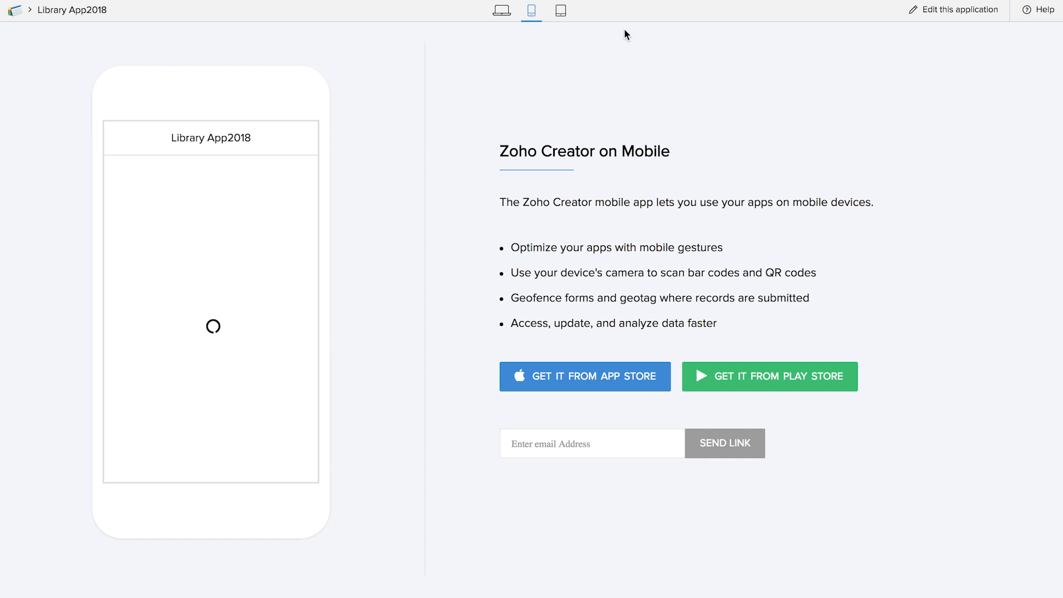
{"action": "left_click", "coordinate": [561, 11]}
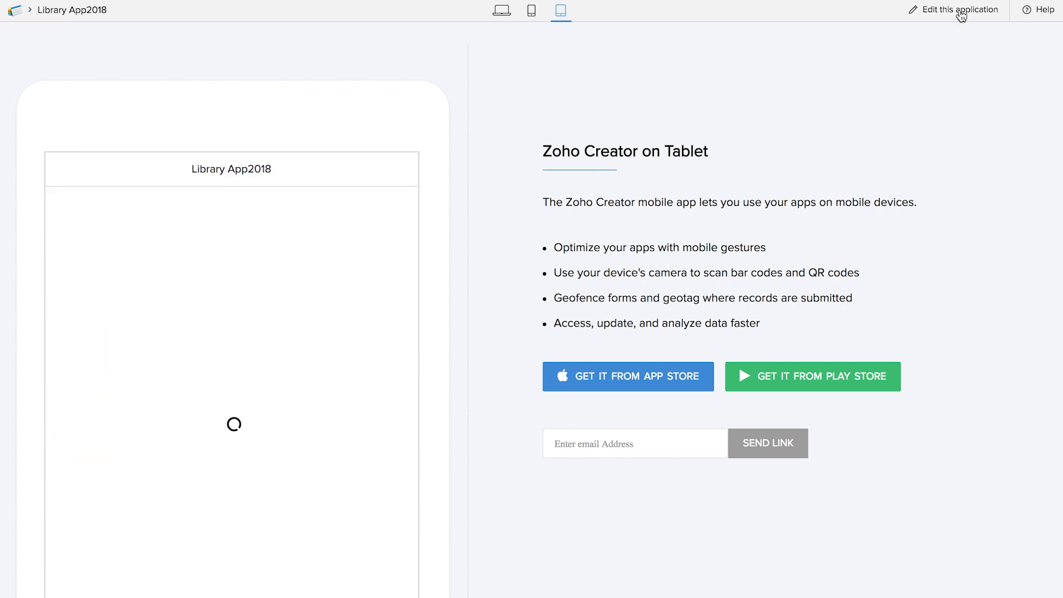
- Go to creator.zoho.com in a new browser tab
{"action": "key", "text": "ctrl+t"}
{"action": "type", "text": "creator.zoho.com"}
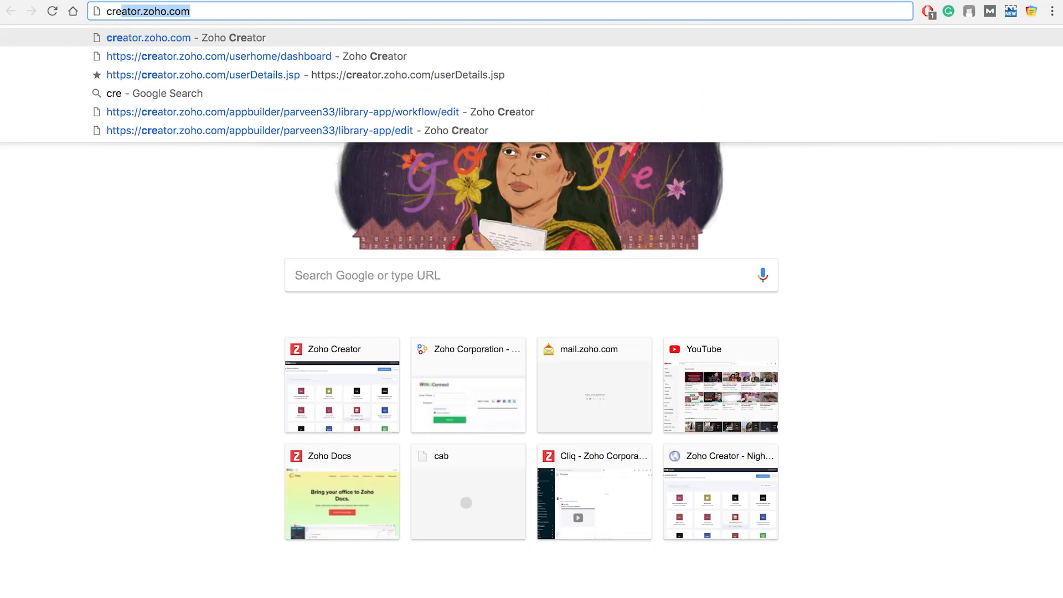
{"action": "key", "text": "Return"}
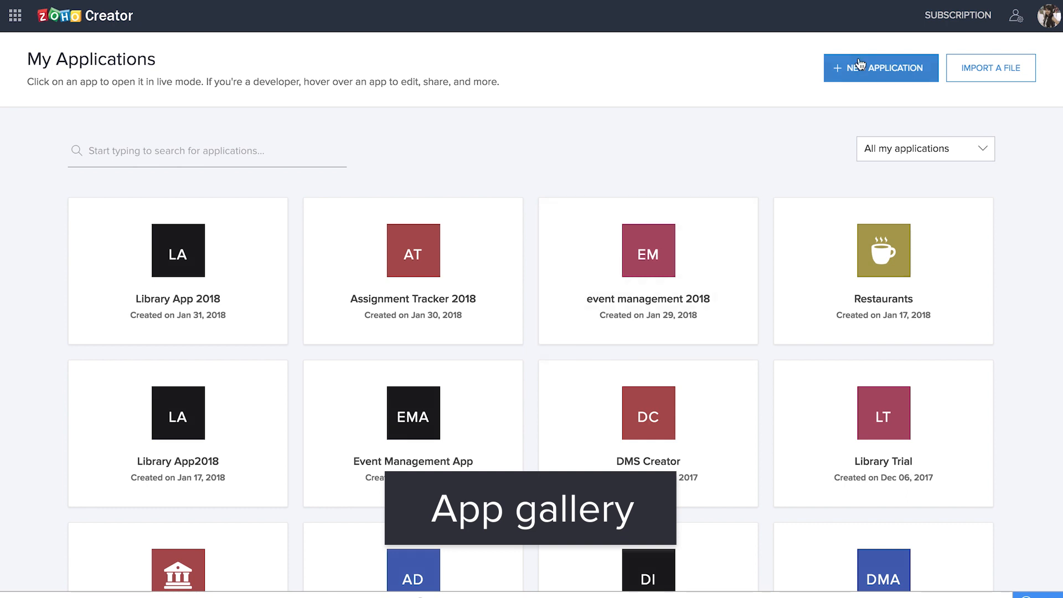
- Find Library Management in the application gallery and install it
{"action": "mouse_move", "coordinate": [411, 375]}
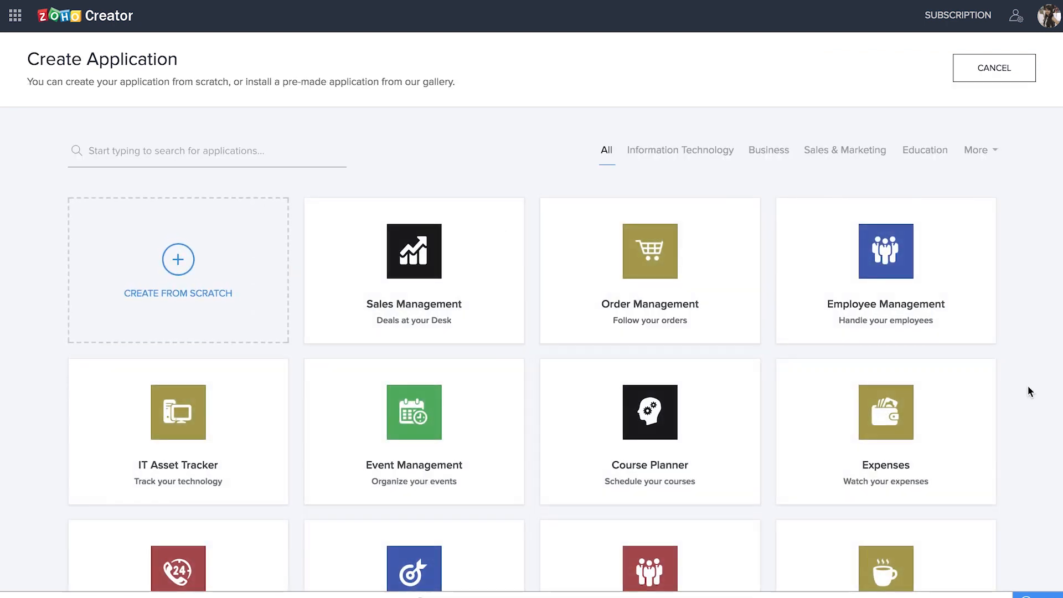
{"action": "scroll", "coordinate": [1027, 390], "scroll_direction": "down", "scroll_amount": 5}
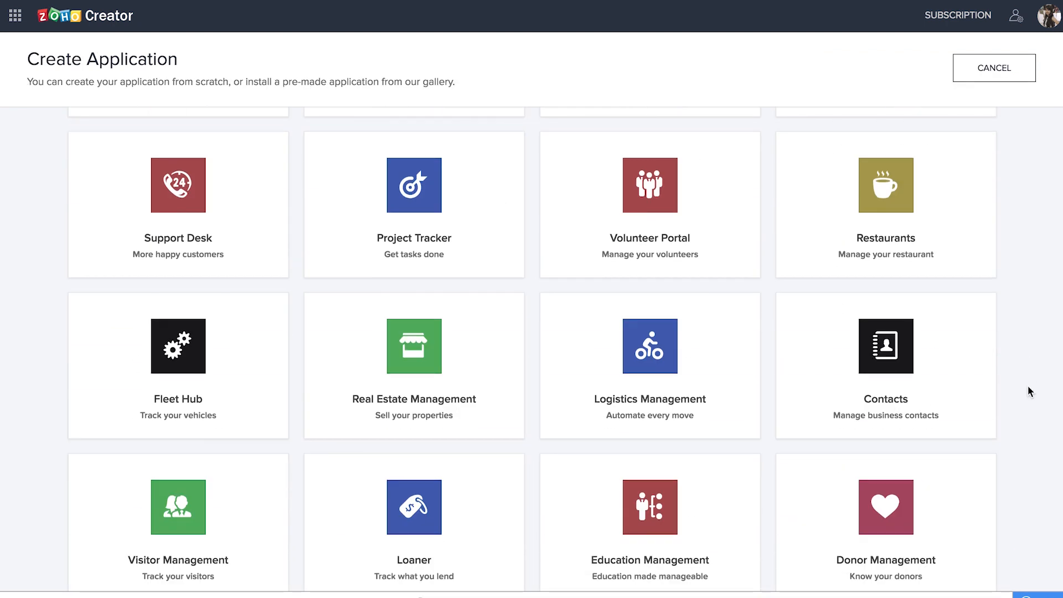
{"action": "scroll", "coordinate": [1028, 388], "scroll_direction": "down", "scroll_amount": 8}
{"action": "scroll", "coordinate": [1027, 386], "scroll_direction": "down", "scroll_amount": 6}
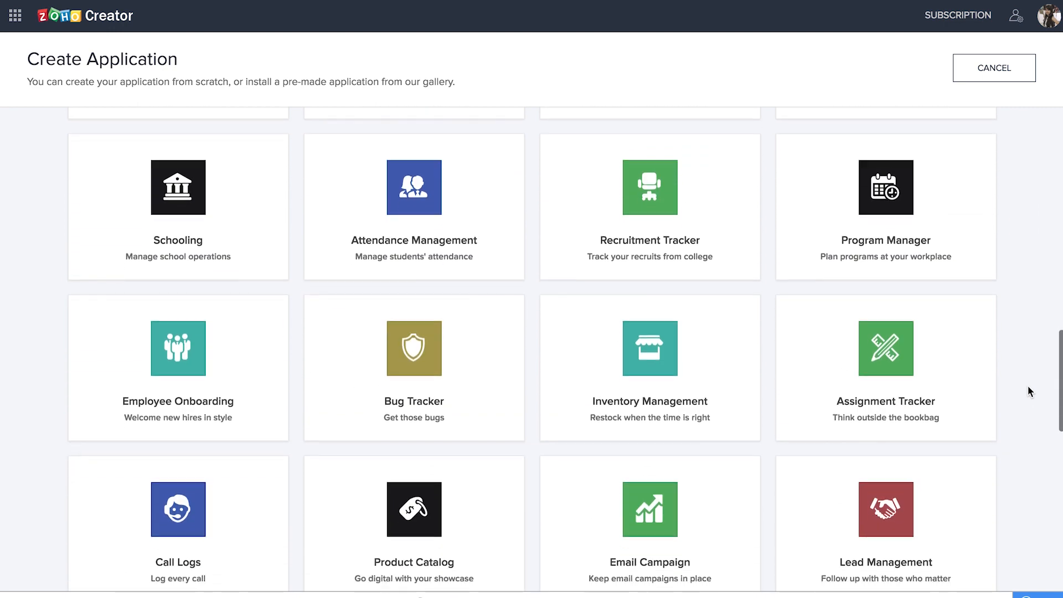
{"action": "scroll", "coordinate": [1028, 385], "scroll_direction": "down", "scroll_amount": 5}
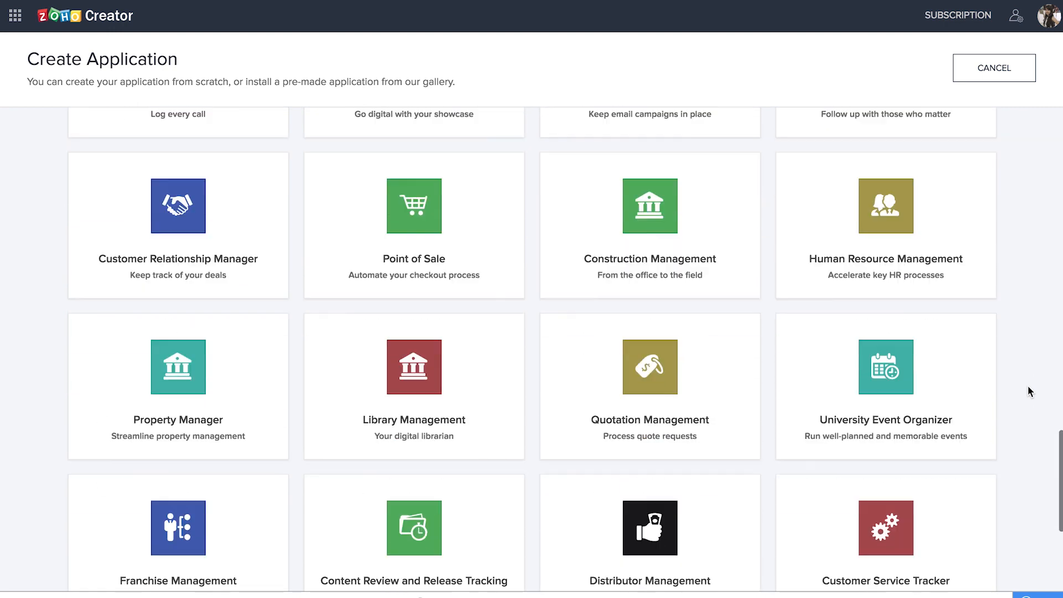
{"action": "mouse_move", "coordinate": [481, 449]}
{"action": "left_click", "coordinate": [433, 445]}
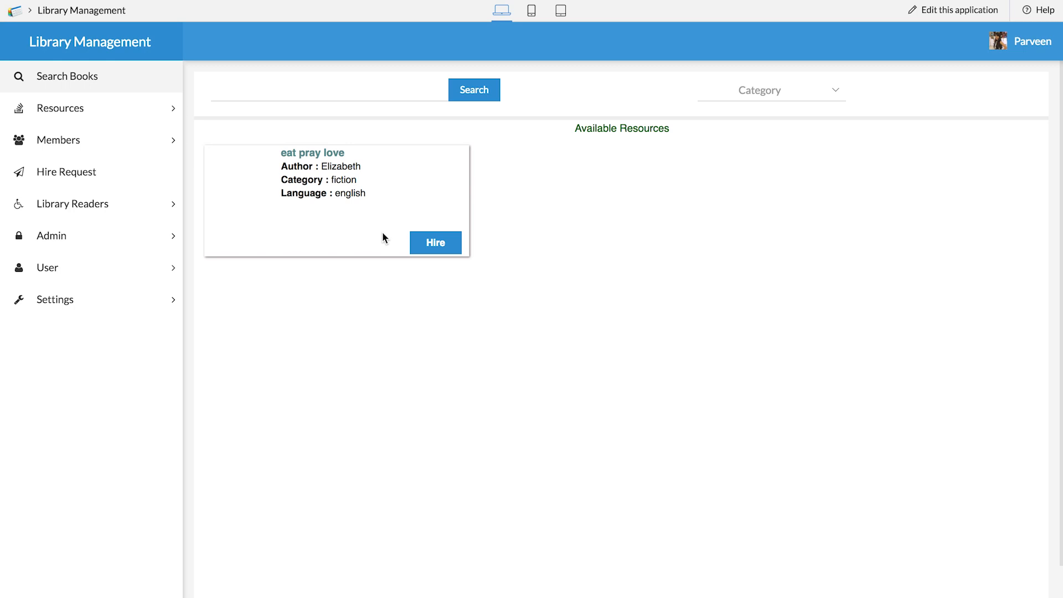
- Browse the Resources section, Add Resource form, Hire Request form and Members section
{"action": "left_click", "coordinate": [73, 123]}
{"action": "left_click", "coordinate": [86, 137]}
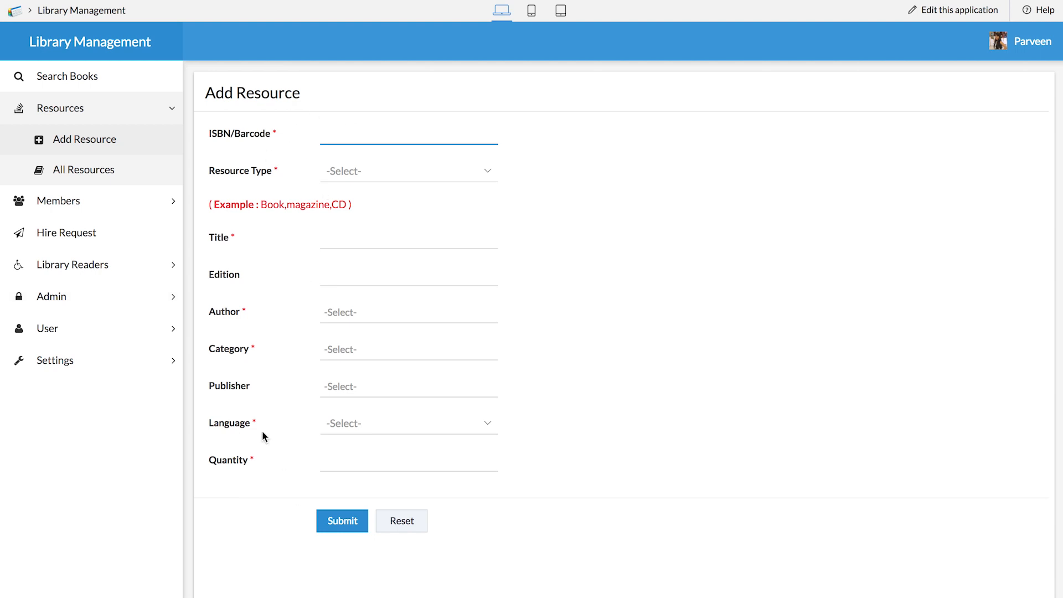
{"action": "left_click", "coordinate": [234, 348]}
{"action": "left_click", "coordinate": [123, 232]}
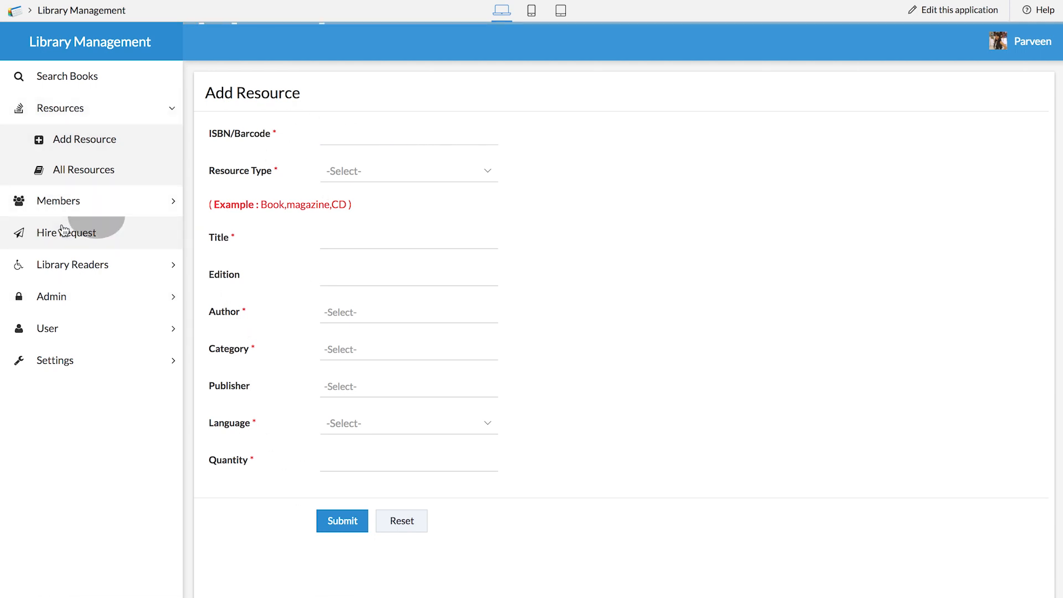
{"action": "left_click", "coordinate": [117, 210]}
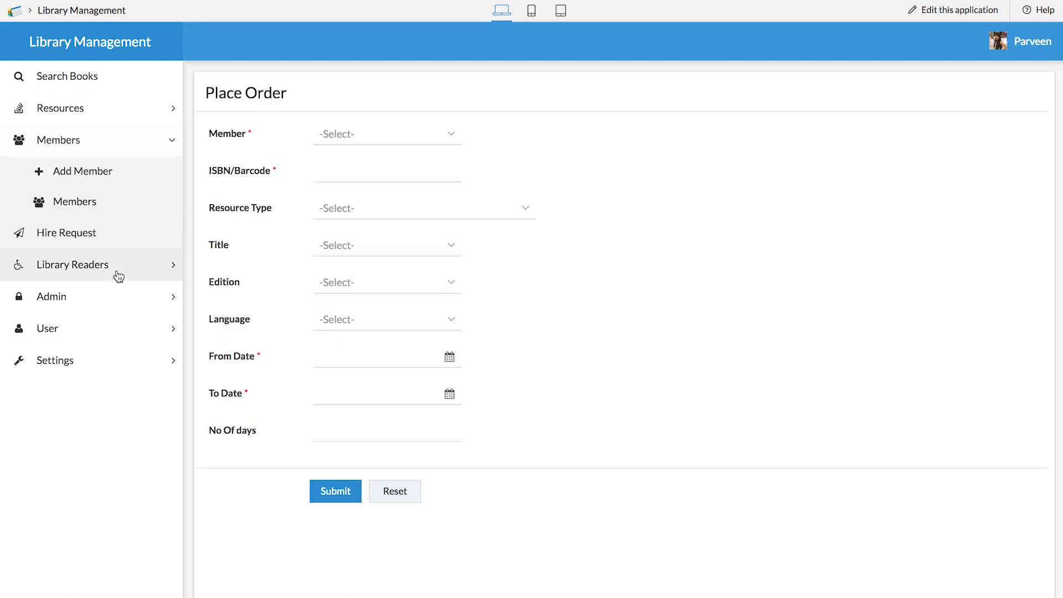
- View Check-In User, Checked-In Readers, Readers History, Admin, User and Settings, then preview on mobile
{"action": "left_click", "coordinate": [118, 277]}
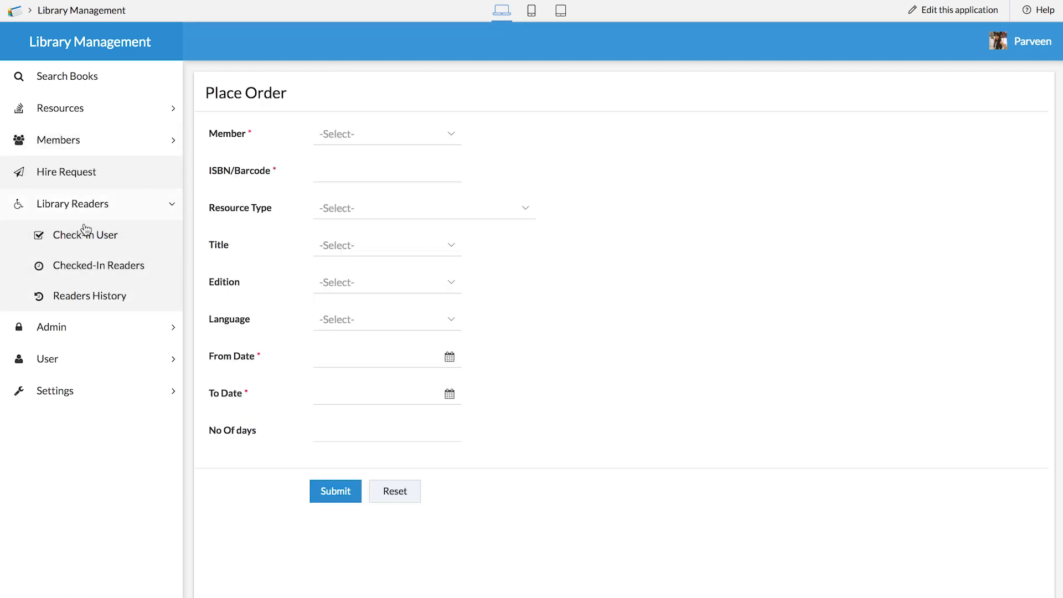
{"action": "left_click", "coordinate": [87, 246]}
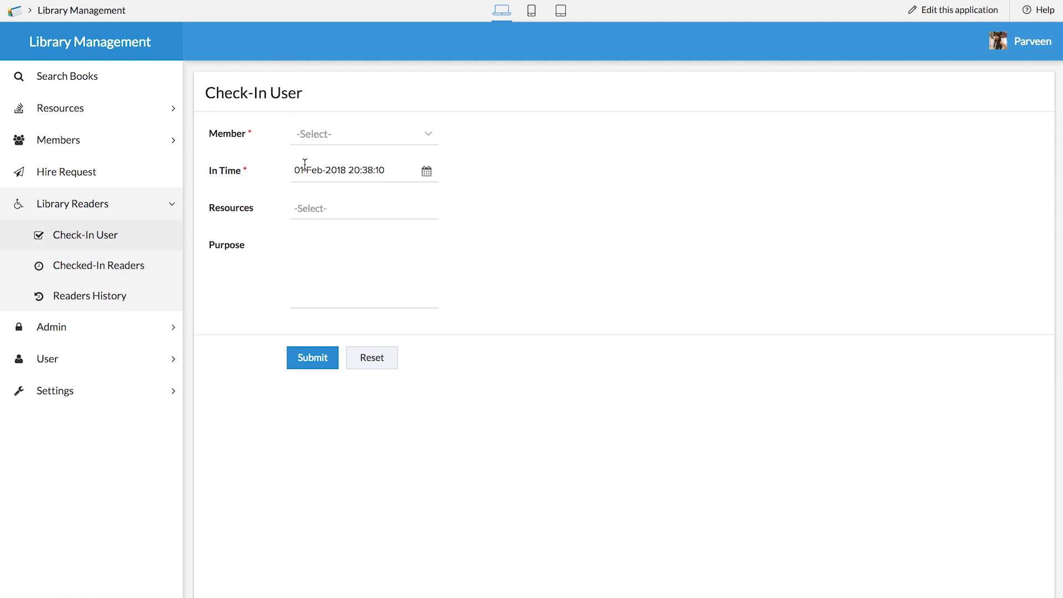
{"action": "left_click", "coordinate": [116, 269]}
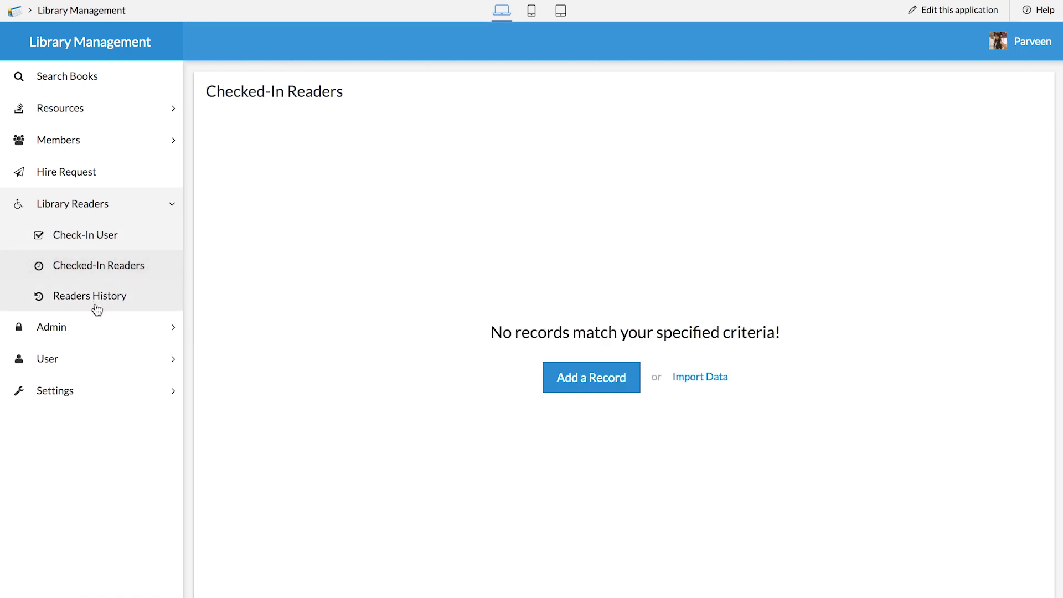
{"action": "left_click", "coordinate": [99, 303]}
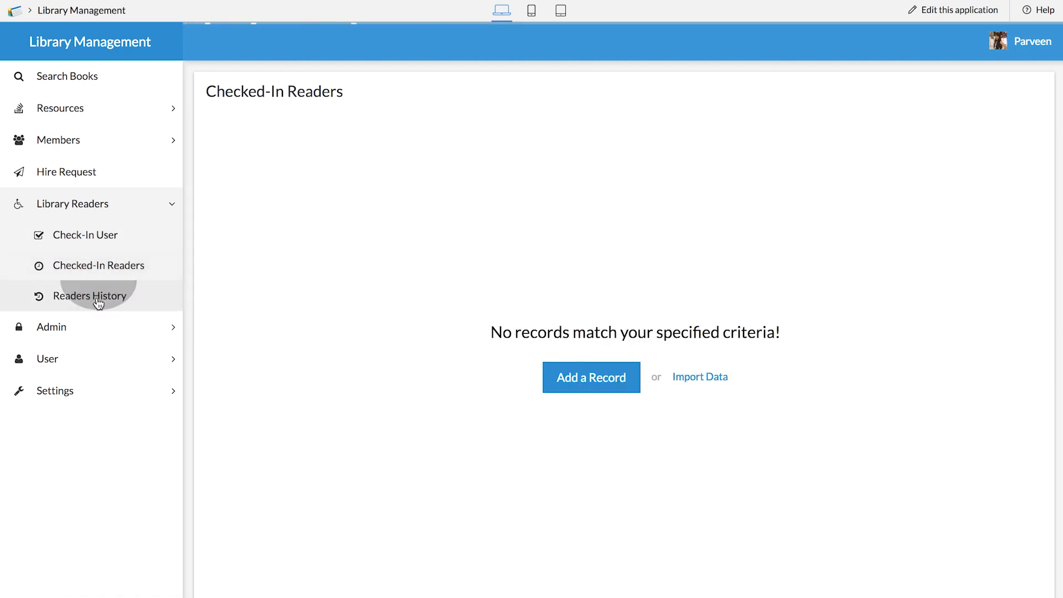
{"action": "left_click", "coordinate": [80, 331]}
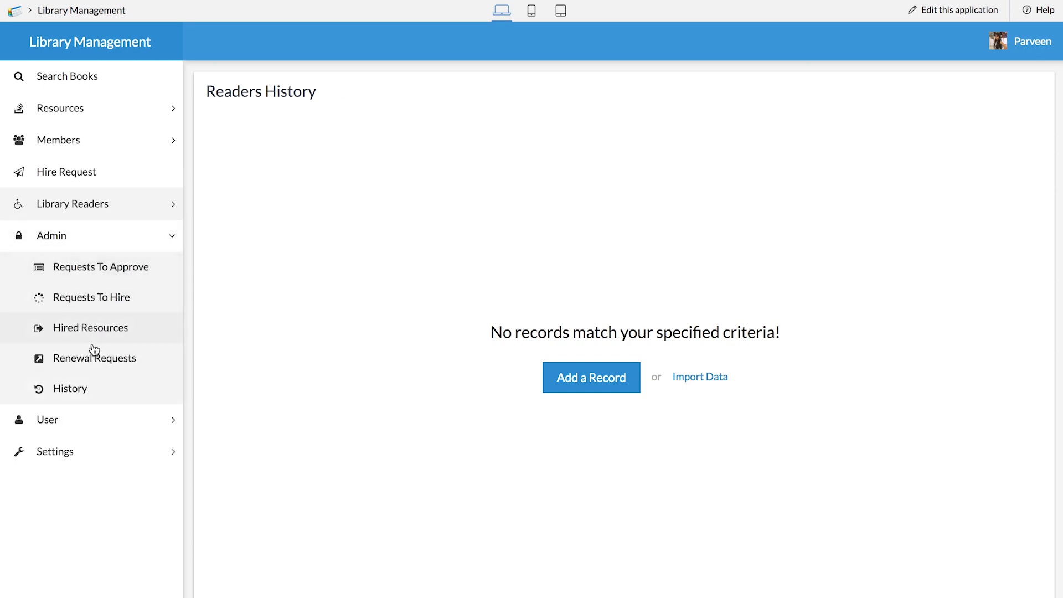
{"action": "left_click", "coordinate": [49, 420]}
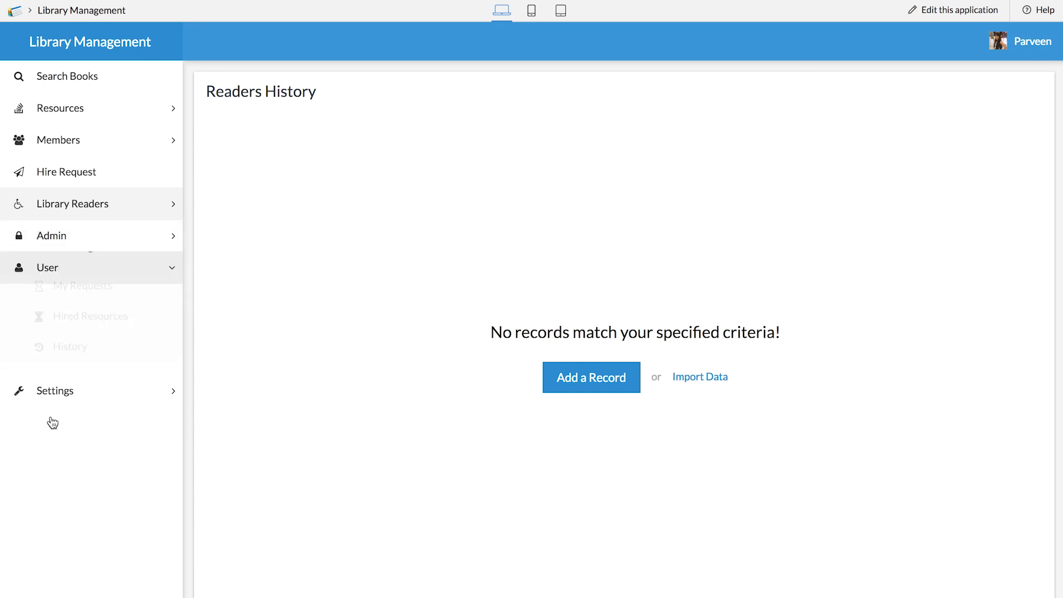
{"action": "left_click", "coordinate": [78, 399]}
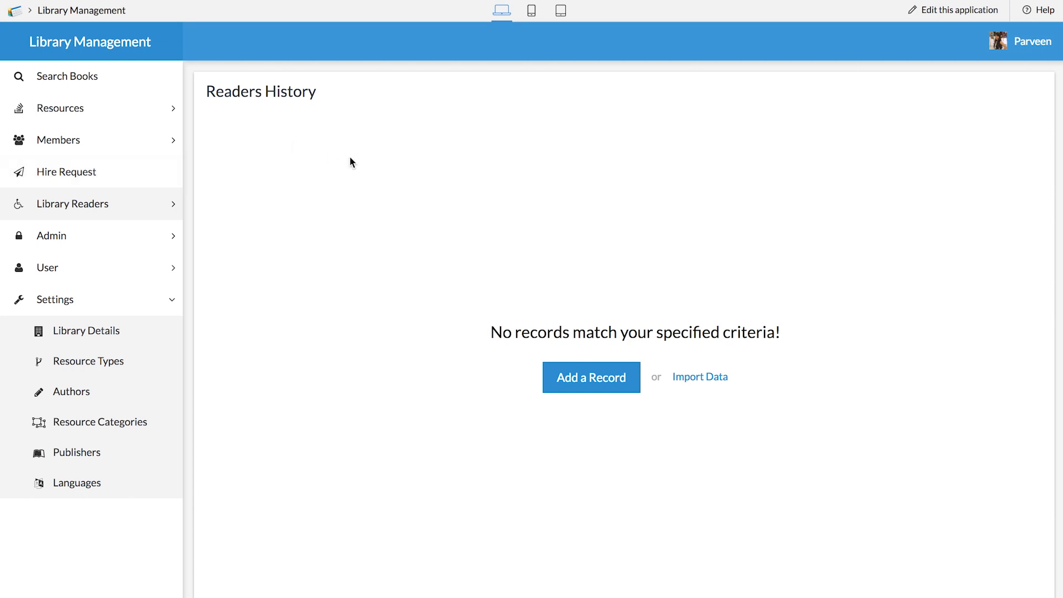
{"action": "left_click", "coordinate": [533, 13]}
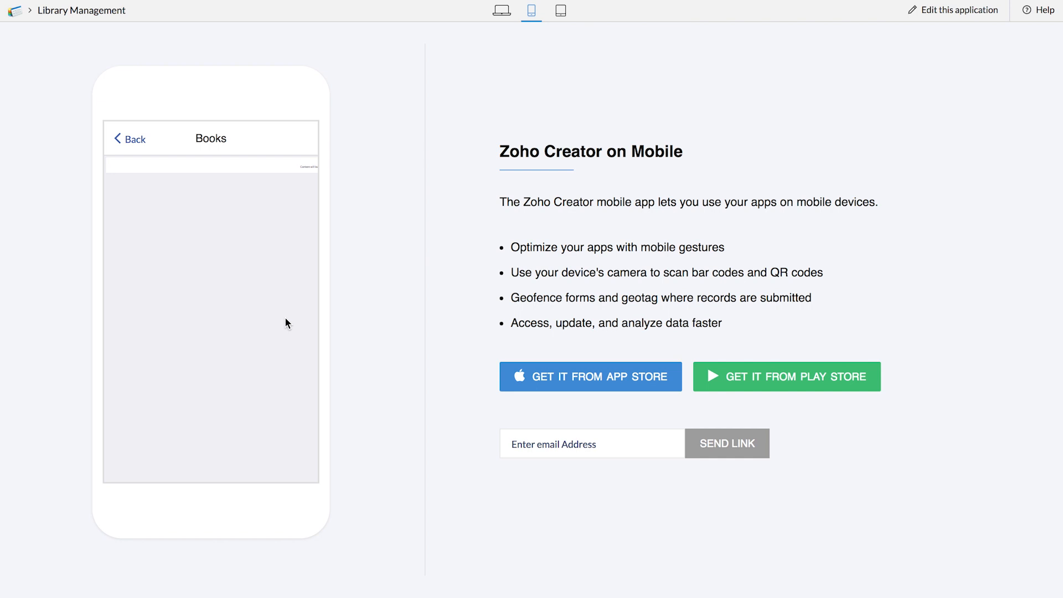
{"action": "scroll", "coordinate": [268, 323], "scroll_direction": "down", "scroll_amount": 1}
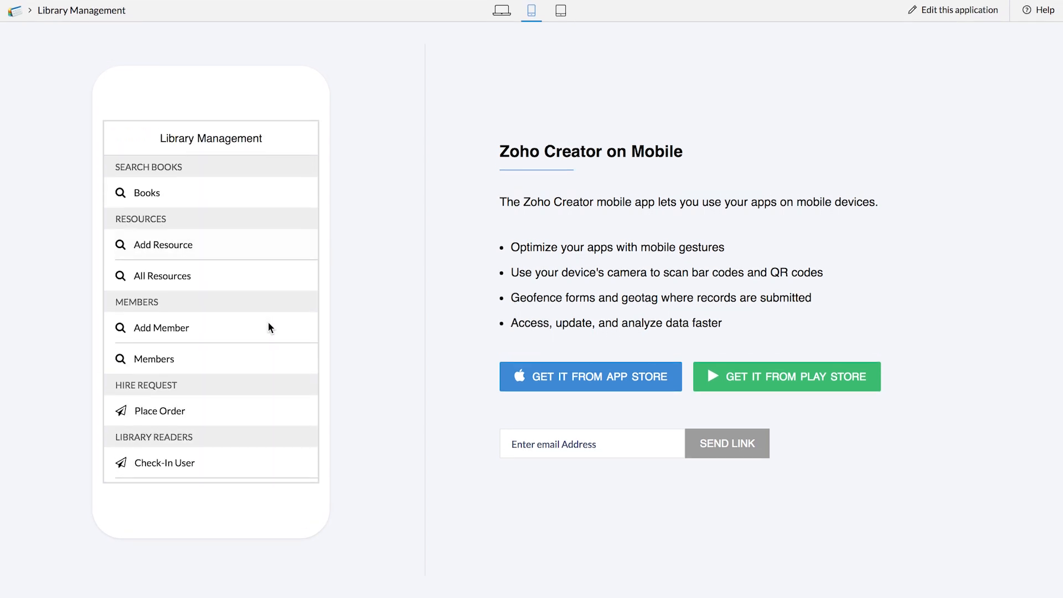